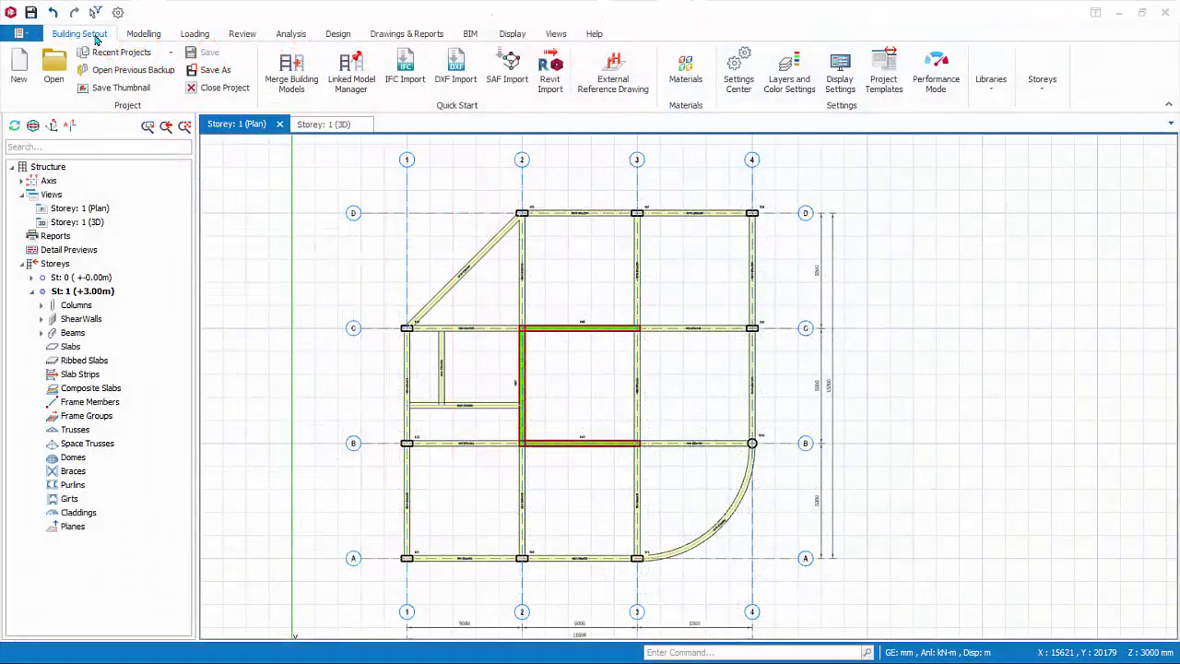
- Open the Slab Additional Loads library and review the Room load's layers, totalling 2.38 kN/m2
{"action": "left_click", "coordinate": [998, 98]}
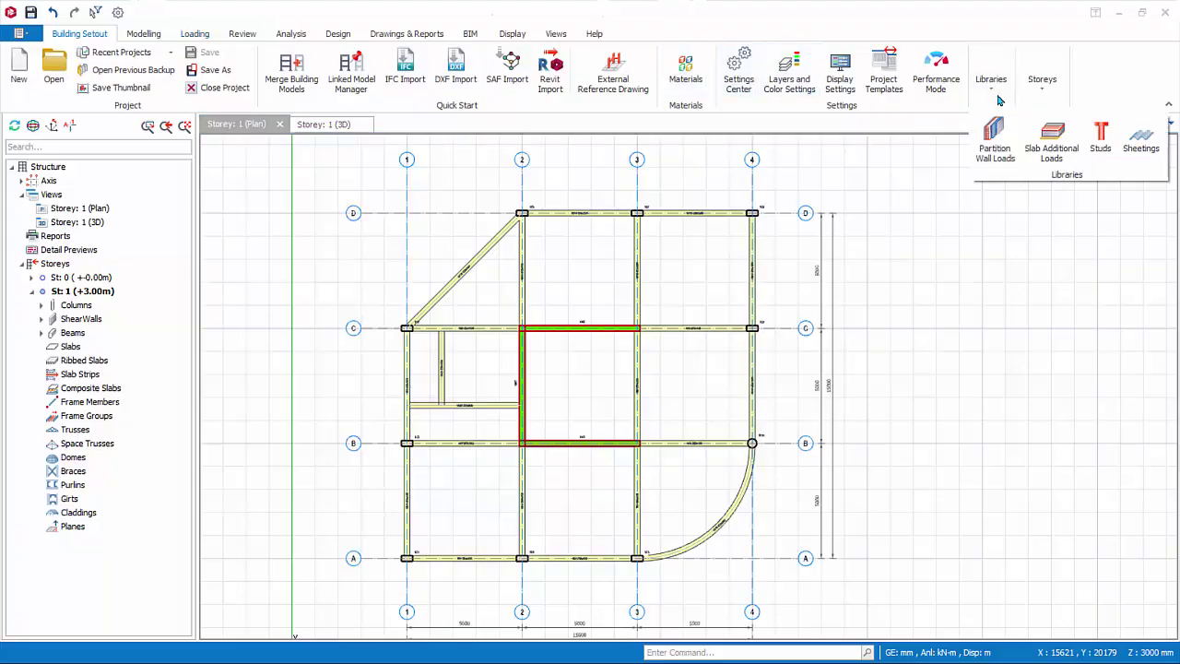
{"action": "left_click", "coordinate": [1048, 155]}
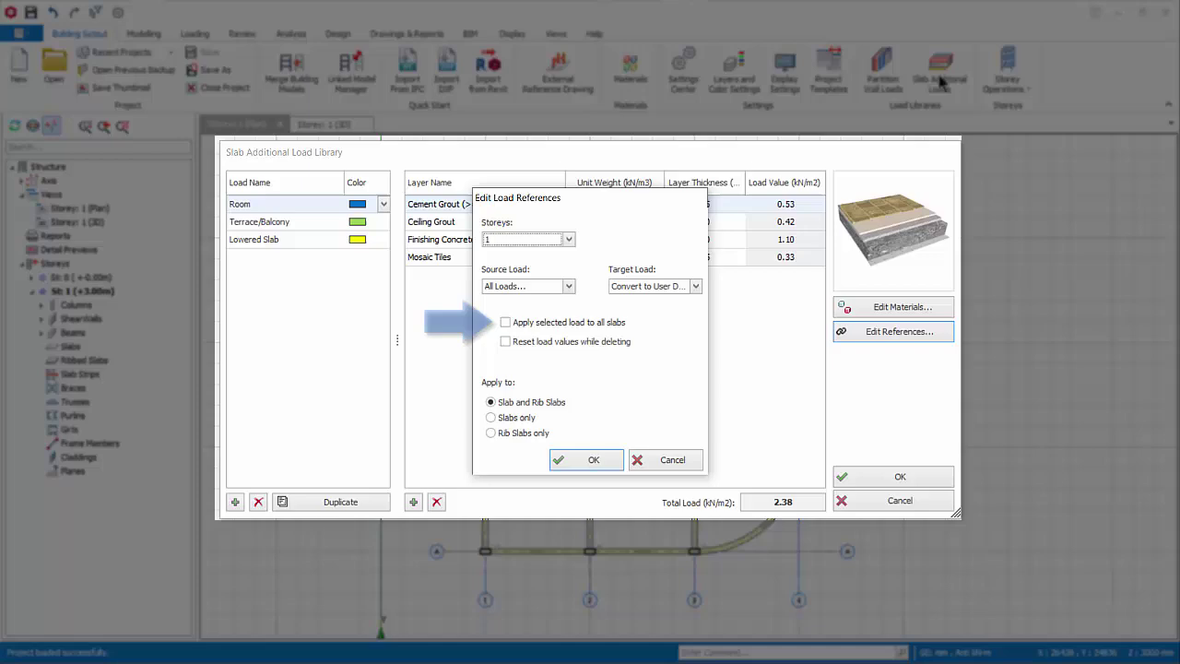
{"action": "key", "text": "Return"}
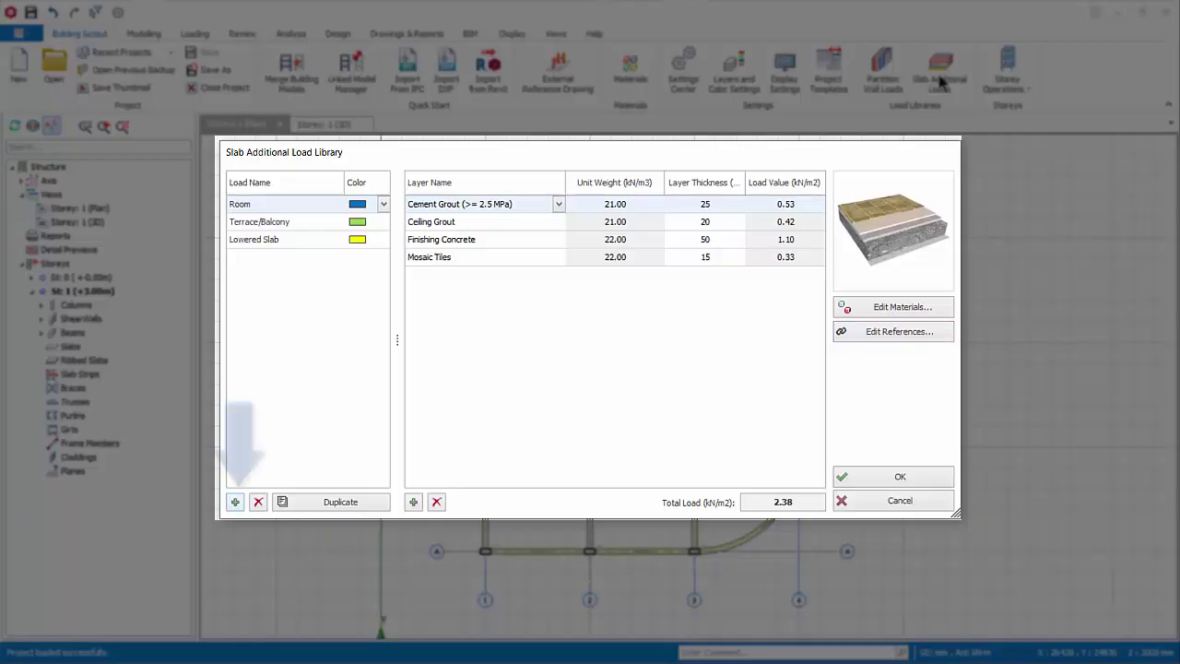
- Add a new slab load named Roof with RosyBrown colour
{"action": "key", "text": "Insert"}
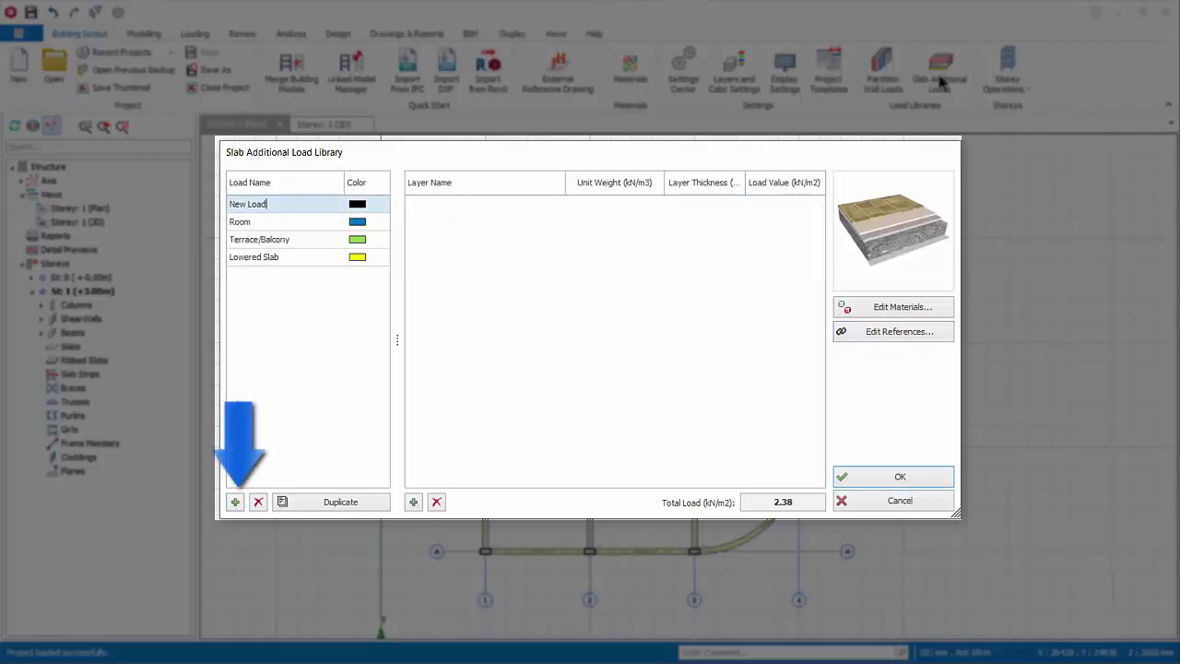
{"action": "key", "text": "F2"}
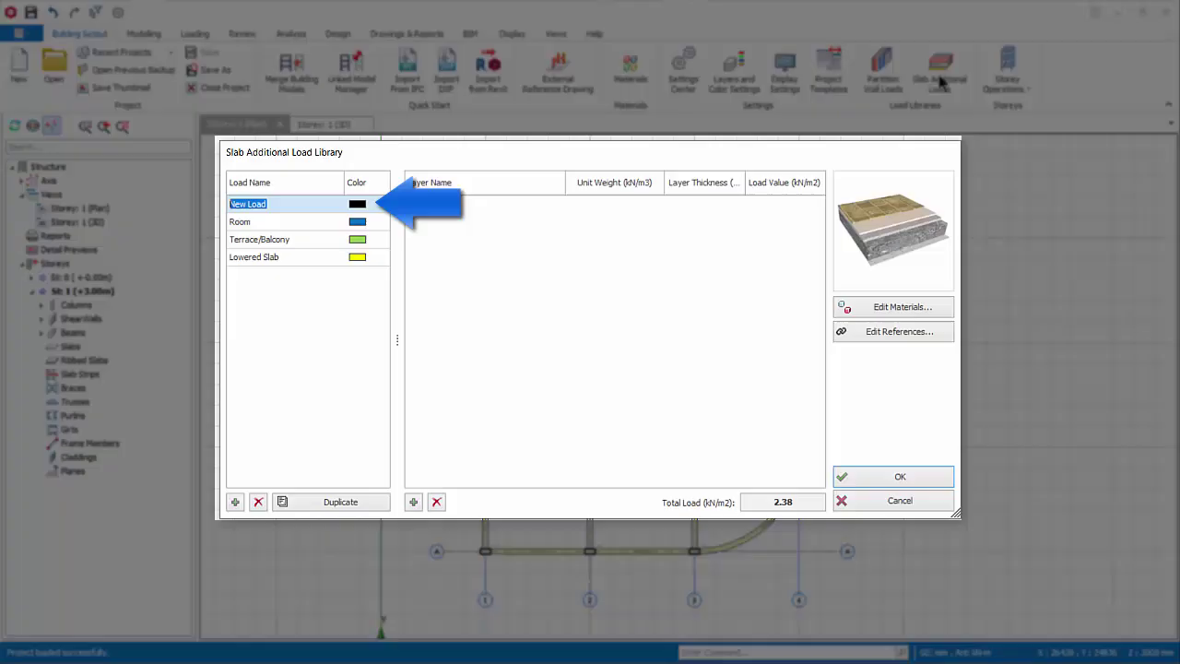
{"action": "type", "text": "Roof"}
{"action": "key", "text": "Tab"}
{"action": "key", "text": "alt+Down"}
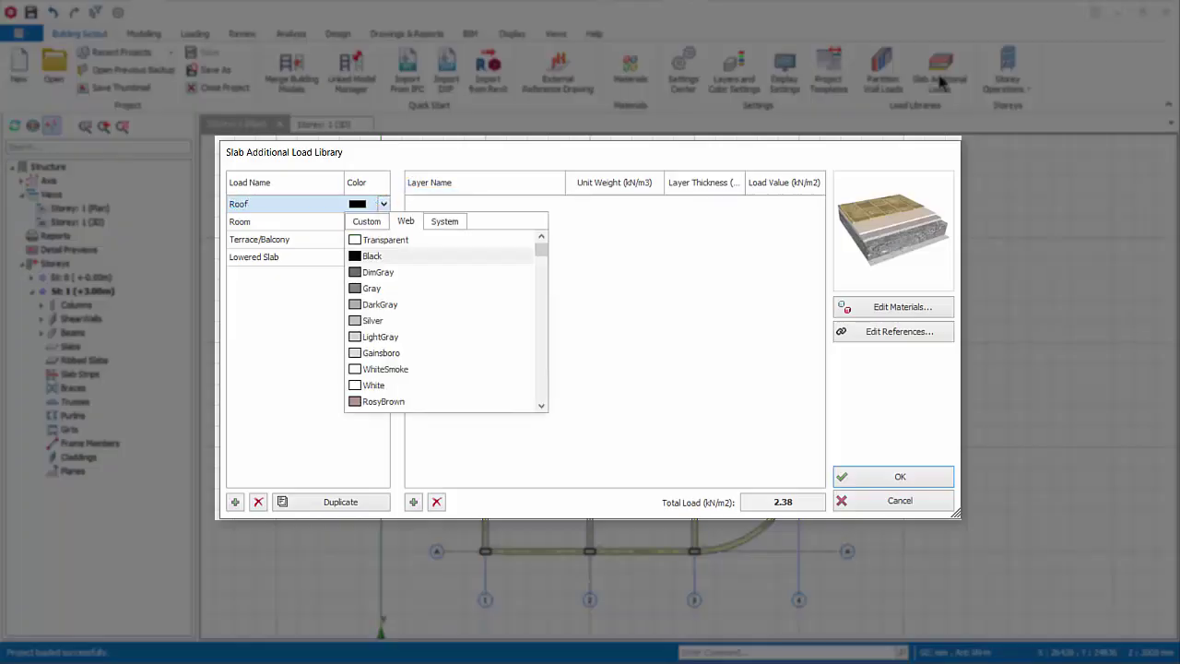
{"action": "key", "text": "Down"}
{"action": "key", "text": "Return"}
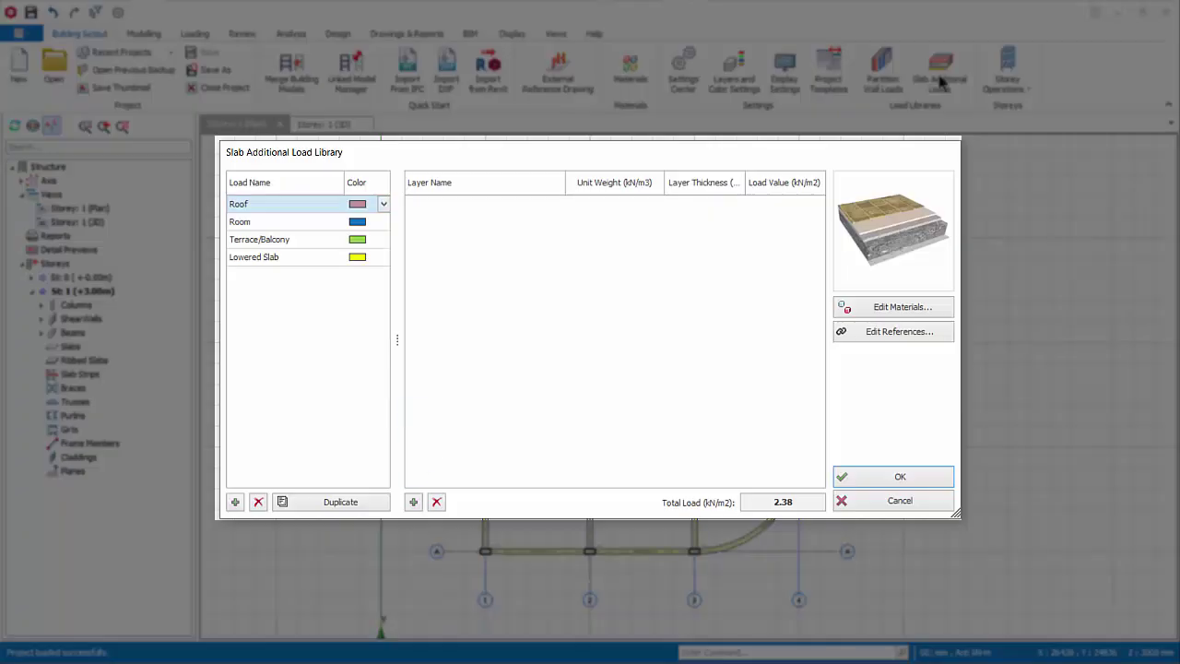
- Give the Roof load a 30 mm Cement Grout (>= 2.5 MPa) layer, giving 0.63 kN/m2
{"action": "left_click", "coordinate": [413, 501]}
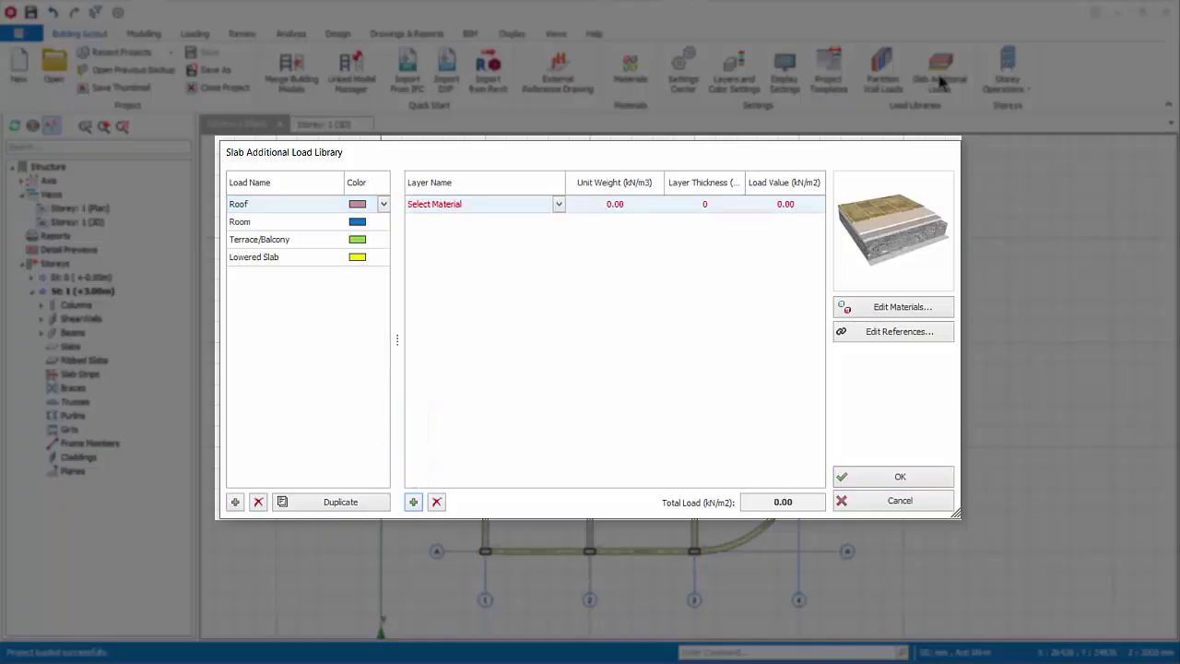
{"action": "key", "text": "alt+Down"}
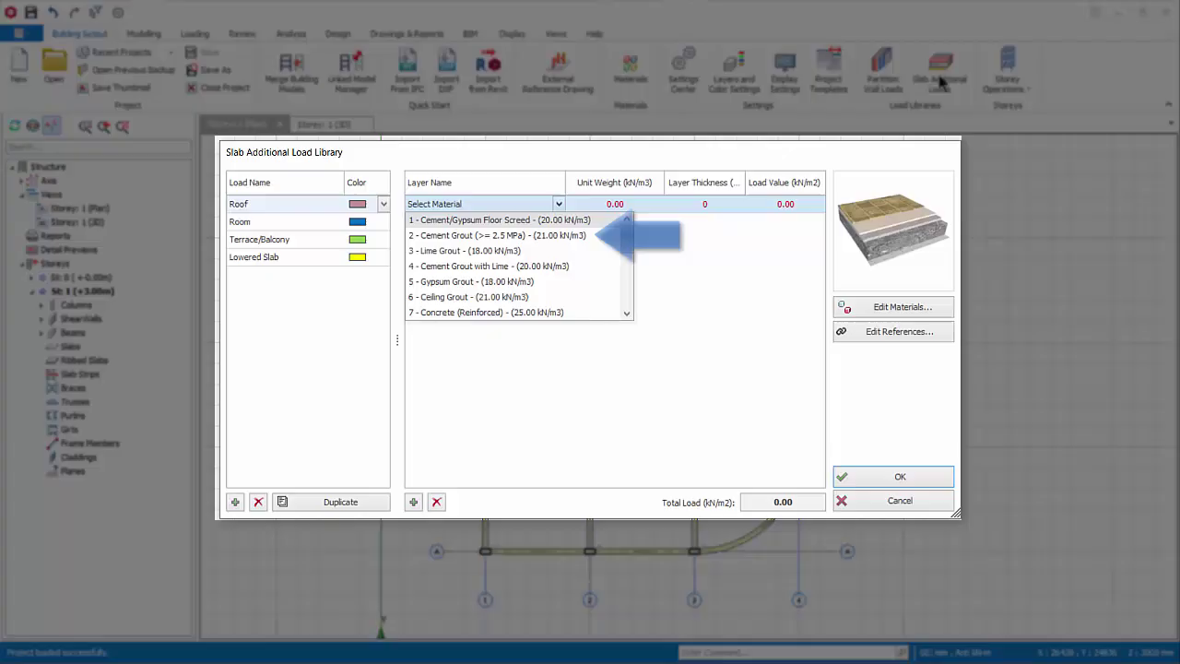
{"action": "key", "text": "Return"}
{"action": "type", "text": "3"}
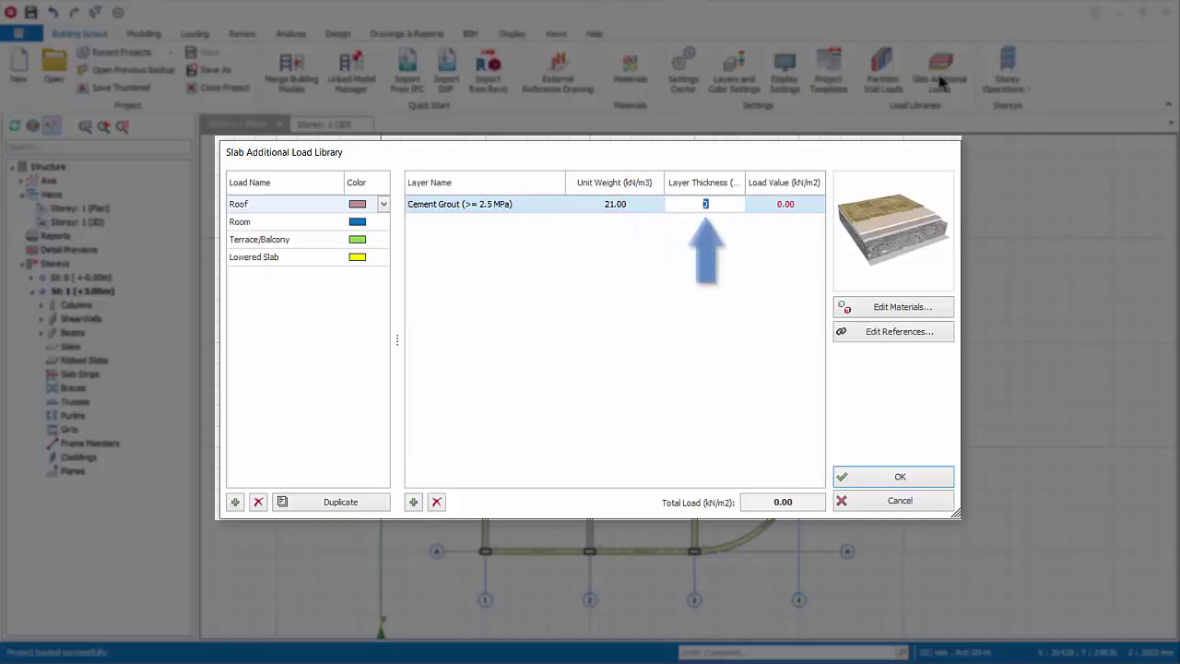
{"action": "type", "text": "0"}
{"action": "key", "text": "Return"}
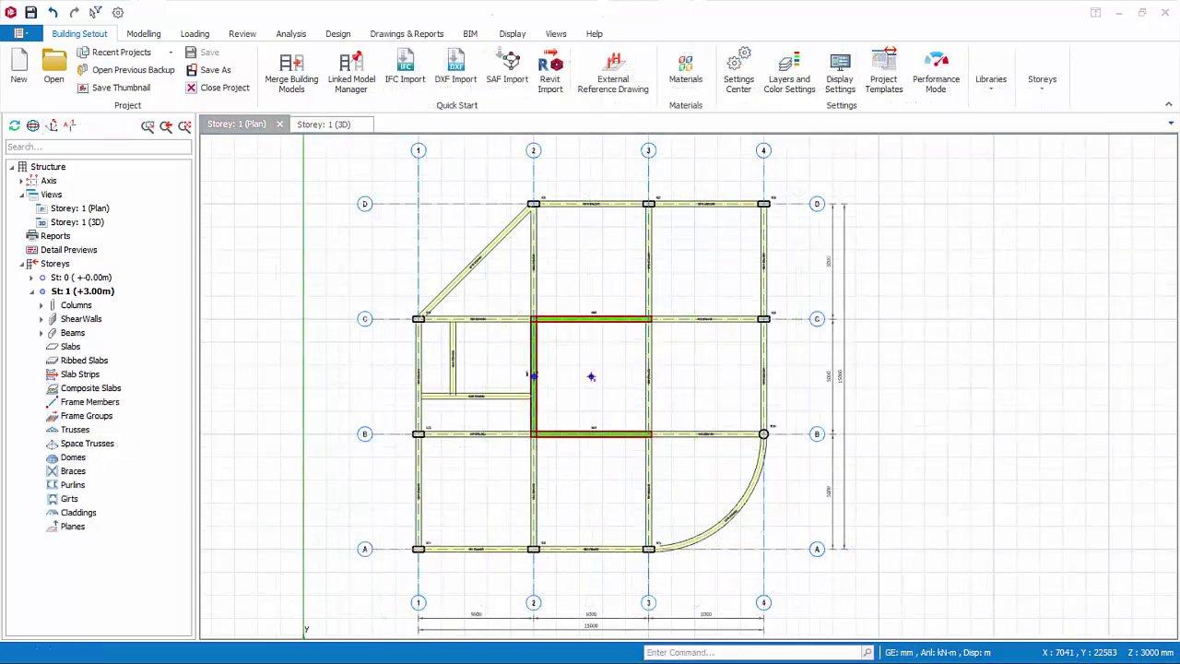
- Bring up the Load Cases and Combinations editor, still with no combinations
{"action": "left_click", "coordinate": [204, 35]}
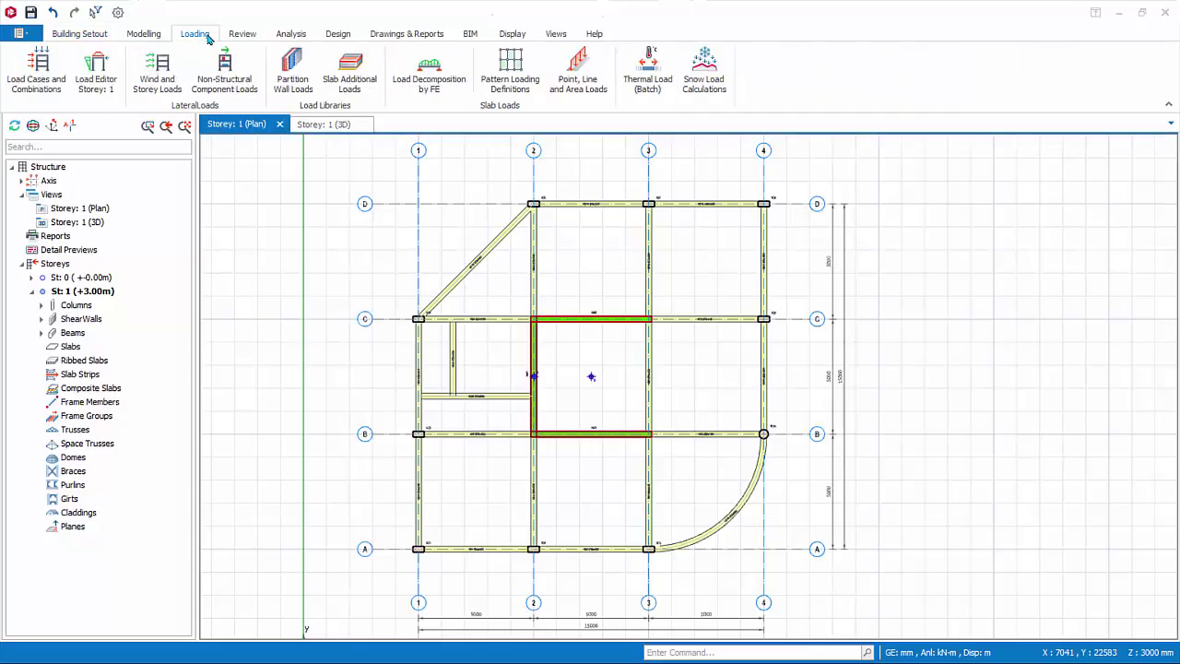
{"action": "left_click", "coordinate": [38, 73]}
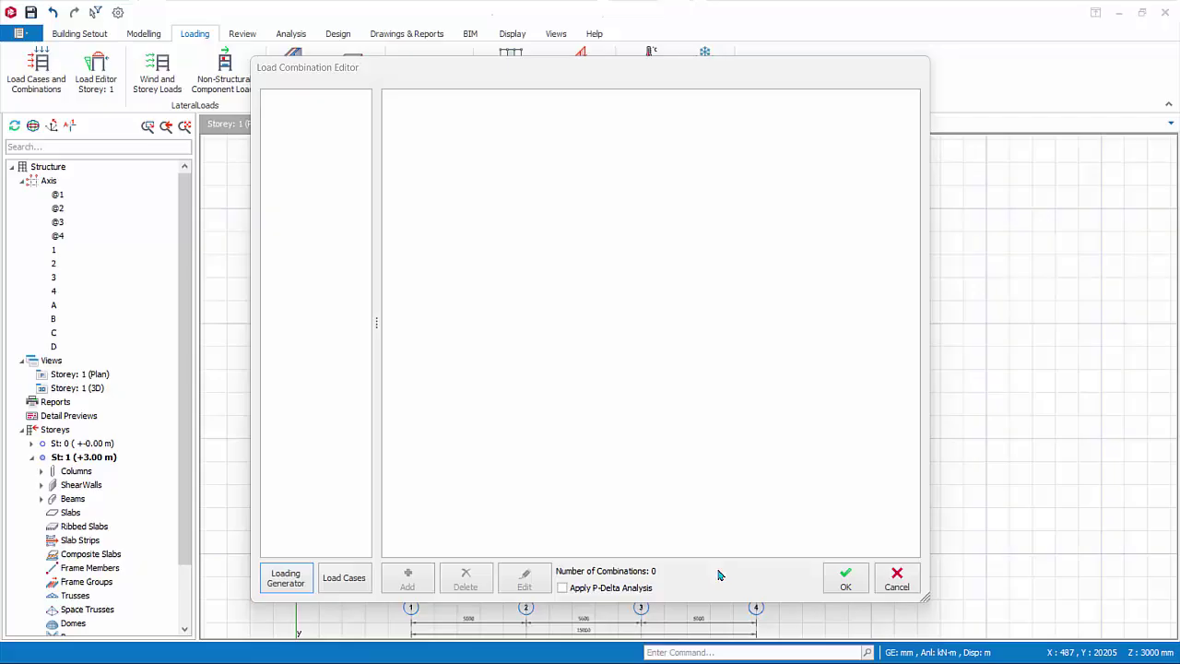
- Auto-generate 13 combinations with all pattern live loads, direction-dependent patterns and notional loading
{"action": "left_click", "coordinate": [309, 583]}
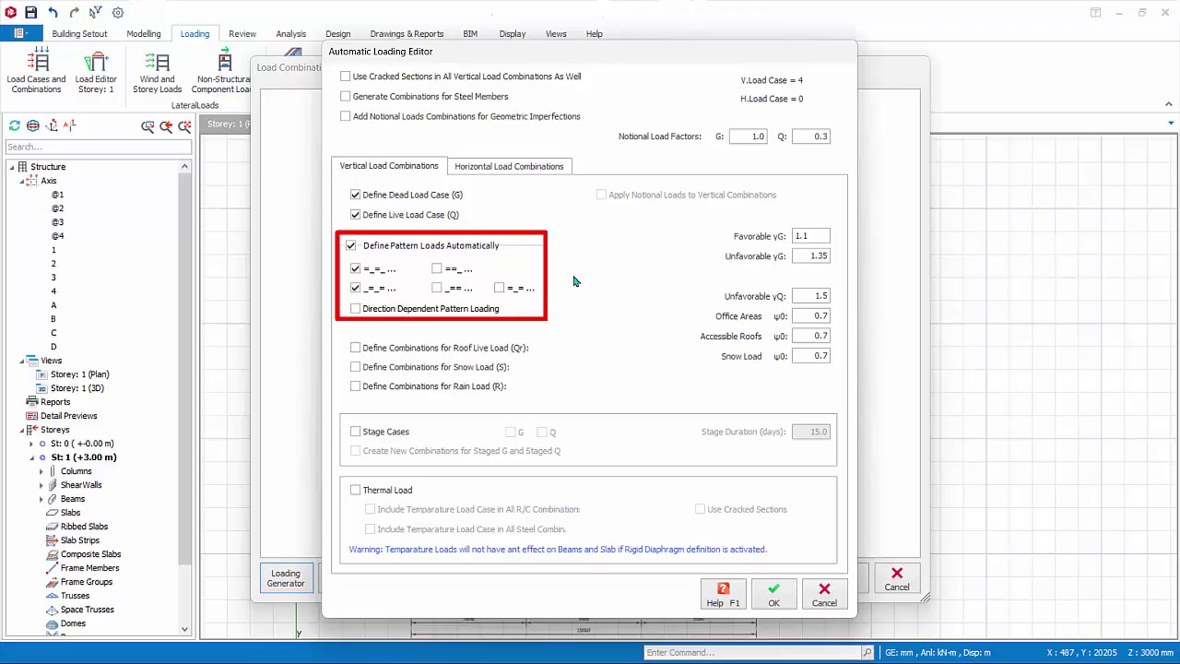
{"action": "left_click", "coordinate": [437, 268]}
{"action": "left_click", "coordinate": [437, 288]}
{"action": "left_click", "coordinate": [498, 288]}
{"action": "left_click", "coordinate": [355, 309]}
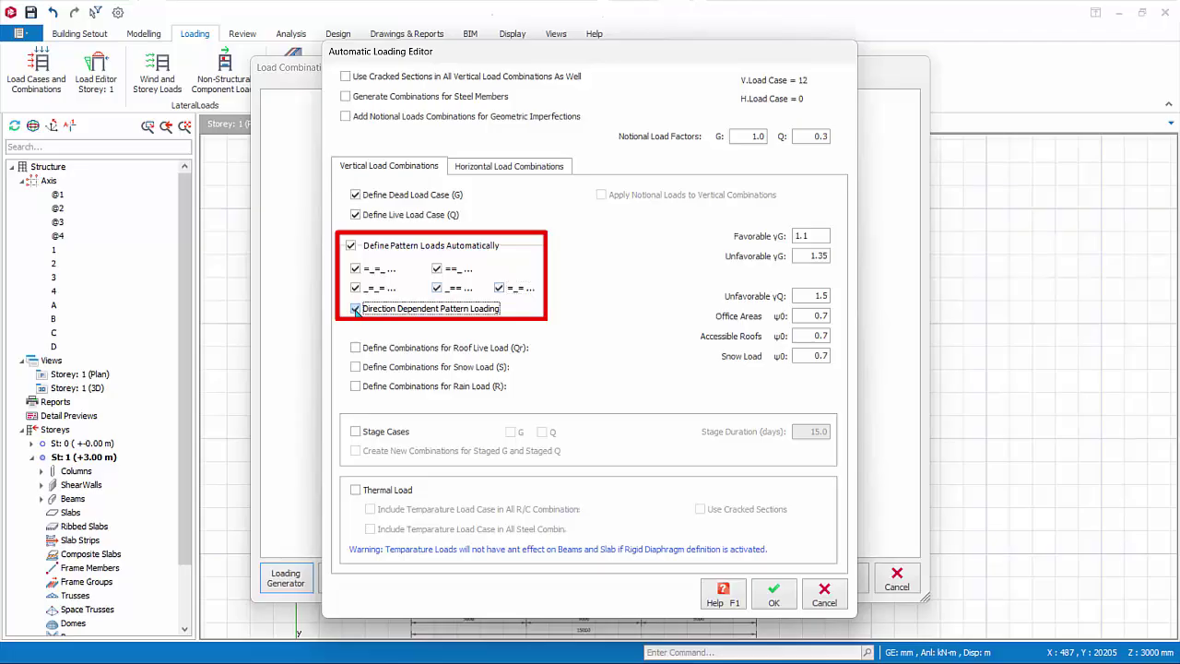
{"action": "left_click", "coordinate": [356, 310]}
{"action": "left_click", "coordinate": [356, 309]}
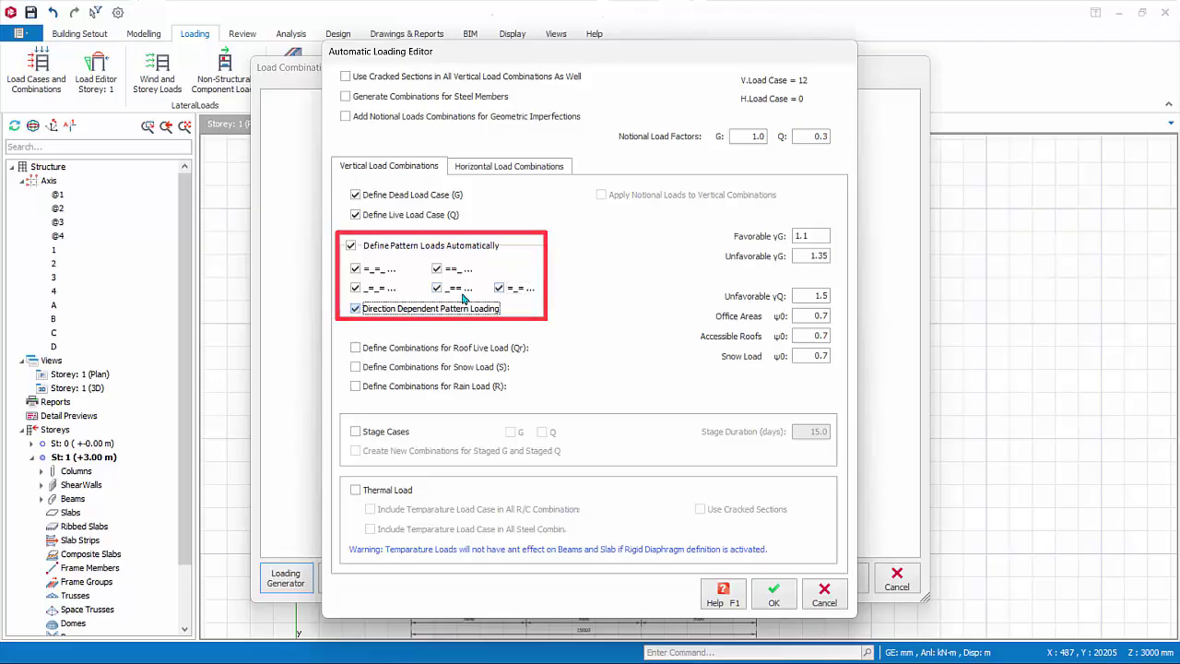
{"action": "left_click", "coordinate": [564, 168]}
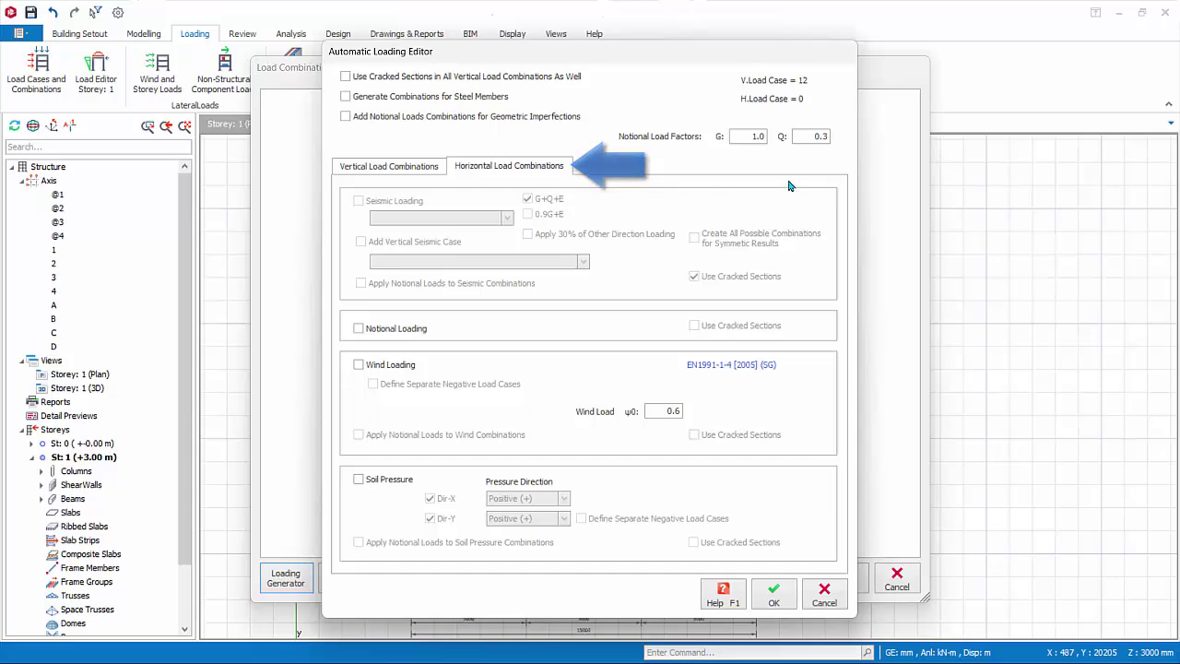
{"action": "left_click", "coordinate": [358, 329]}
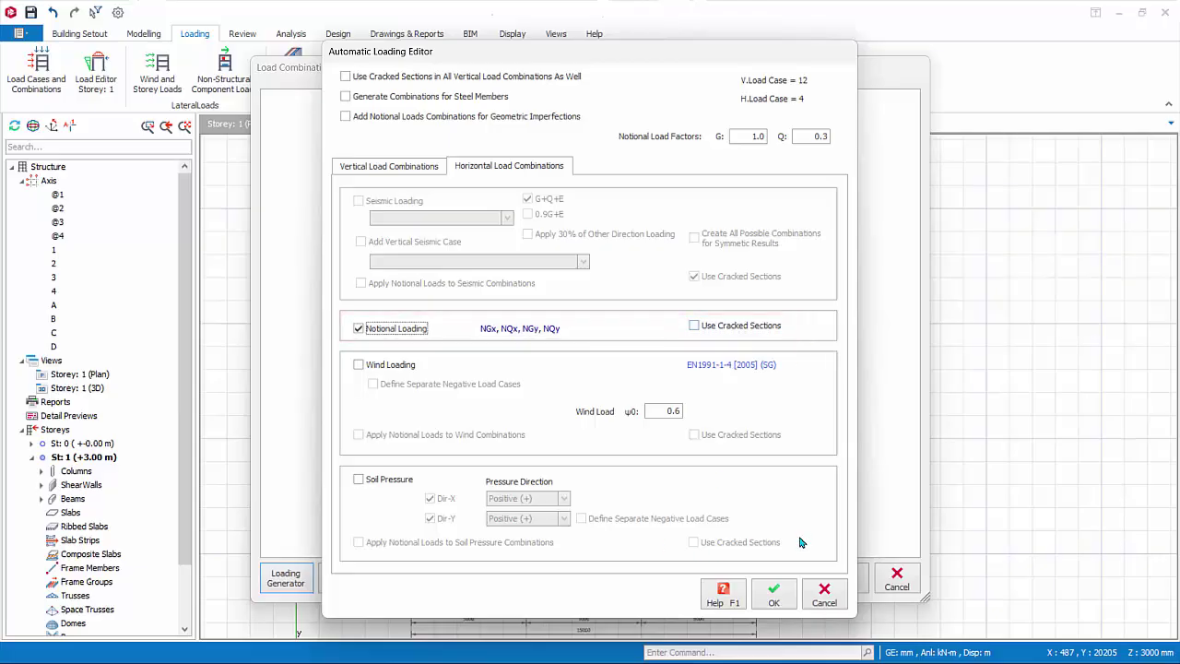
{"action": "left_click", "coordinate": [774, 595]}
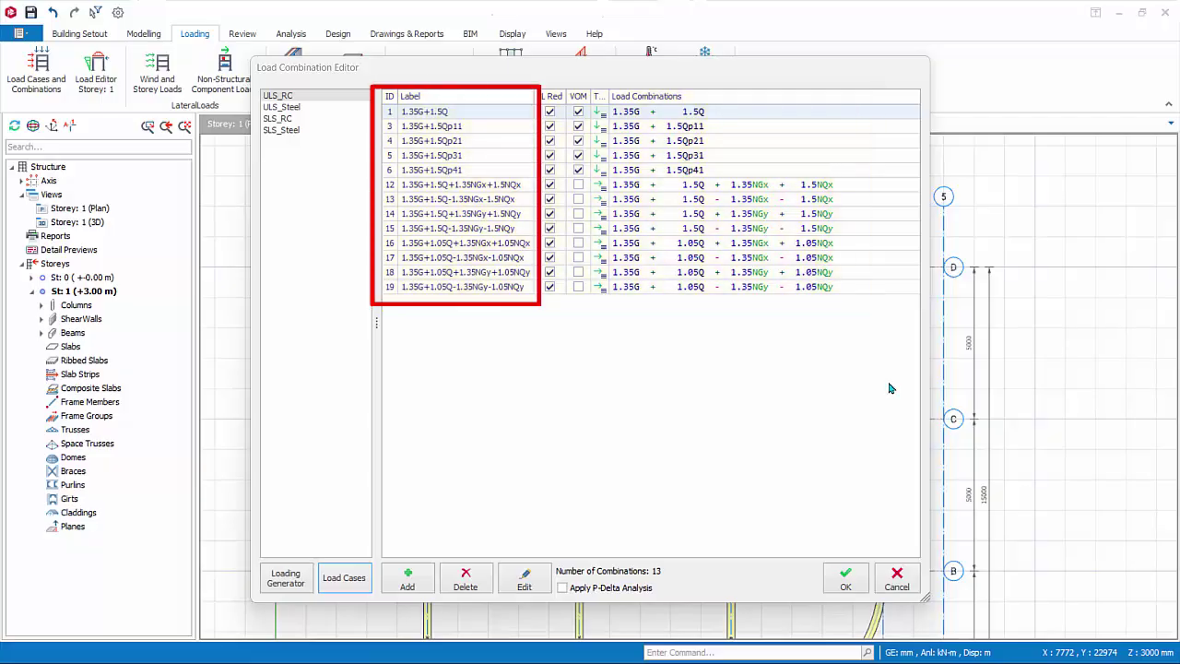
- Inspect the first ULS_RC combination's factors (1.35 dead load), then compare the ULS_Steel set
{"action": "left_click", "coordinate": [459, 110]}
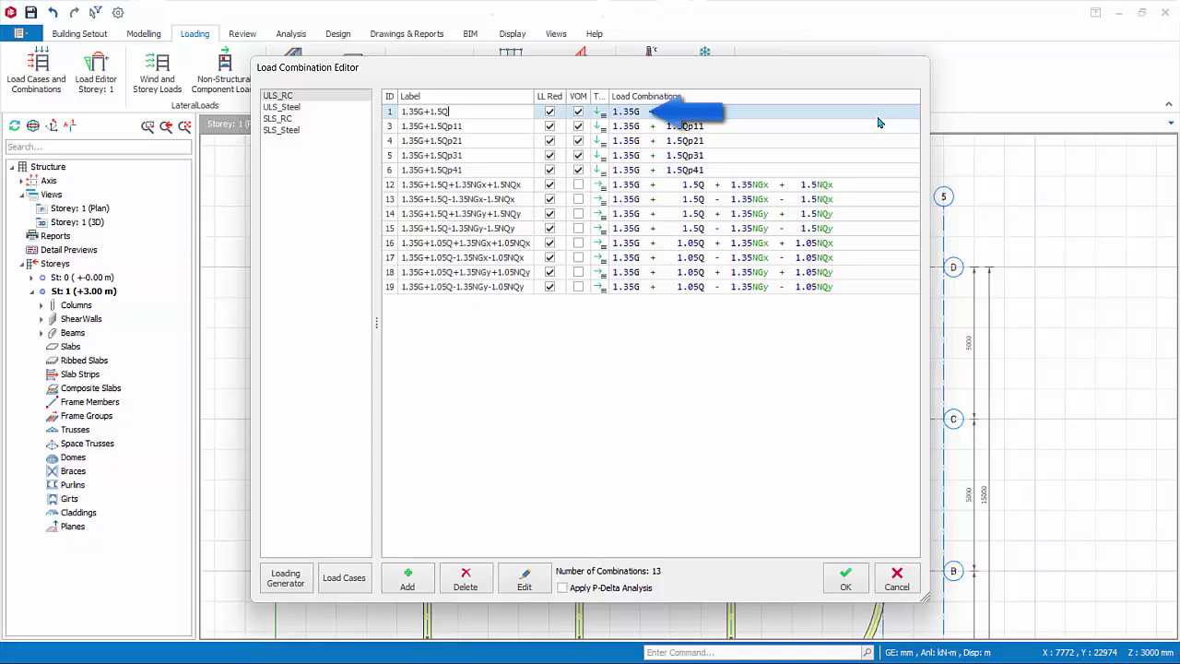
{"action": "left_click", "coordinate": [909, 118]}
{"action": "left_click", "coordinate": [911, 114]}
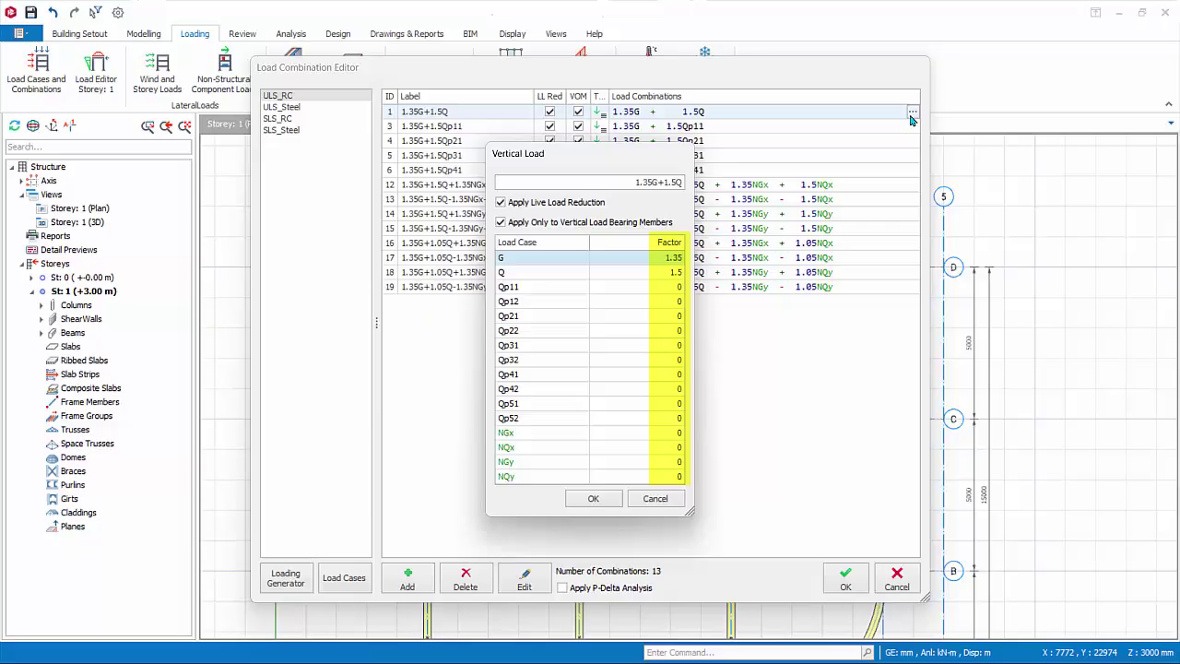
{"action": "left_click", "coordinate": [666, 258]}
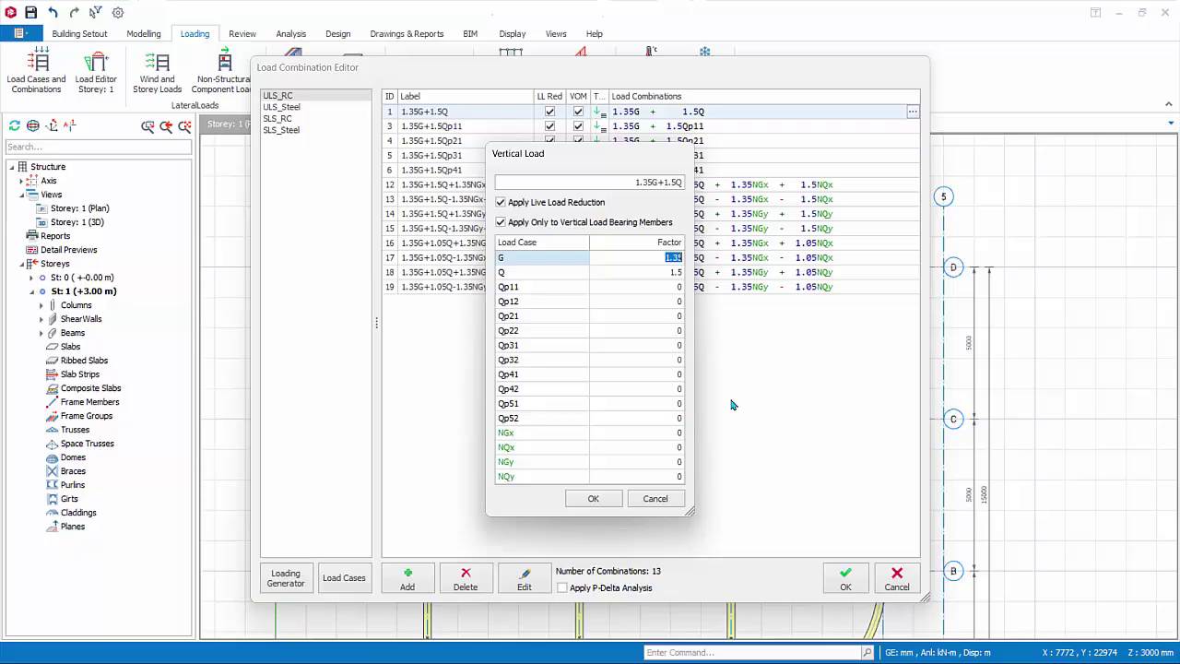
{"action": "left_click", "coordinate": [664, 499]}
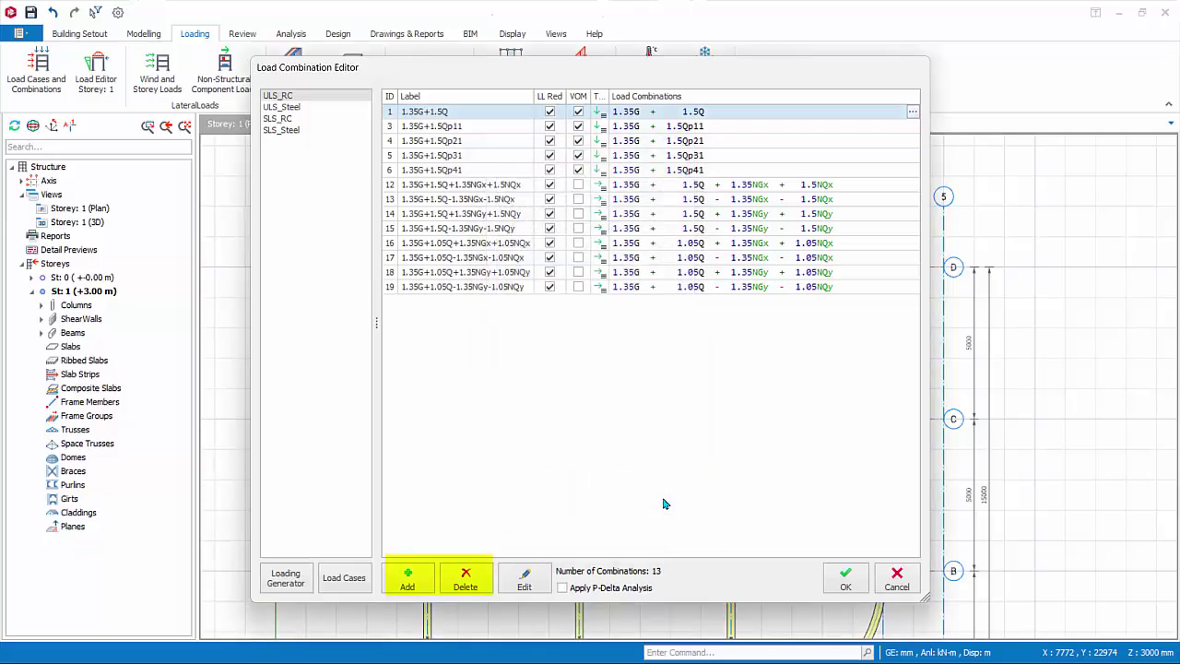
{"action": "left_click", "coordinate": [296, 108]}
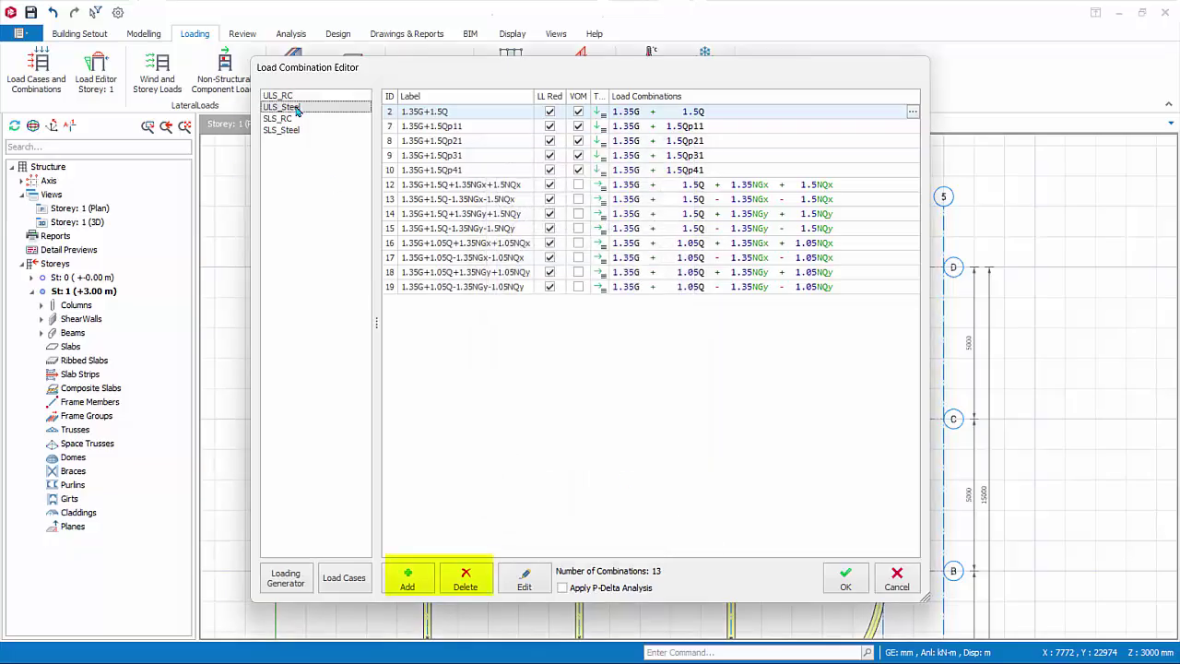
{"action": "left_click", "coordinate": [277, 96]}
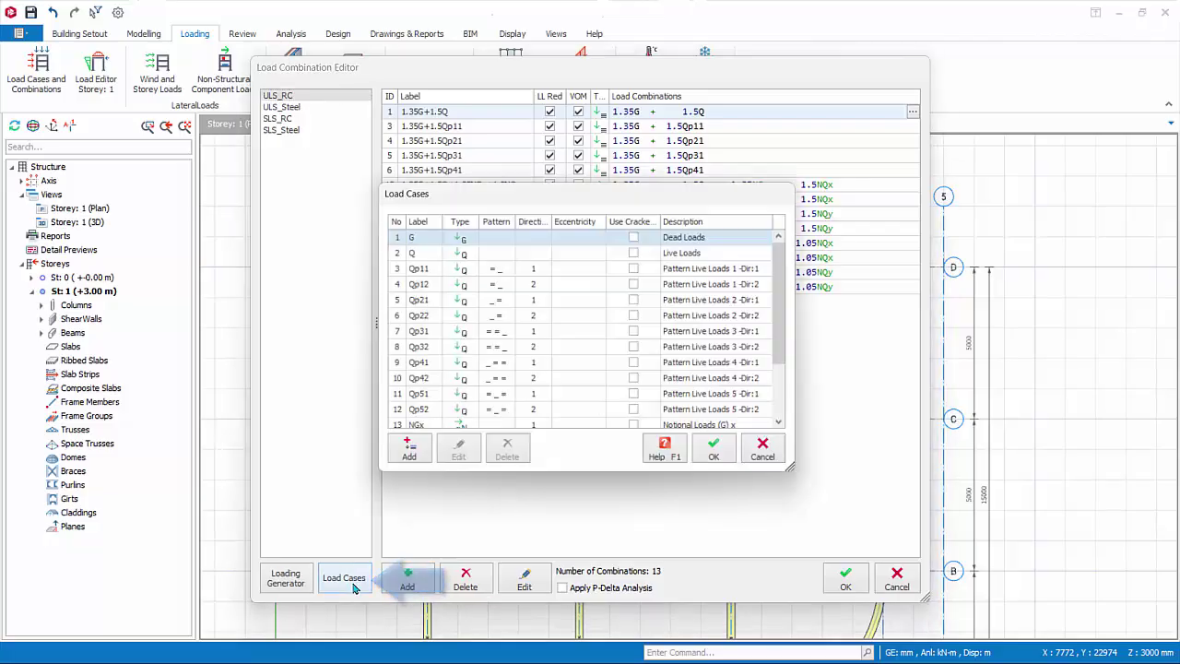
- Review the load cases, including the NQy and Qp11 definitions, without changing anything
{"action": "left_click", "coordinate": [351, 581]}
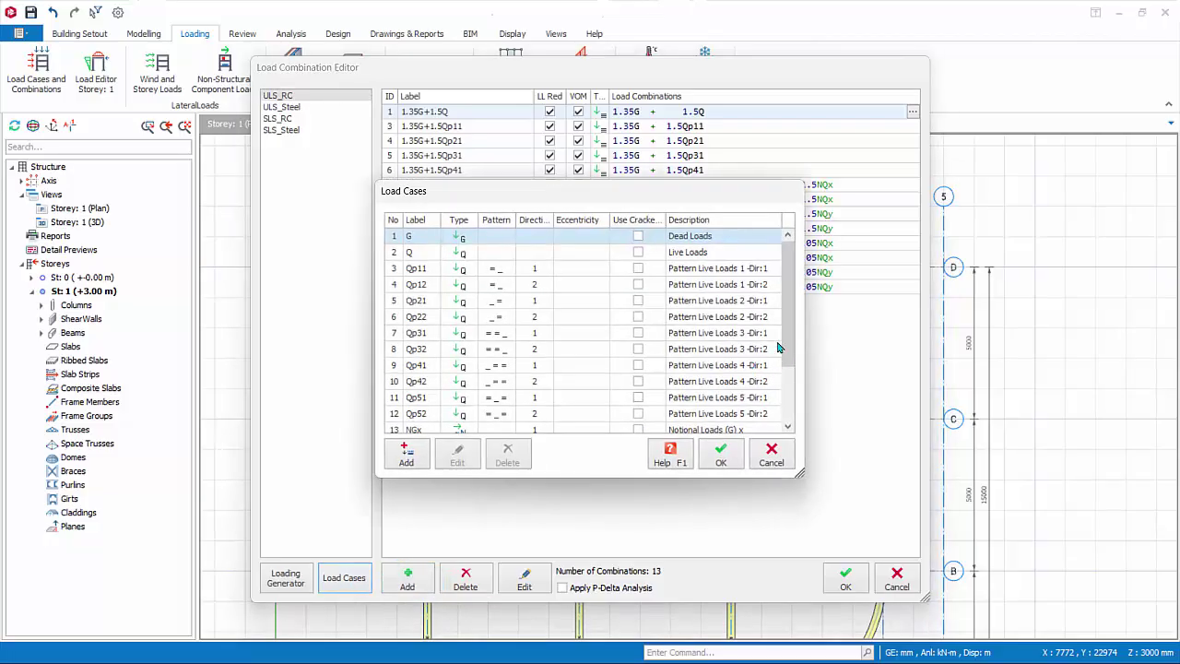
{"action": "left_click_drag", "start_coordinate": [786, 343], "coordinate": [816, 409]}
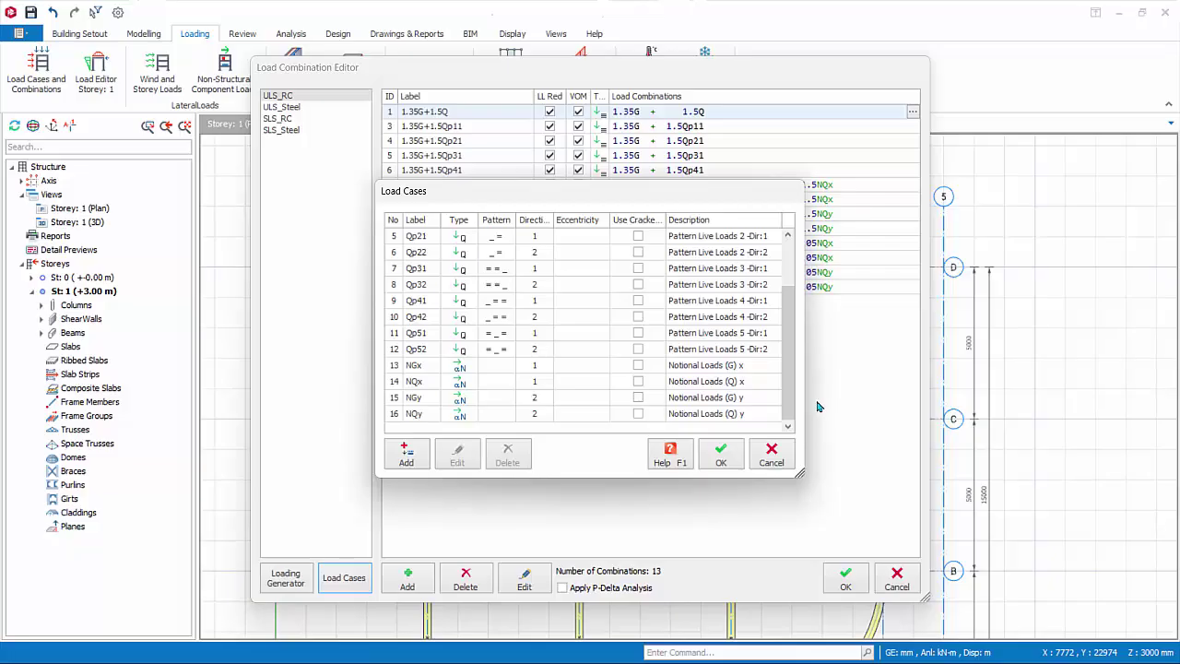
{"action": "left_click", "coordinate": [419, 418]}
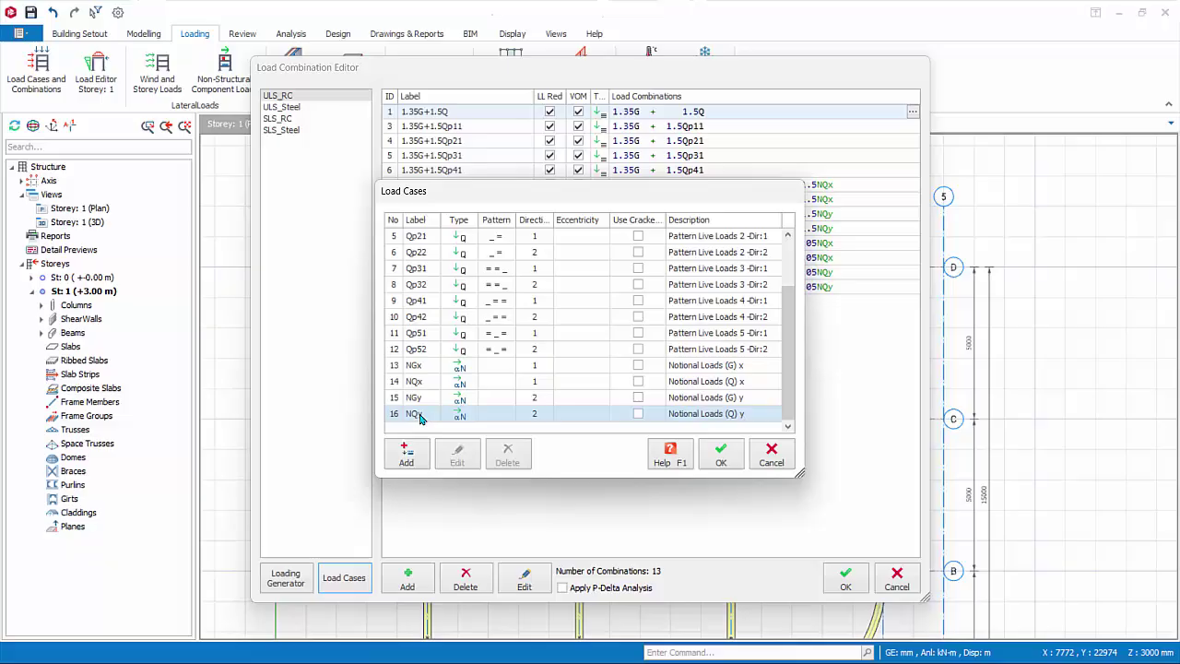
{"action": "scroll", "coordinate": [492, 315], "scroll_direction": "up", "scroll_amount": 1}
{"action": "scroll", "coordinate": [447, 294], "scroll_direction": "up", "scroll_amount": 1}
{"action": "left_click", "coordinate": [422, 268]}
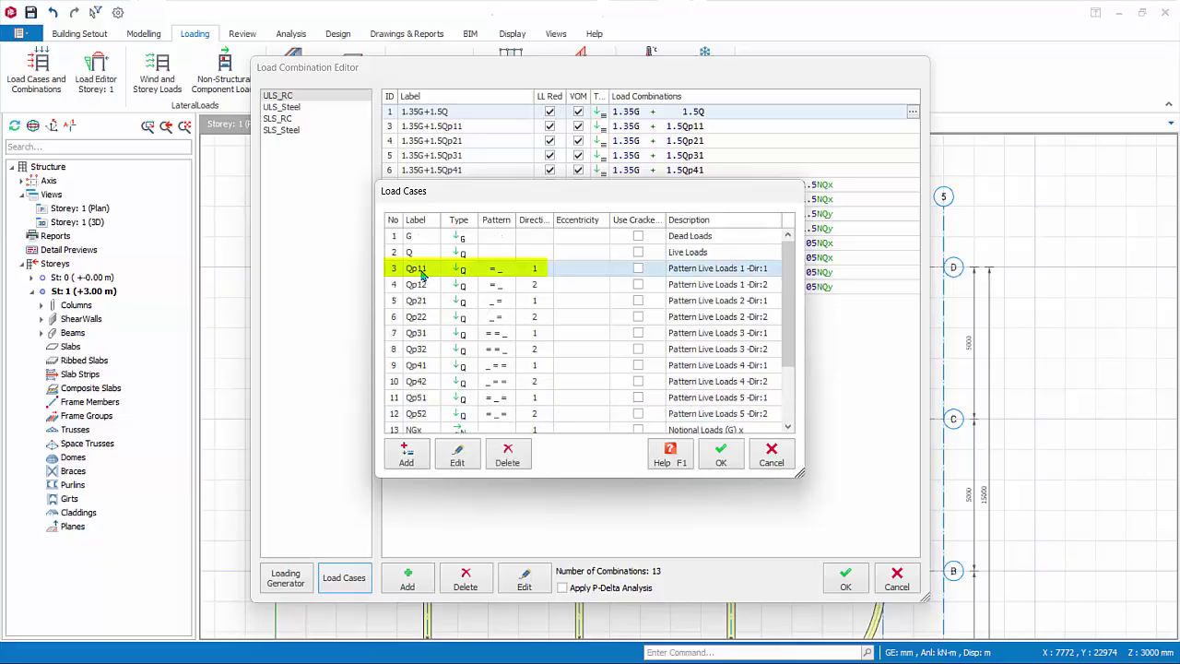
{"action": "left_click", "coordinate": [458, 459]}
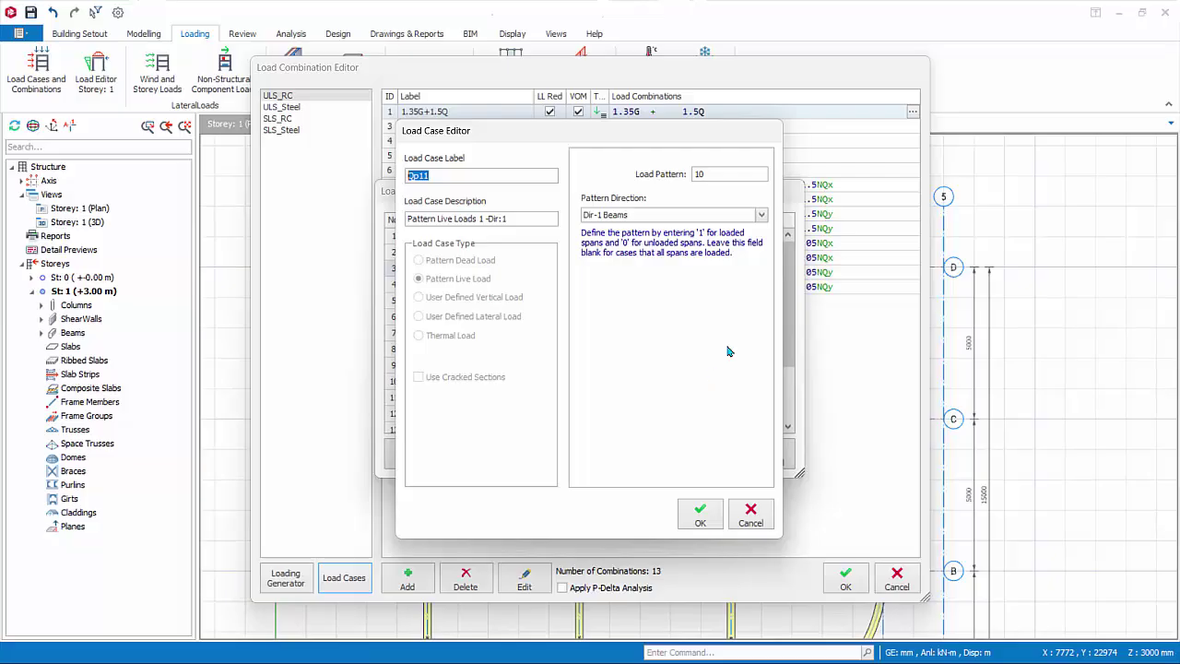
{"action": "left_click", "coordinate": [762, 216]}
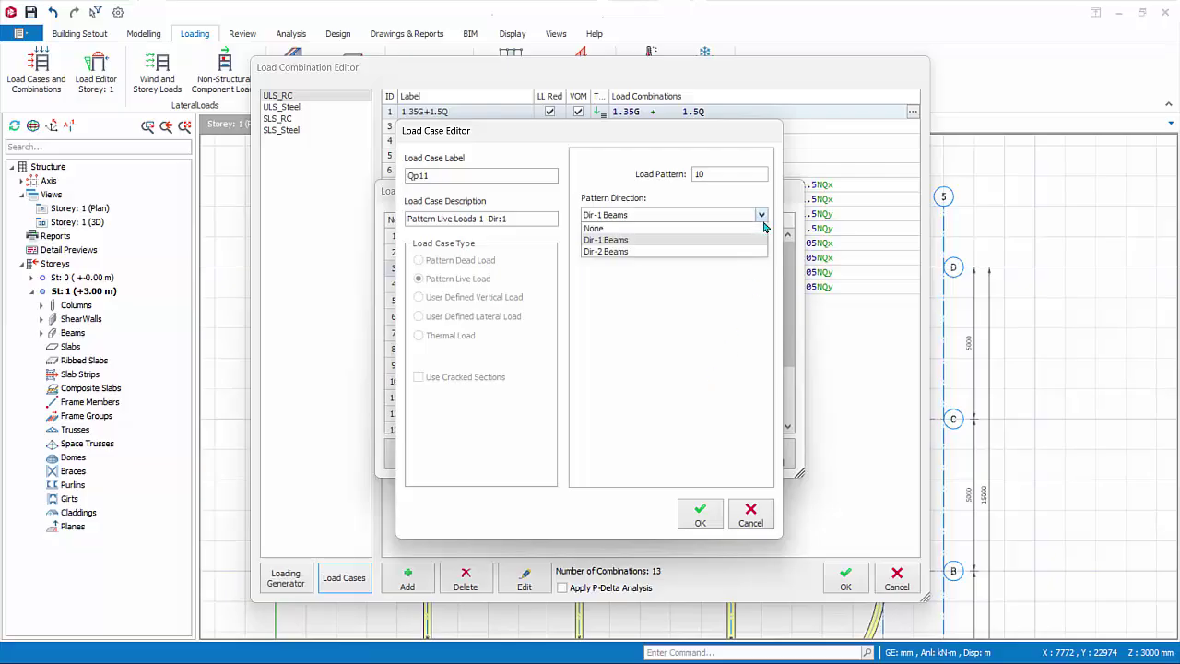
{"action": "left_click", "coordinate": [754, 509]}
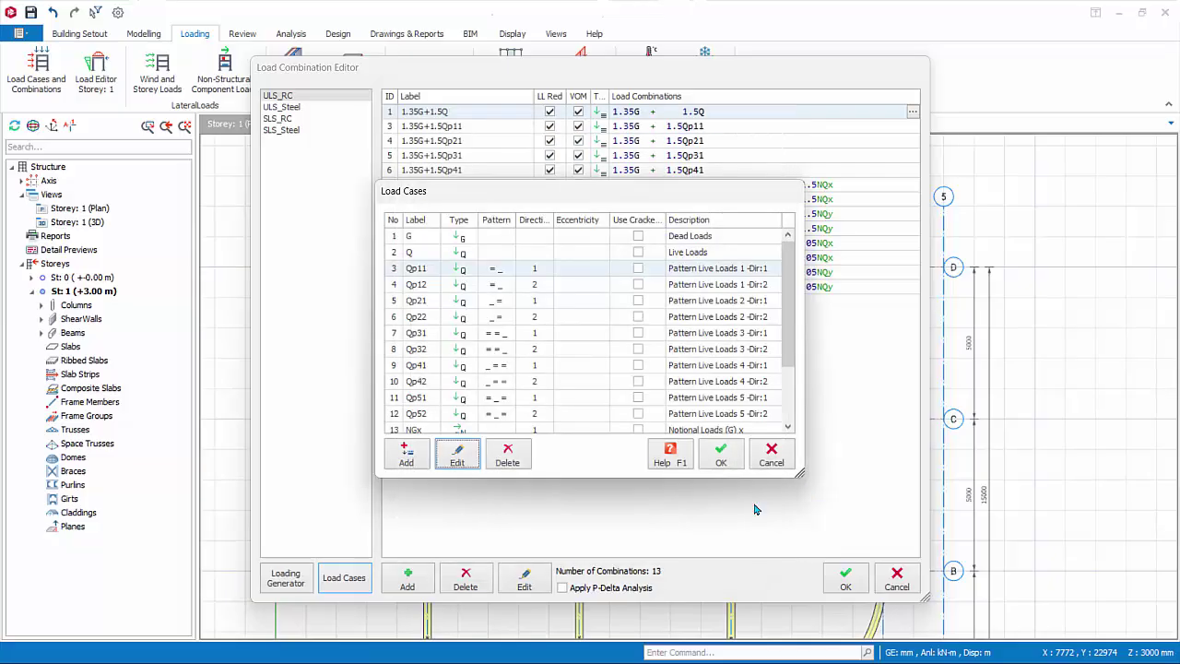
{"action": "left_click", "coordinate": [772, 457]}
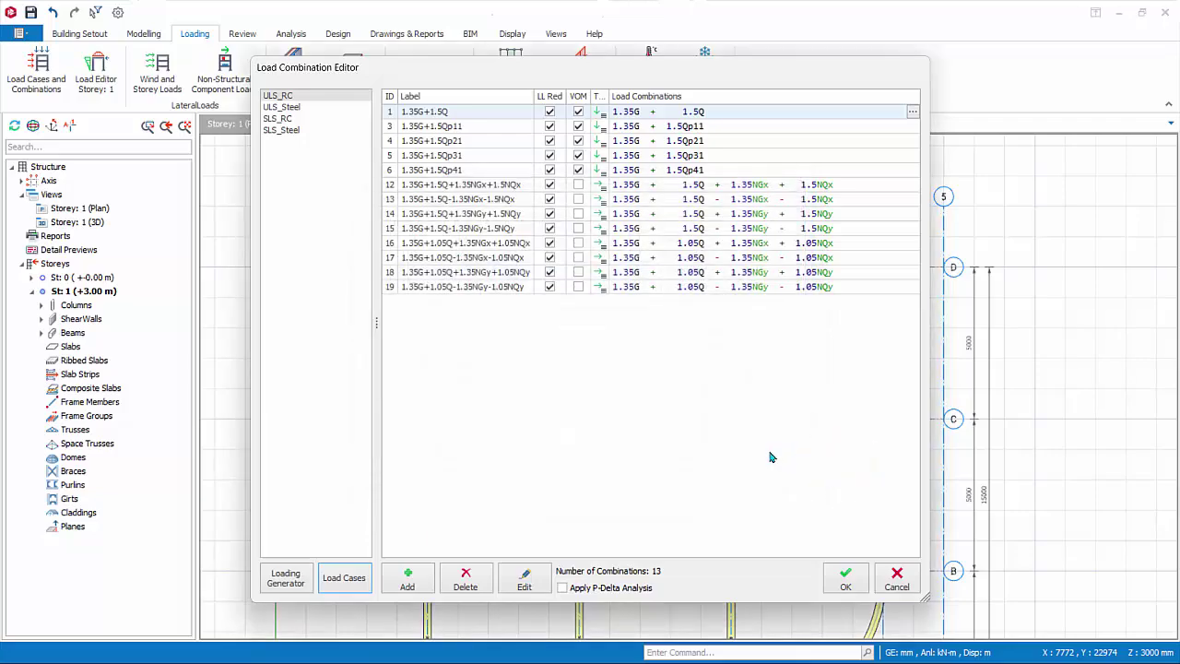
- Close the Load Combination Editor and start inserting slabs into beam-bounded regions
{"action": "left_click", "coordinate": [846, 578]}
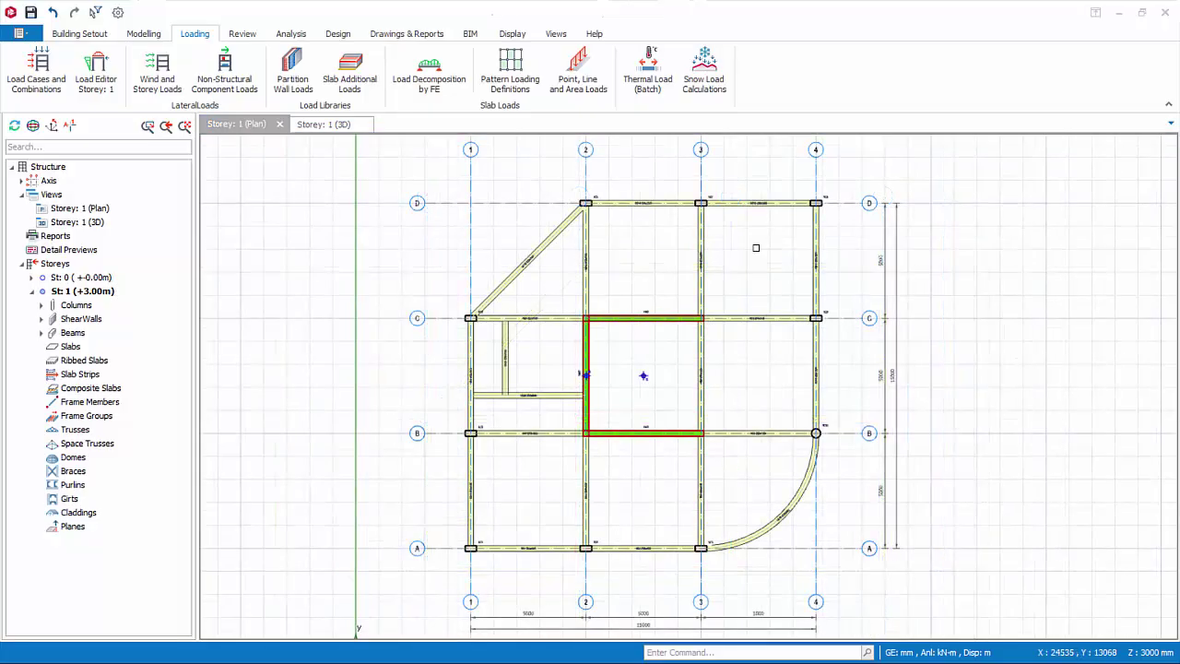
{"action": "left_click", "coordinate": [144, 33]}
{"action": "left_click", "coordinate": [392, 72]}
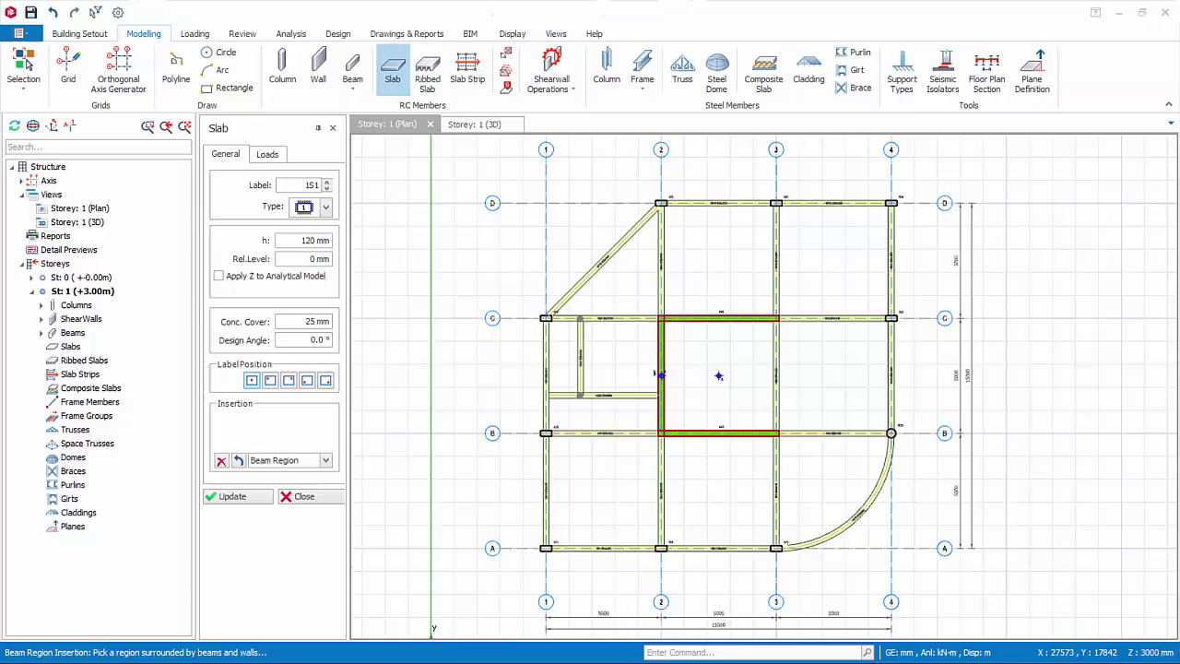
- Set slab 1S1 to 200 mm thickness with 30 mm concrete cover
{"action": "double_click", "coordinate": [313, 240]}
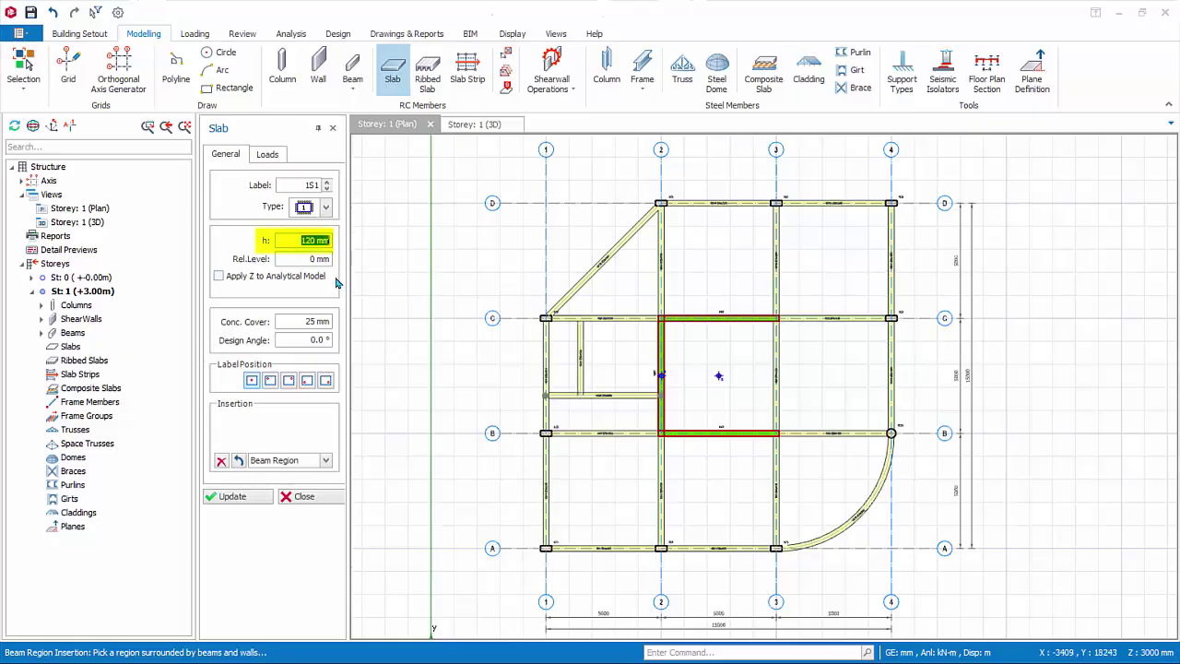
{"action": "type", "text": "200"}
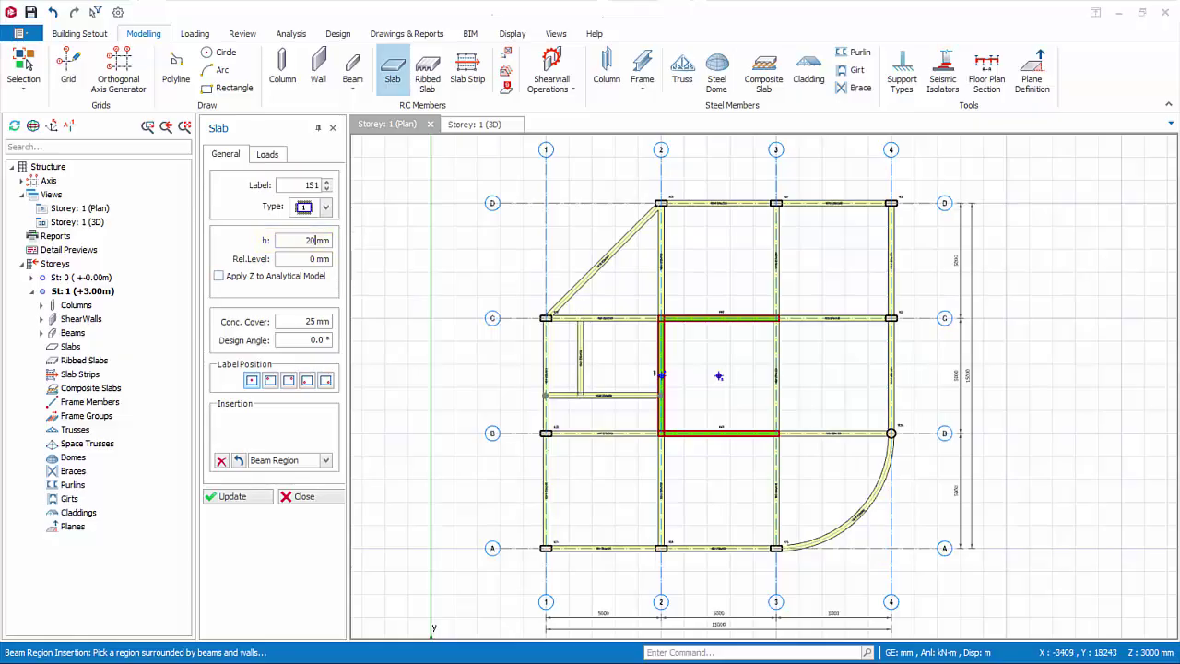
{"action": "key", "text": "Tab"}
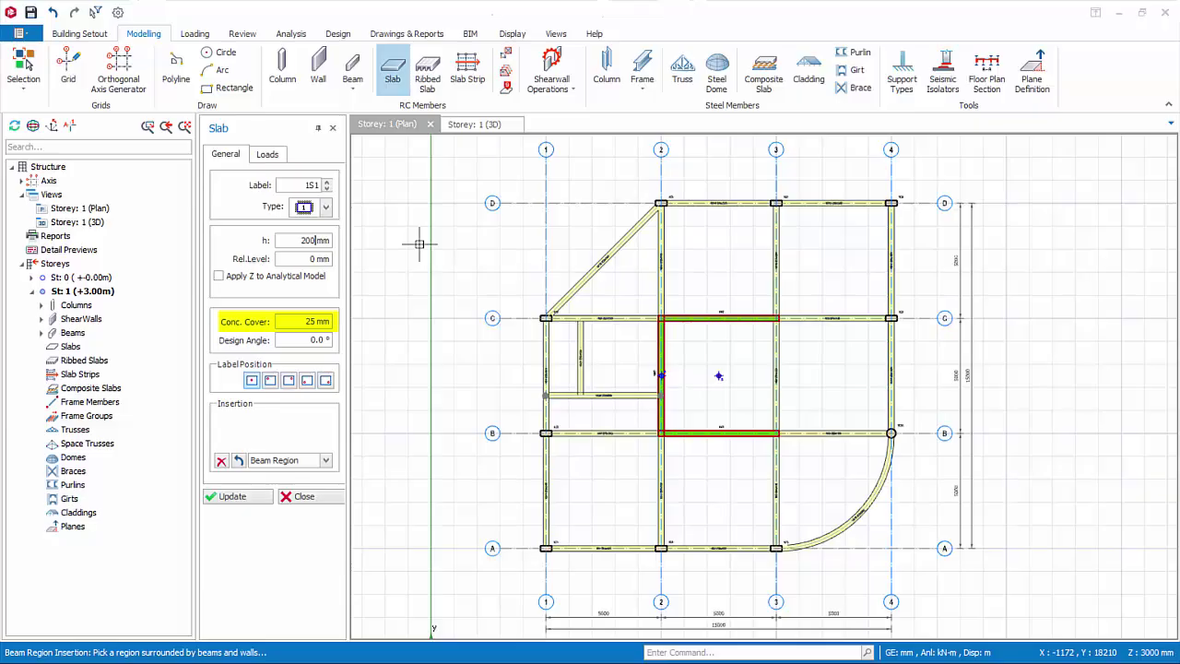
{"action": "double_click", "coordinate": [315, 321]}
{"action": "type", "text": "30"}
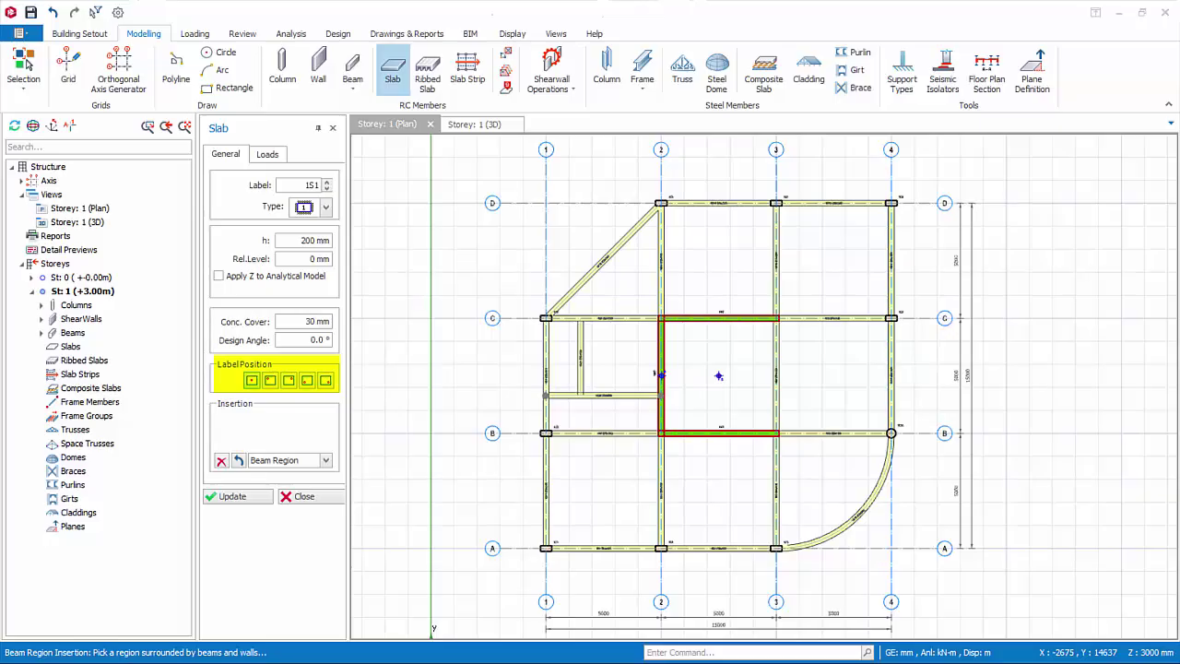
{"action": "left_click", "coordinate": [327, 461]}
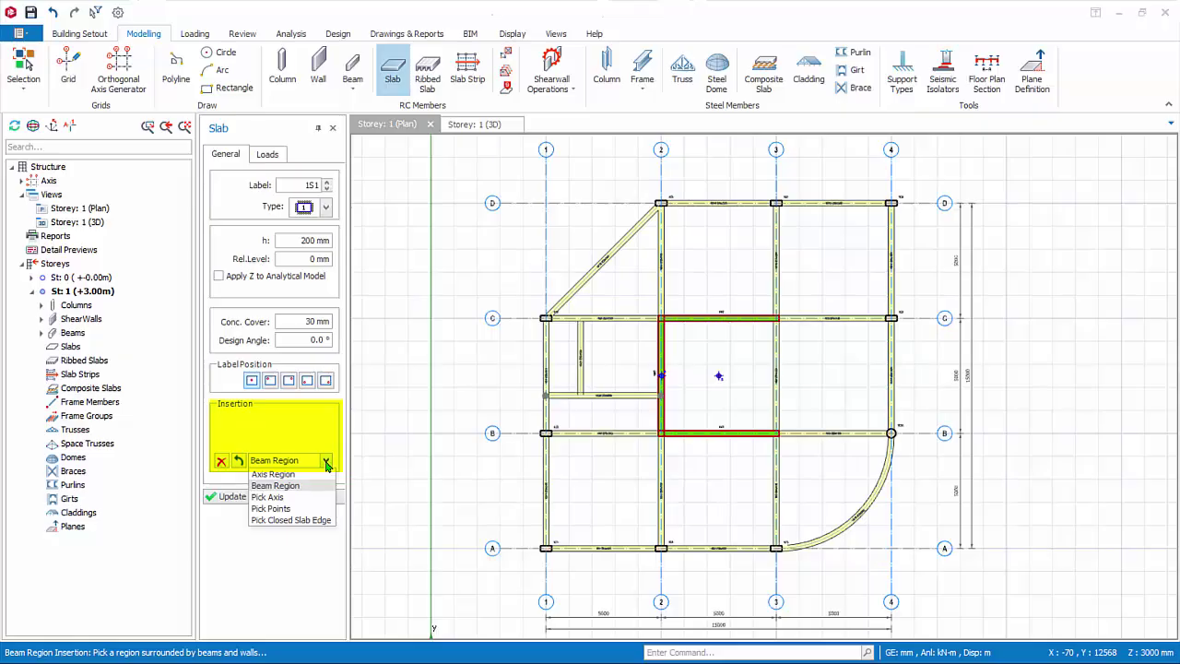
{"action": "left_click", "coordinate": [267, 154]}
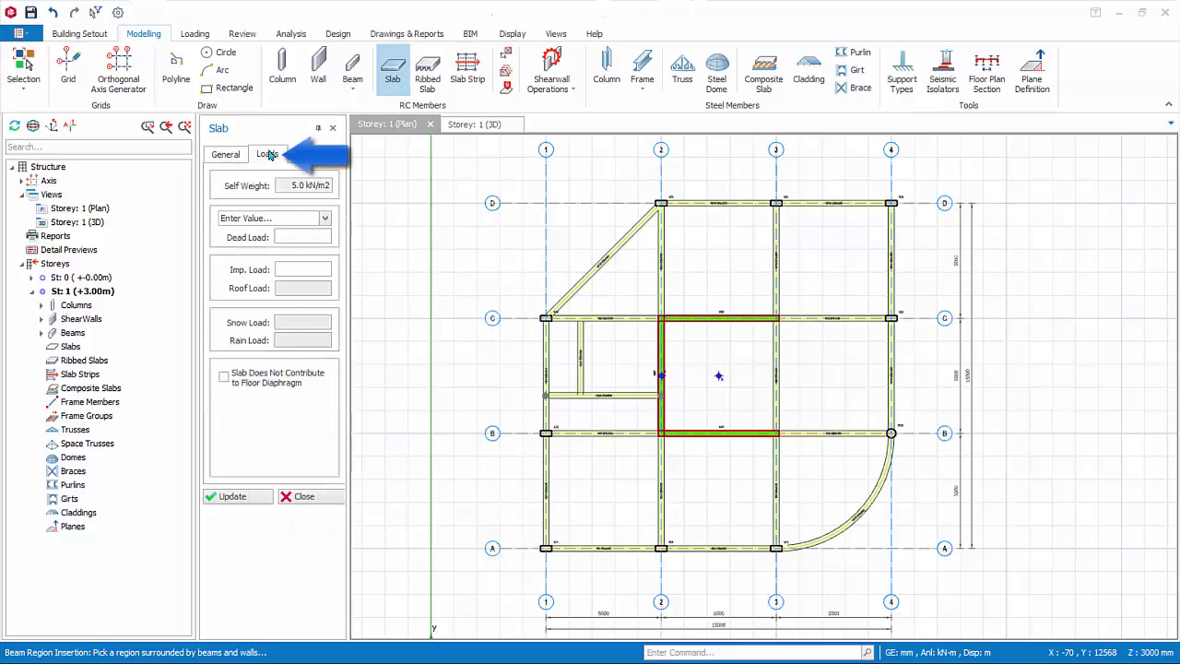
- Give the slabs 1.2 kN/m2 dead load and the 1.50 General domestic use imposed load
{"action": "left_click", "coordinate": [325, 219]}
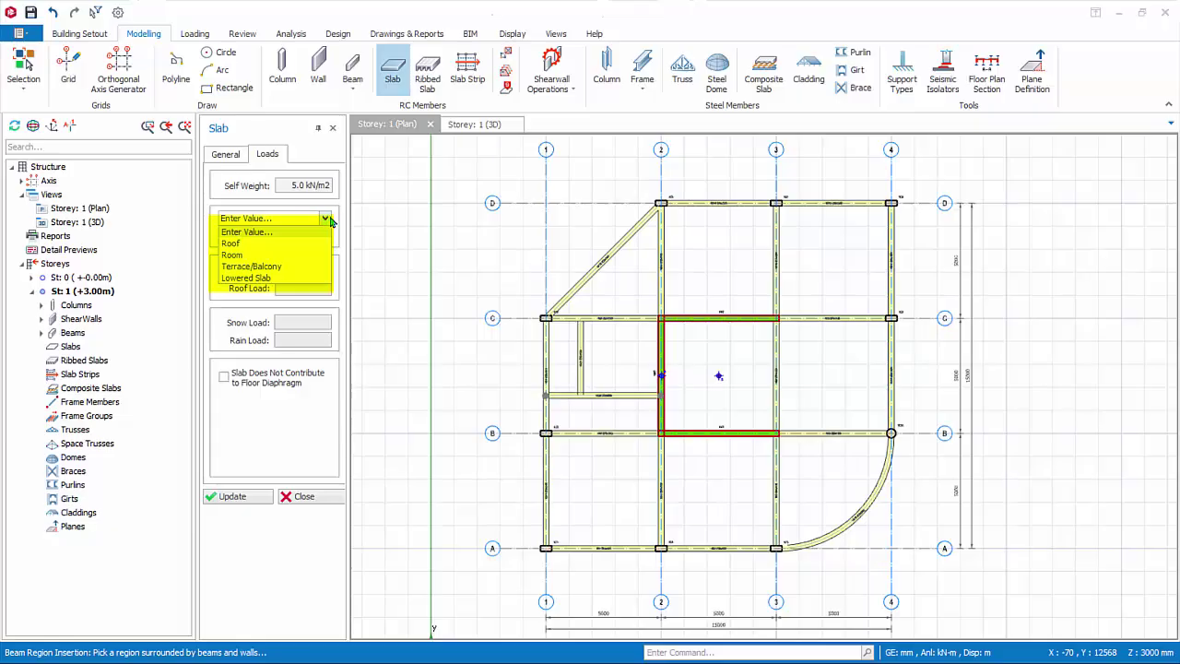
{"action": "left_click", "coordinate": [329, 220]}
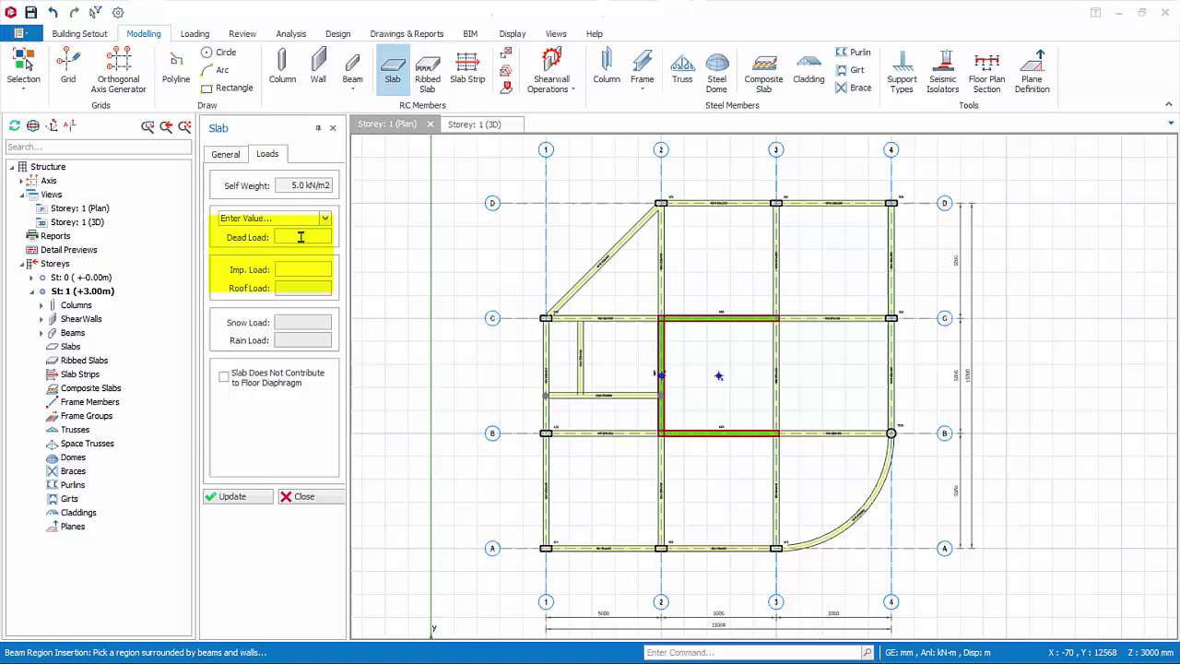
{"action": "left_click", "coordinate": [300, 237]}
{"action": "type", "text": "1.5"}
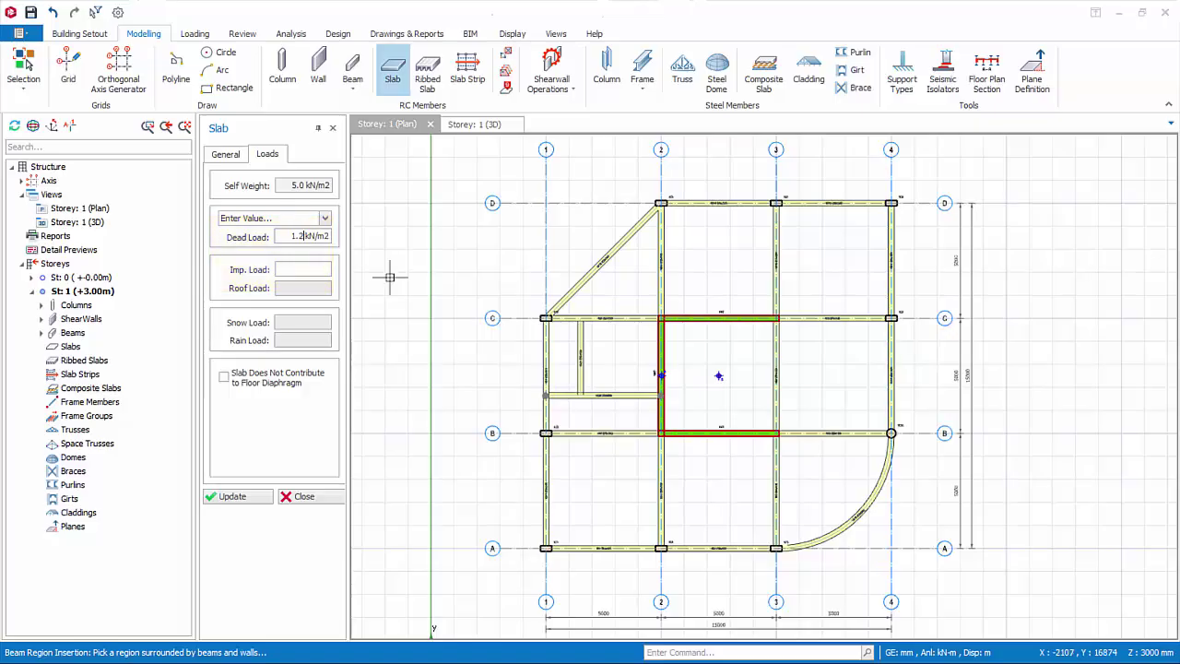
{"action": "left_click", "coordinate": [326, 269]}
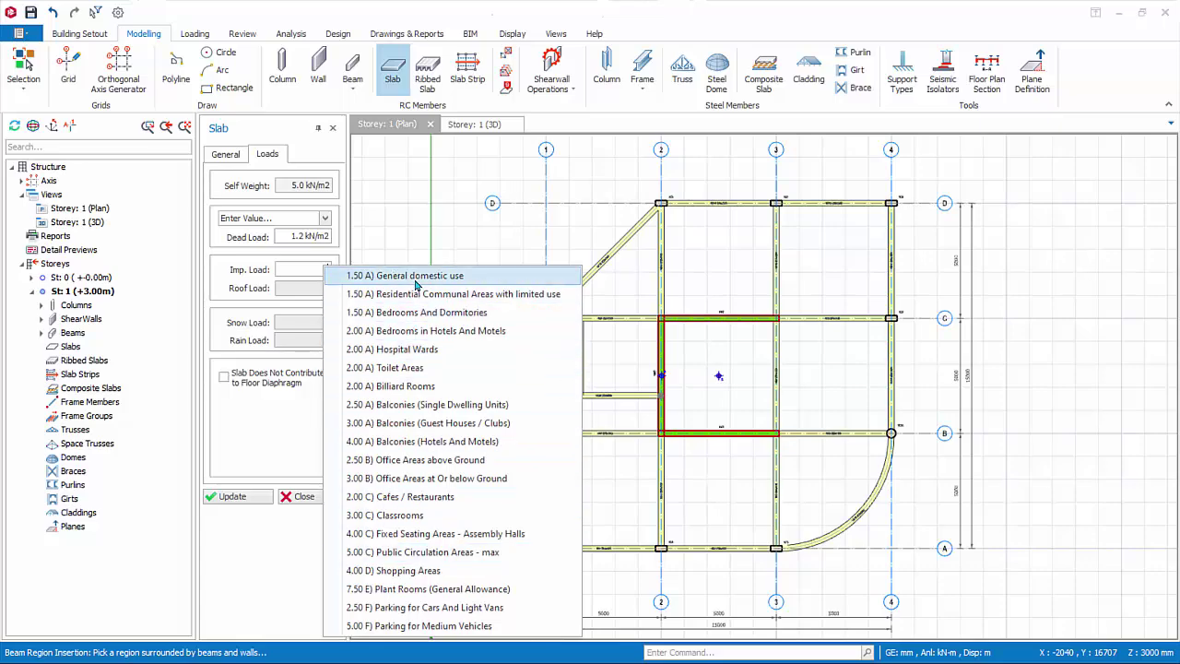
{"action": "left_click", "coordinate": [370, 277]}
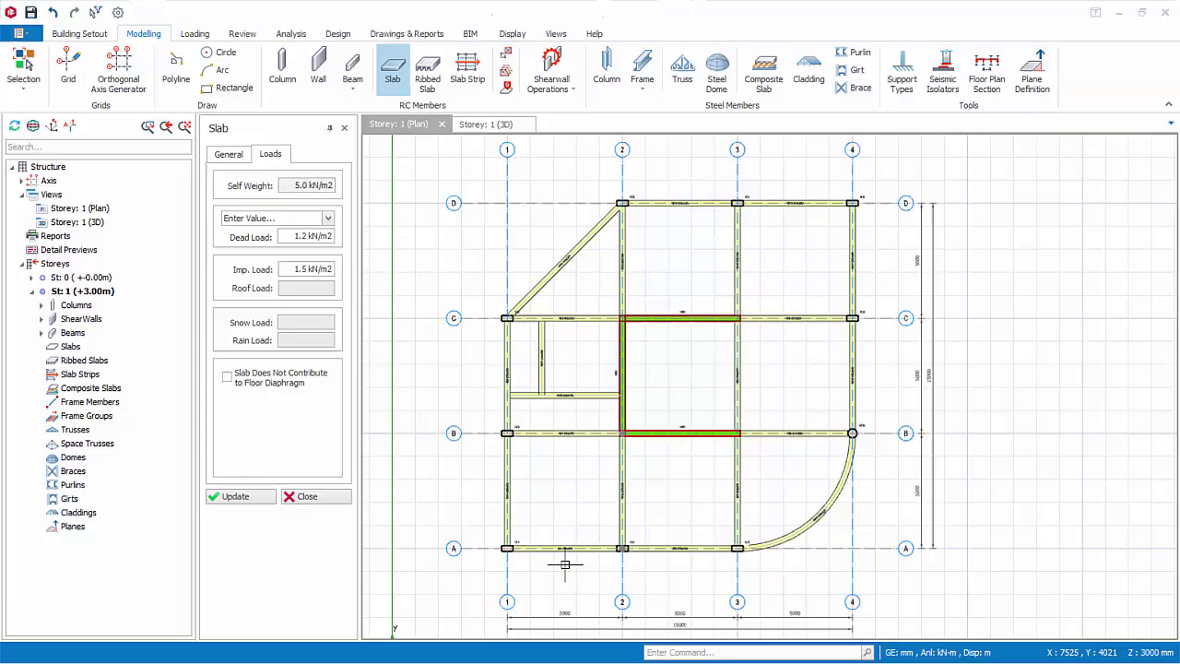
- Insert slabs in bays 1-2, 2-3 and the curved bay 3-4 between grids A and B
{"action": "left_click", "coordinate": [574, 490]}
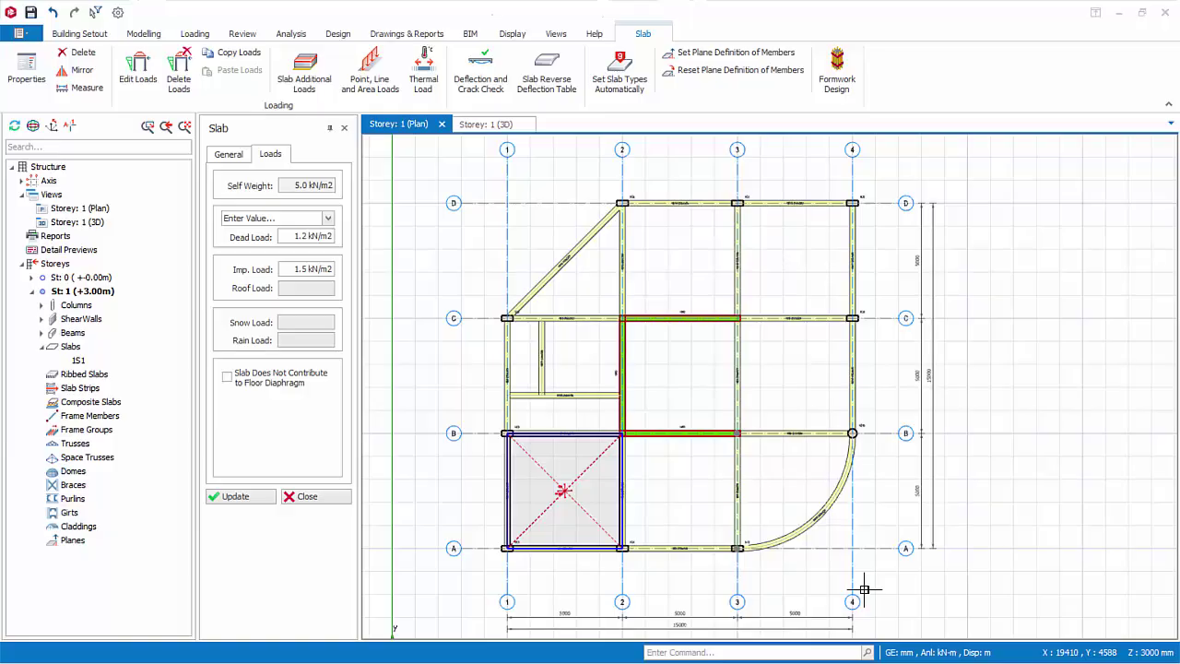
{"action": "left_click", "coordinate": [675, 500]}
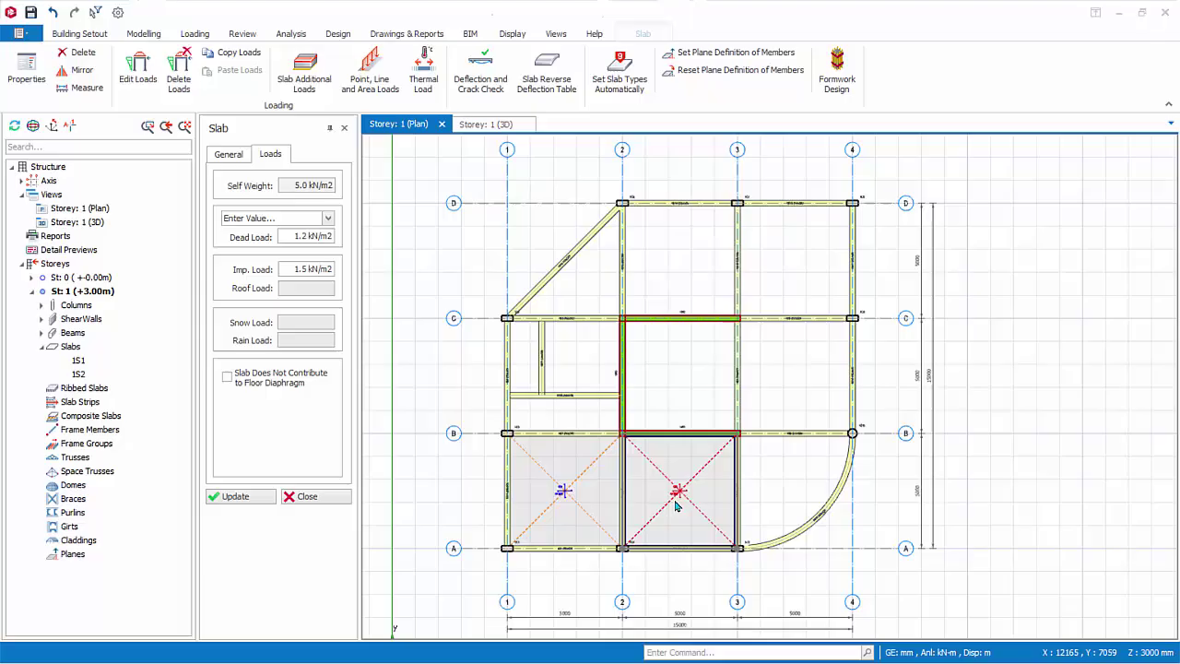
{"action": "left_click", "coordinate": [820, 487]}
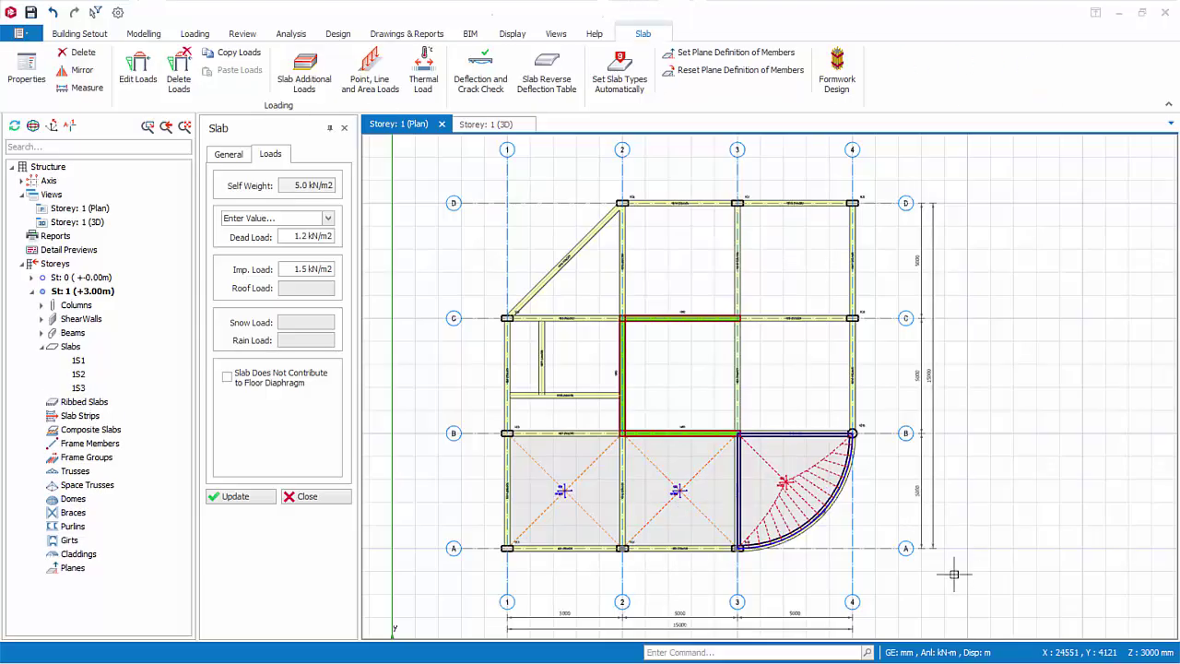
- Change the imposed load to 2 kN/m2 and insert slabs in the bays between grids B and C
{"action": "left_click", "coordinate": [282, 268]}
{"action": "type", "text": "2"}
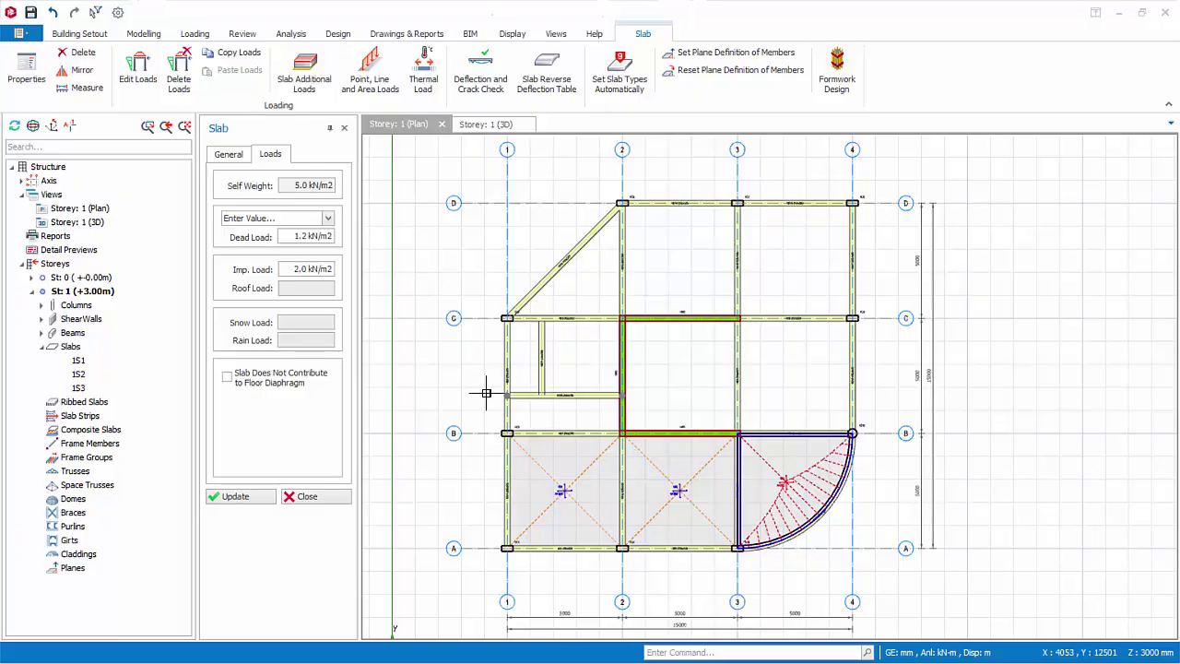
{"action": "left_click", "coordinate": [583, 416]}
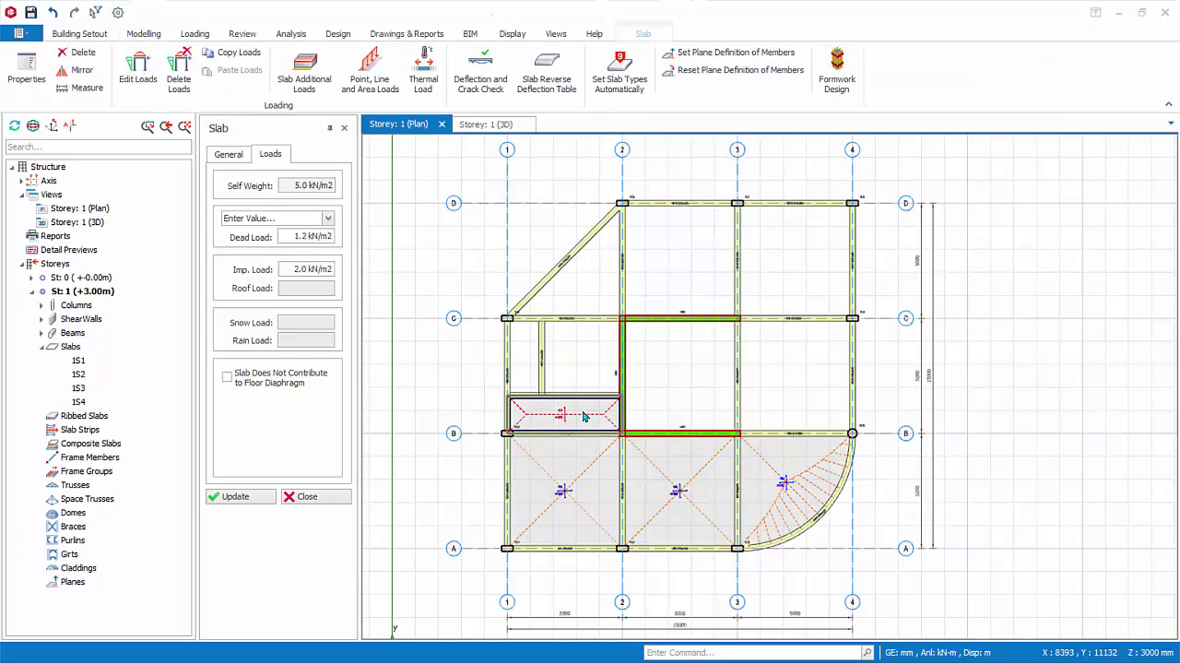
{"action": "left_click", "coordinate": [524, 361]}
{"action": "left_click", "coordinate": [579, 356]}
{"action": "left_click", "coordinate": [793, 369]}
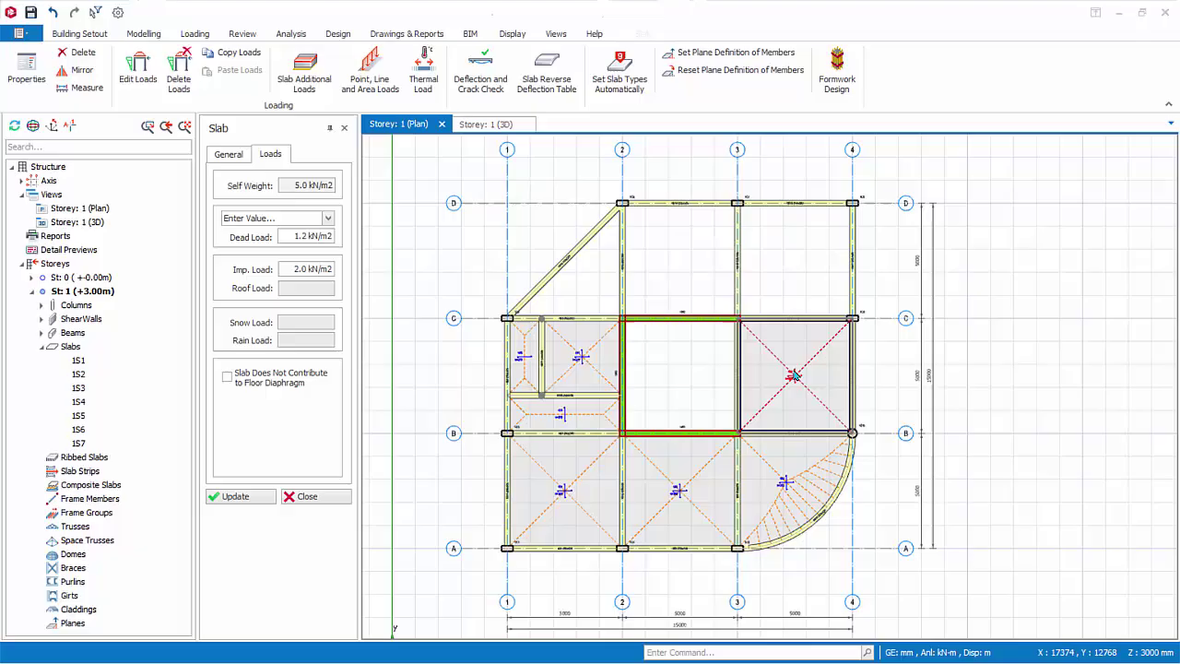
- Raise the imposed load to 2.5 kN/m2, insert the C–D bay slabs, and close the Slab panel
{"action": "left_click", "coordinate": [288, 269]}
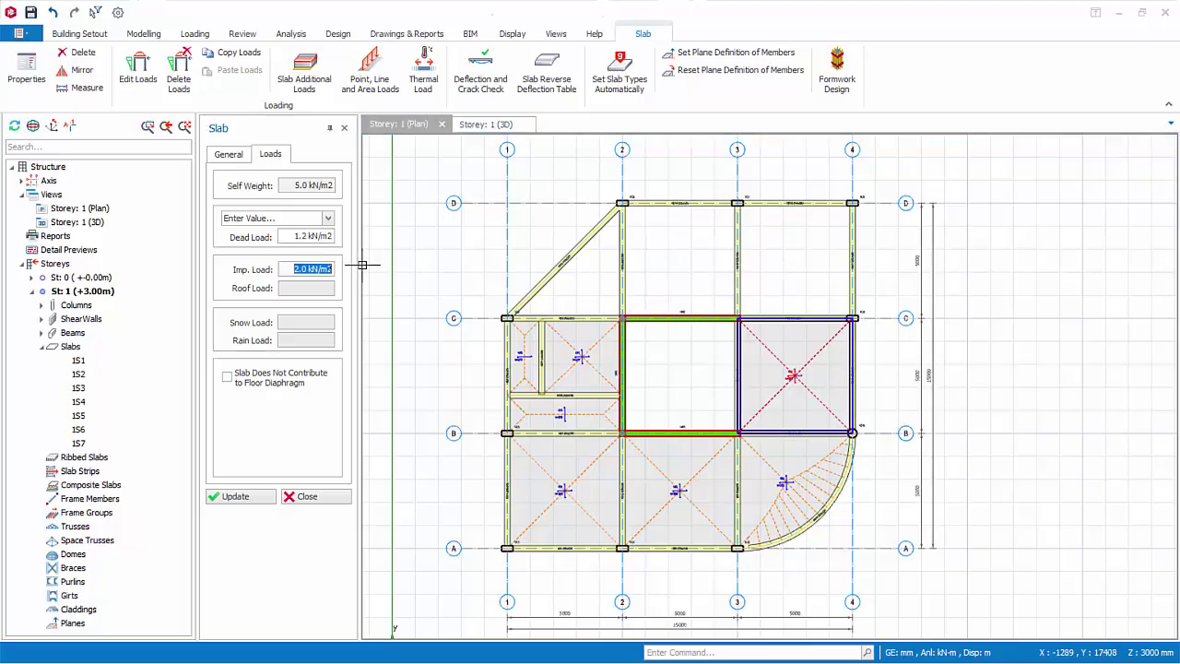
{"action": "key", "text": "BackSpace"}
{"action": "type", "text": "5"}
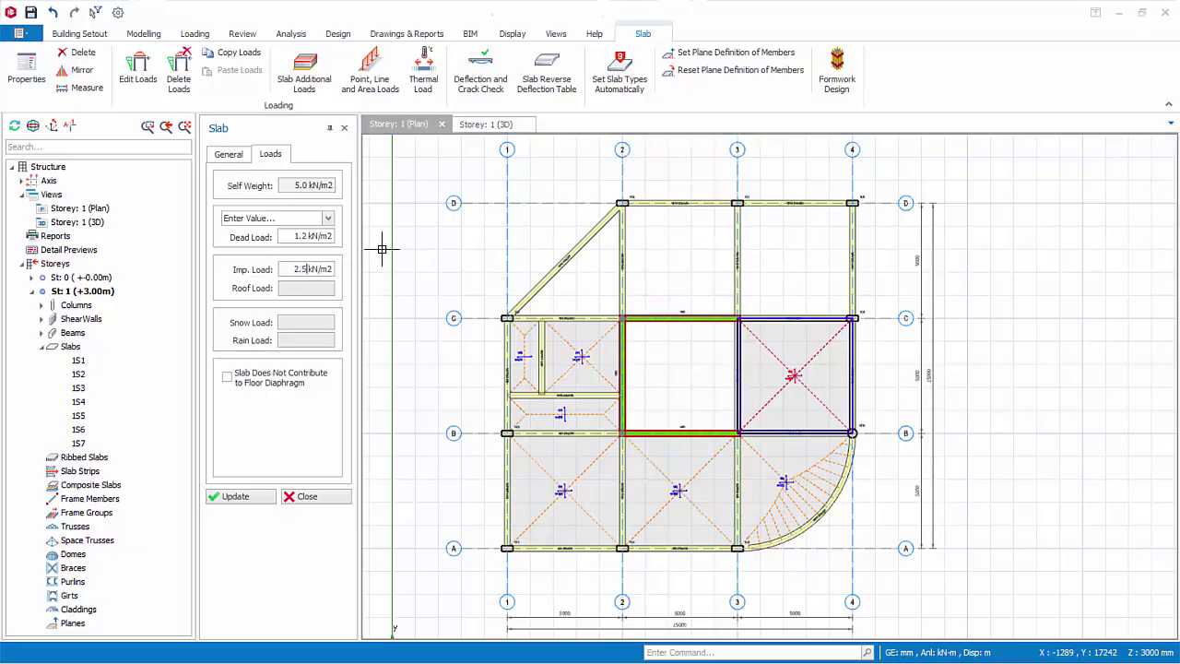
{"action": "left_click", "coordinate": [610, 280]}
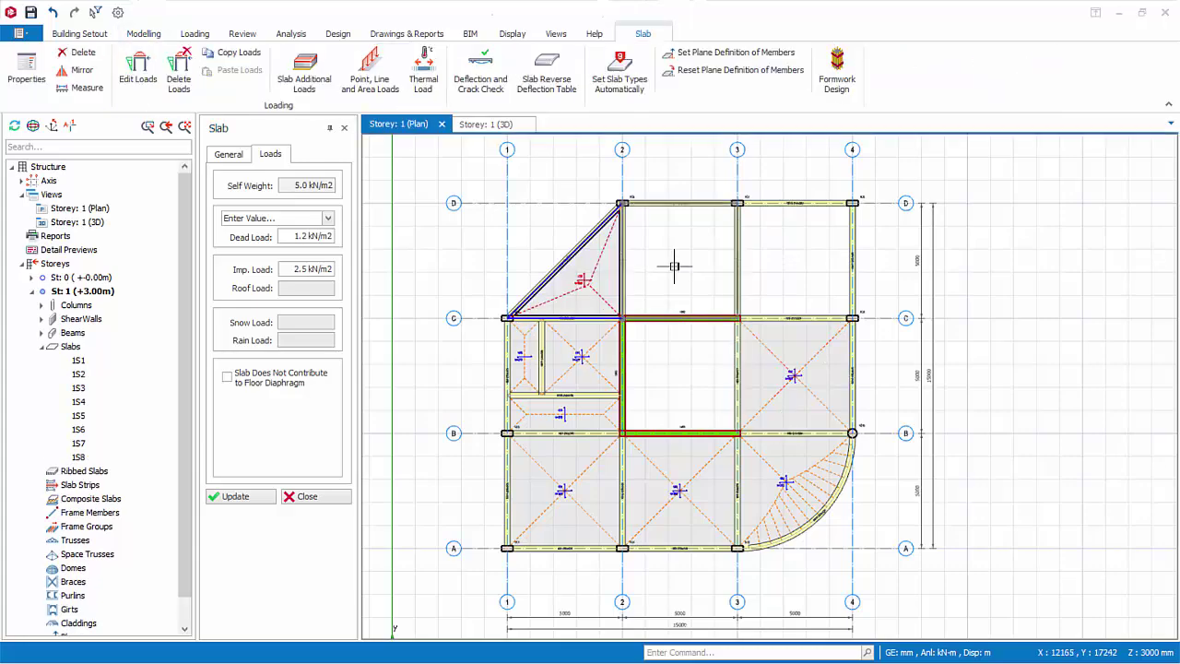
{"action": "left_click", "coordinate": [672, 264]}
{"action": "left_click", "coordinate": [827, 257]}
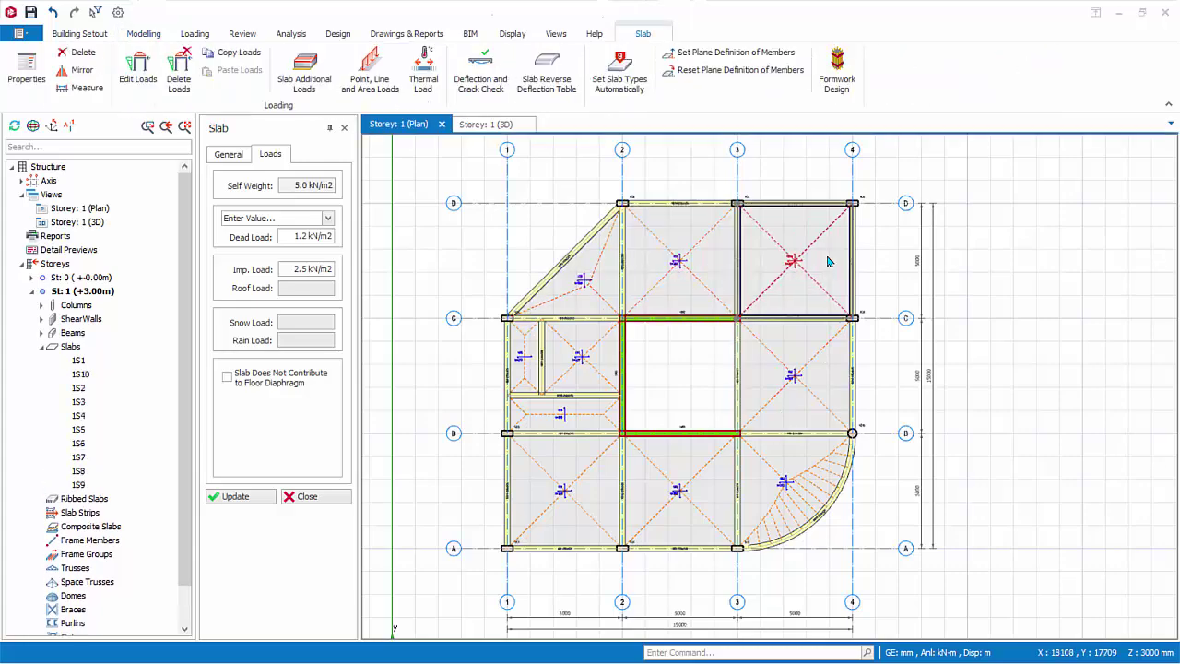
{"action": "left_click", "coordinate": [295, 498]}
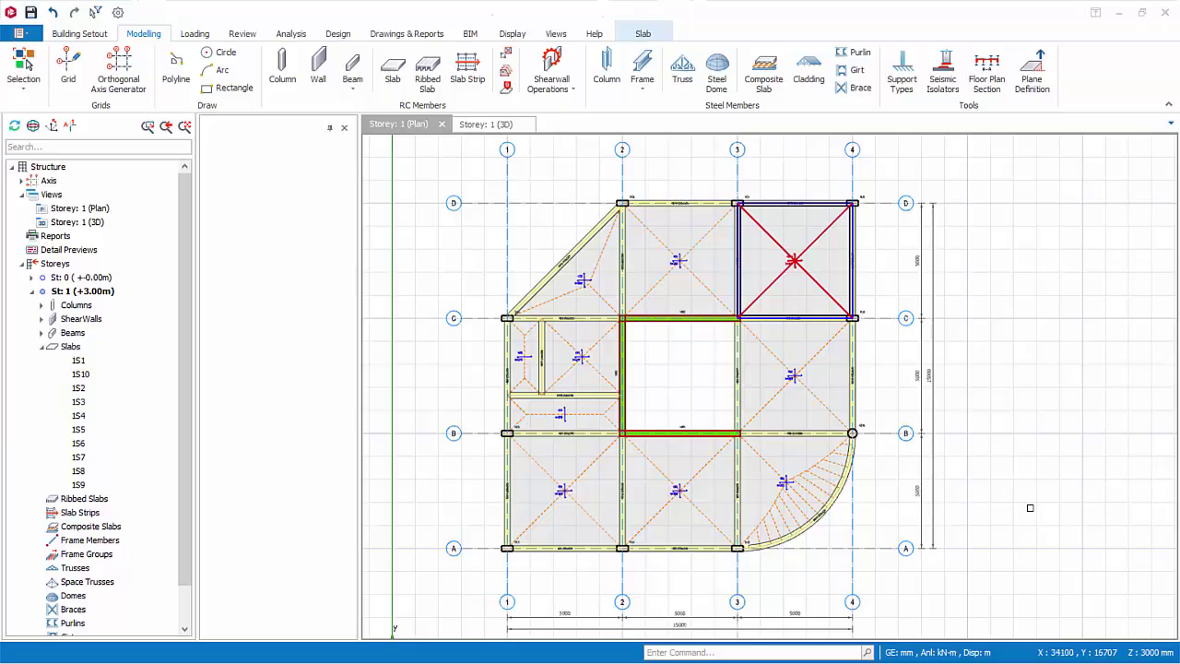
- Set up a new cantilever-type slab with a 1000 mm cantilever length near bay 3–4/C–D
{"action": "scroll", "coordinate": [768, 251], "scroll_direction": "up", "scroll_amount": 4}
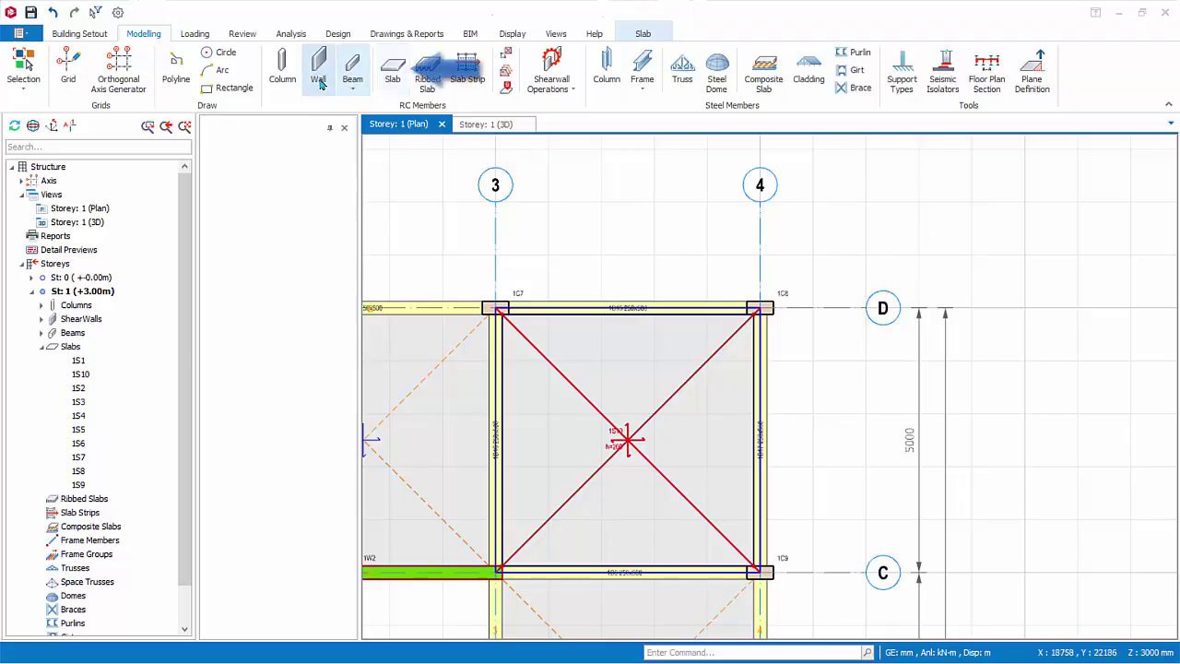
{"action": "left_click", "coordinate": [393, 69]}
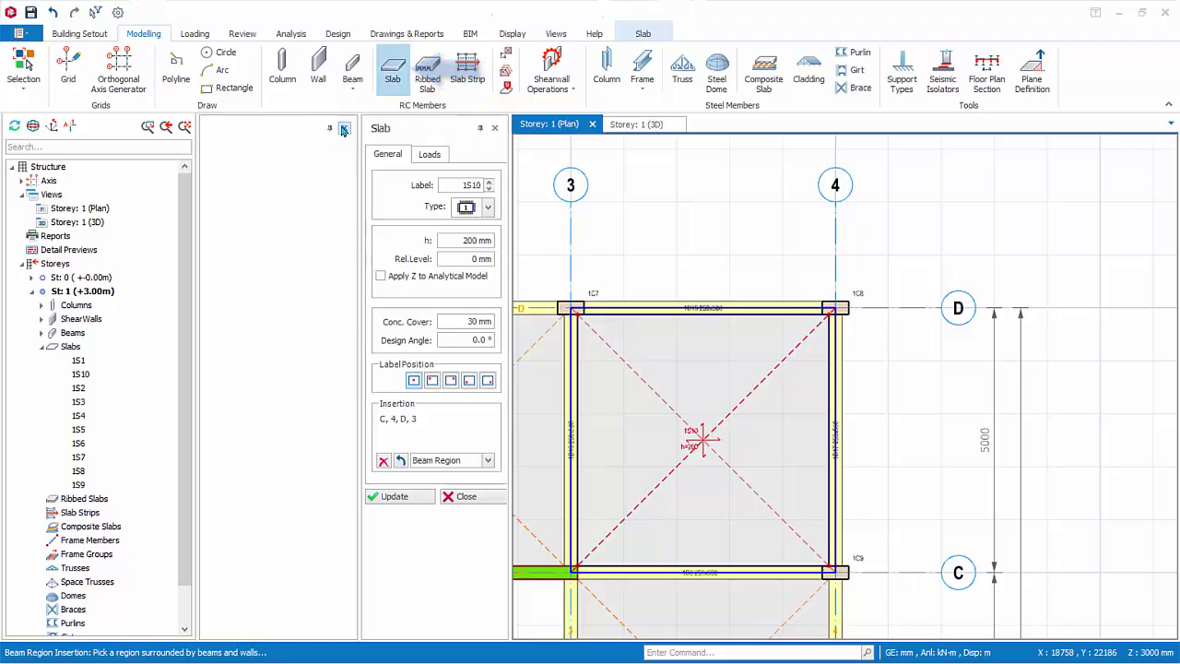
{"action": "left_click", "coordinate": [329, 211]}
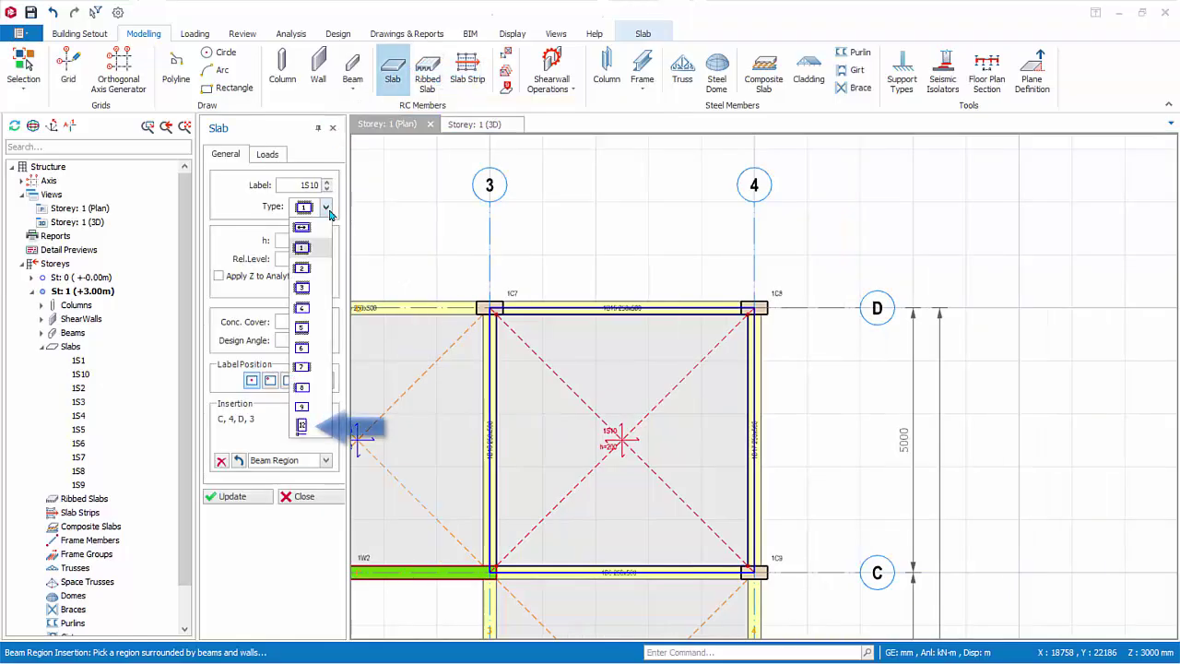
{"action": "left_click", "coordinate": [302, 426]}
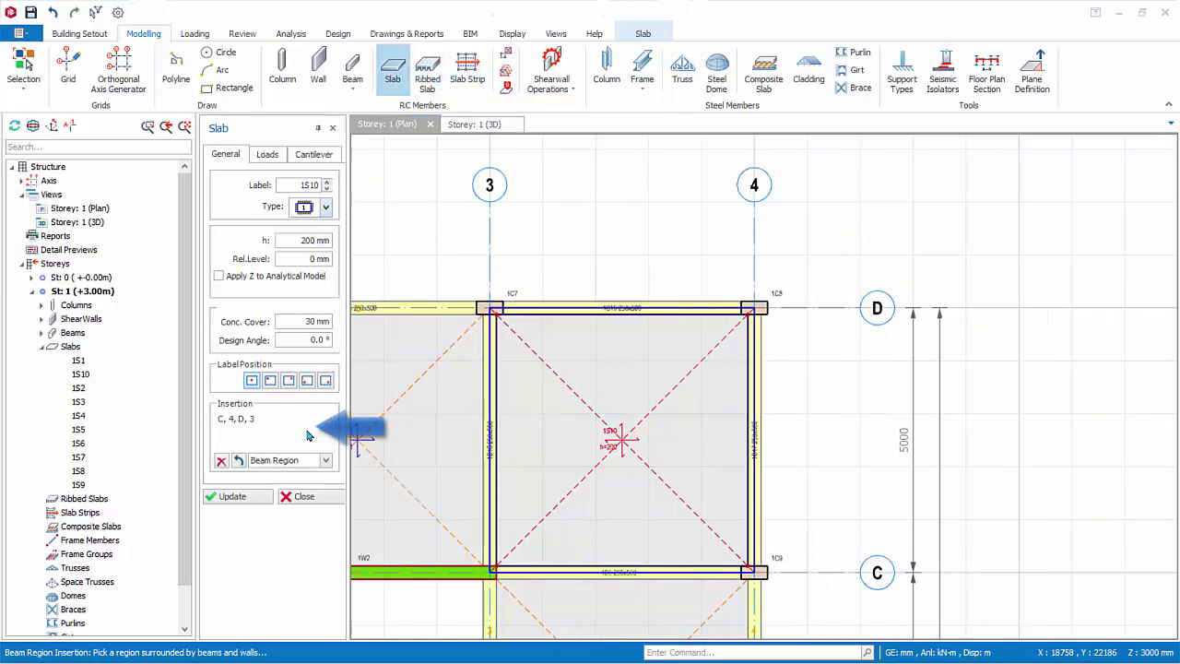
{"action": "left_click", "coordinate": [313, 154]}
{"action": "left_click", "coordinate": [310, 228]}
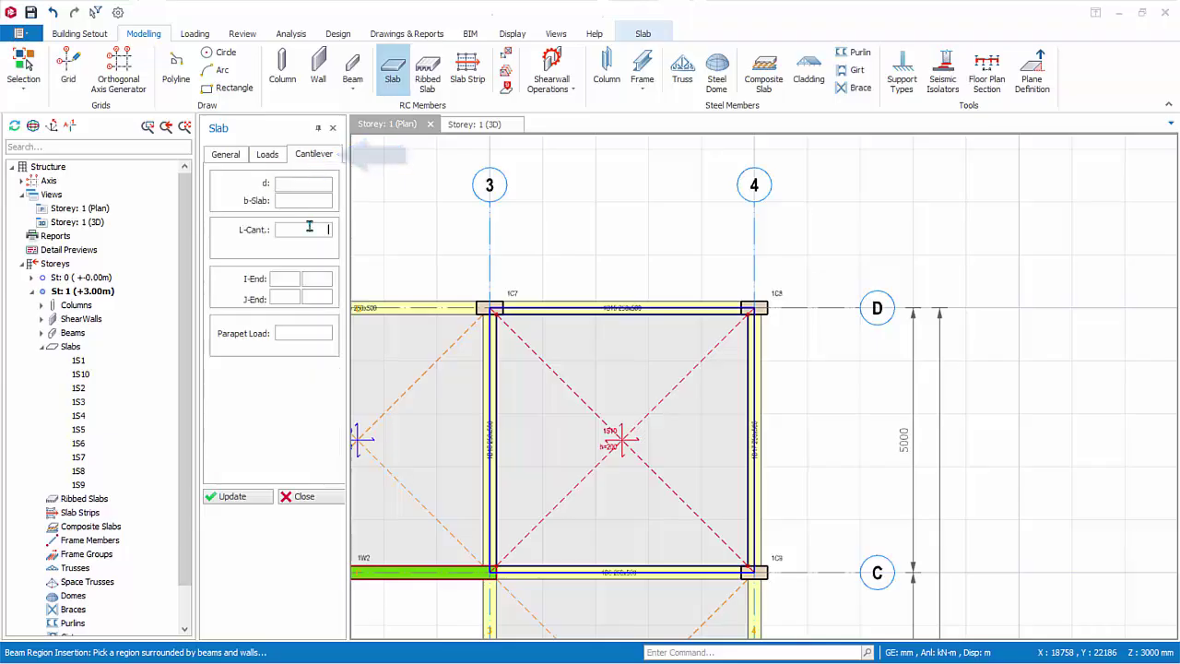
{"action": "type", "text": "1000mm"}
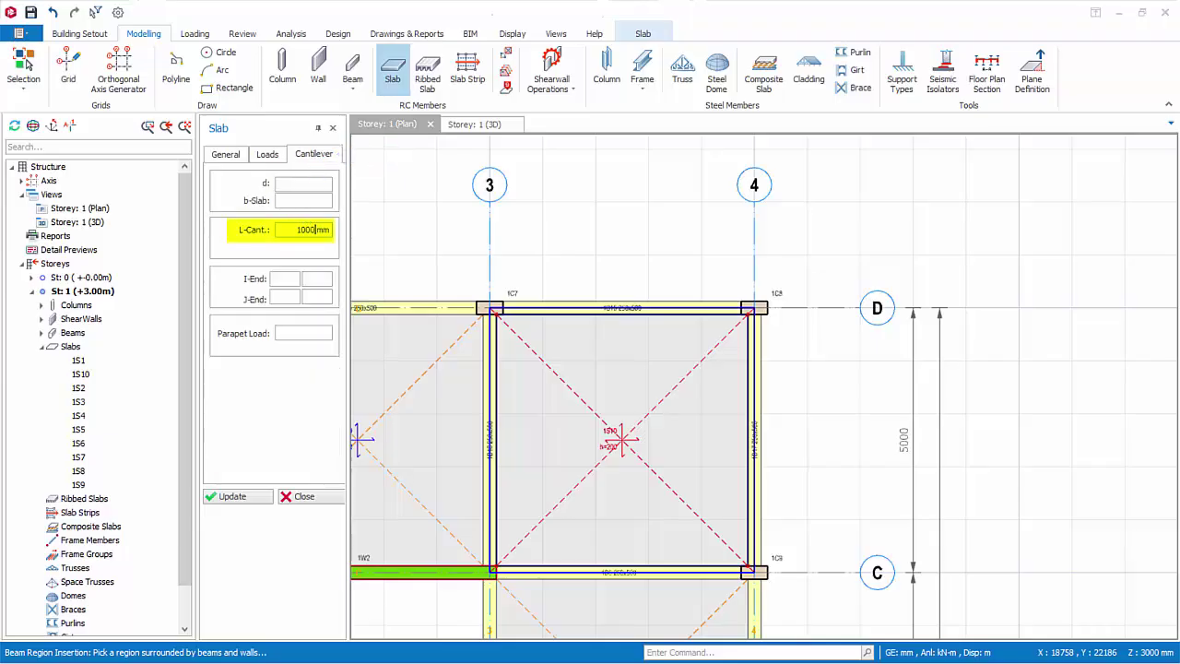
- Add cantilever 1S11 outside grid 4 between C/4 and 1C8, and 1S12 beyond grid D between 1C7 and 1C8
{"action": "left_click", "coordinate": [754, 571]}
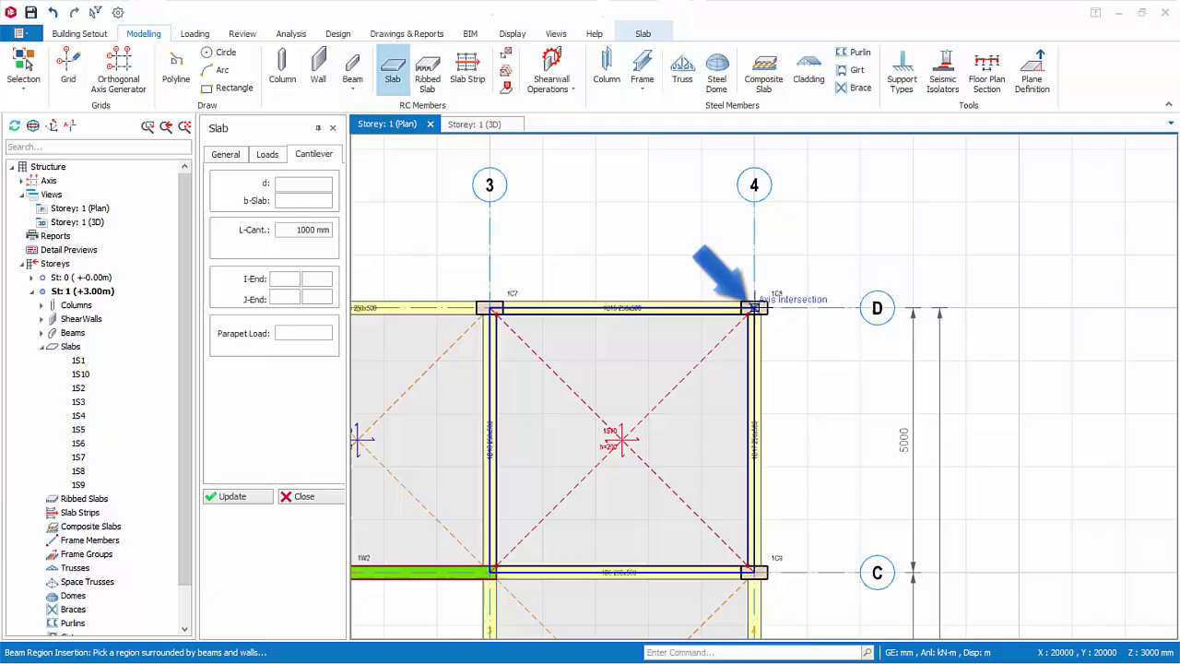
{"action": "left_click", "coordinate": [754, 308]}
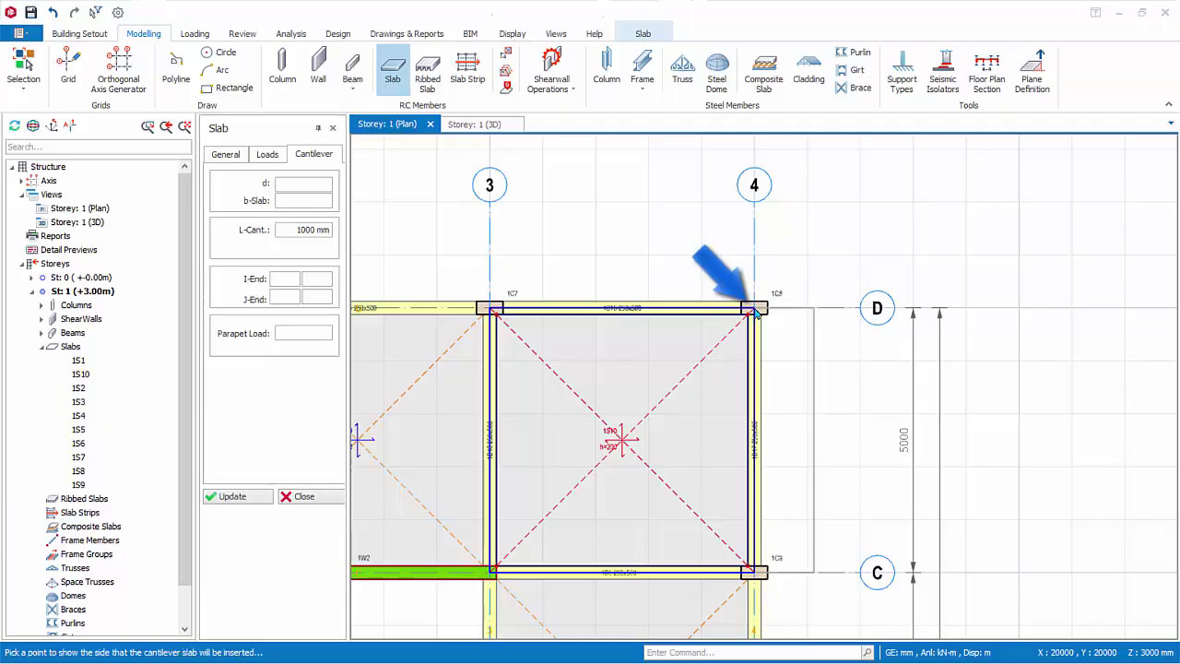
{"action": "left_click", "coordinate": [799, 417]}
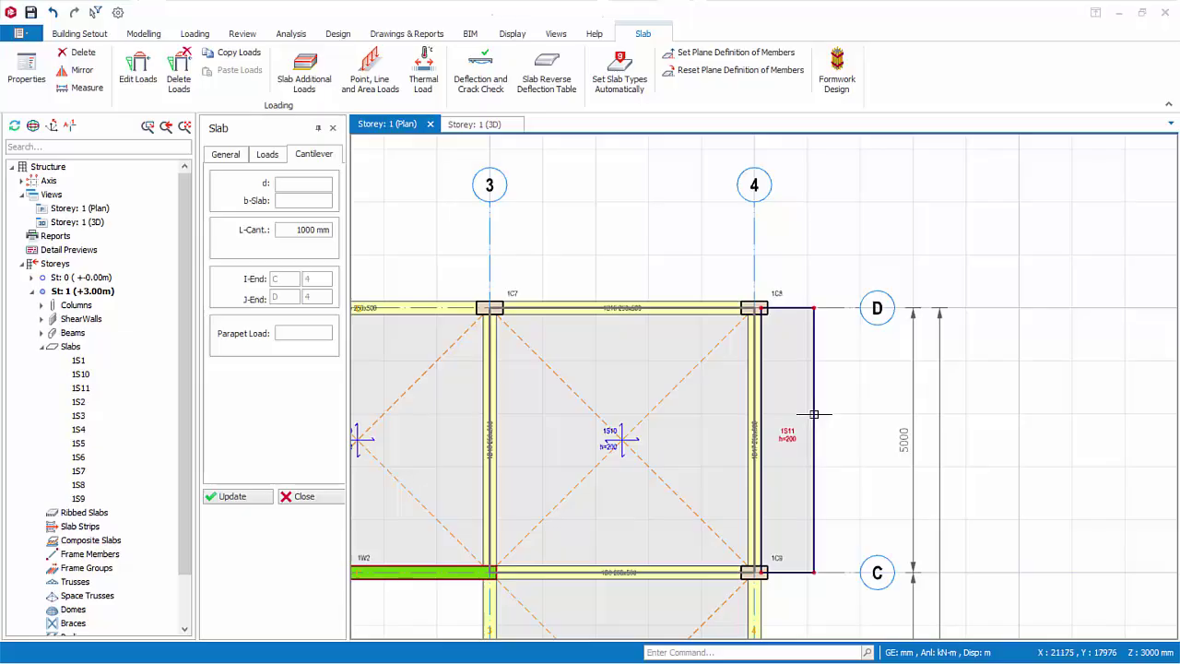
{"action": "left_click", "coordinate": [490, 307]}
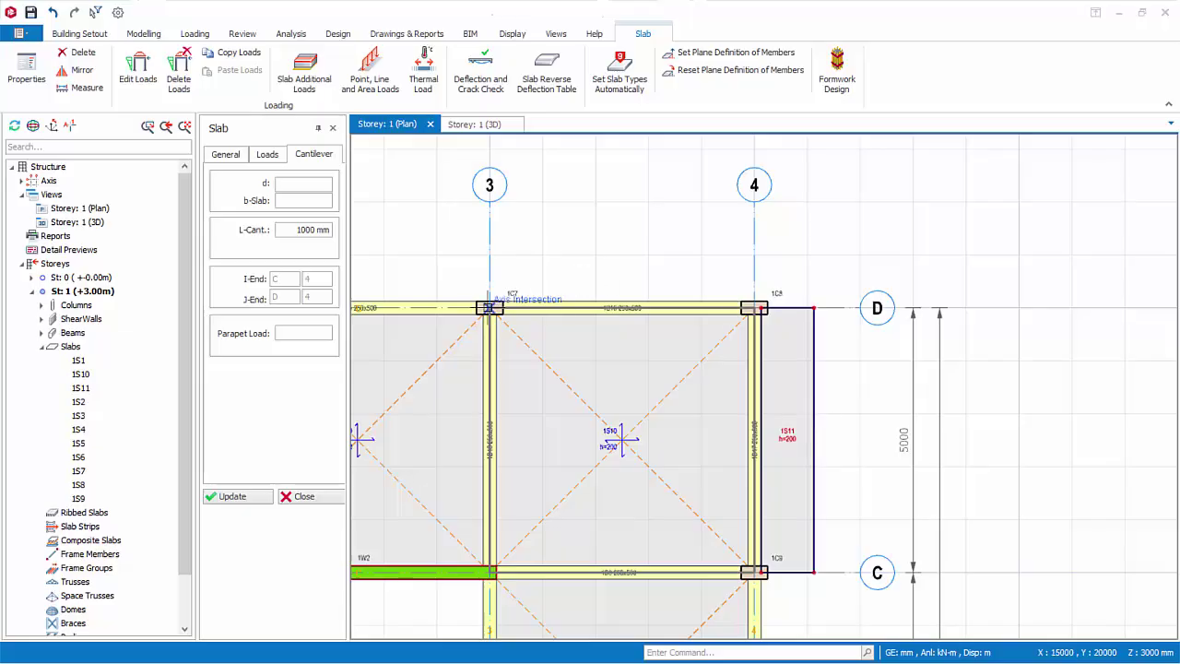
{"action": "left_click", "coordinate": [754, 307]}
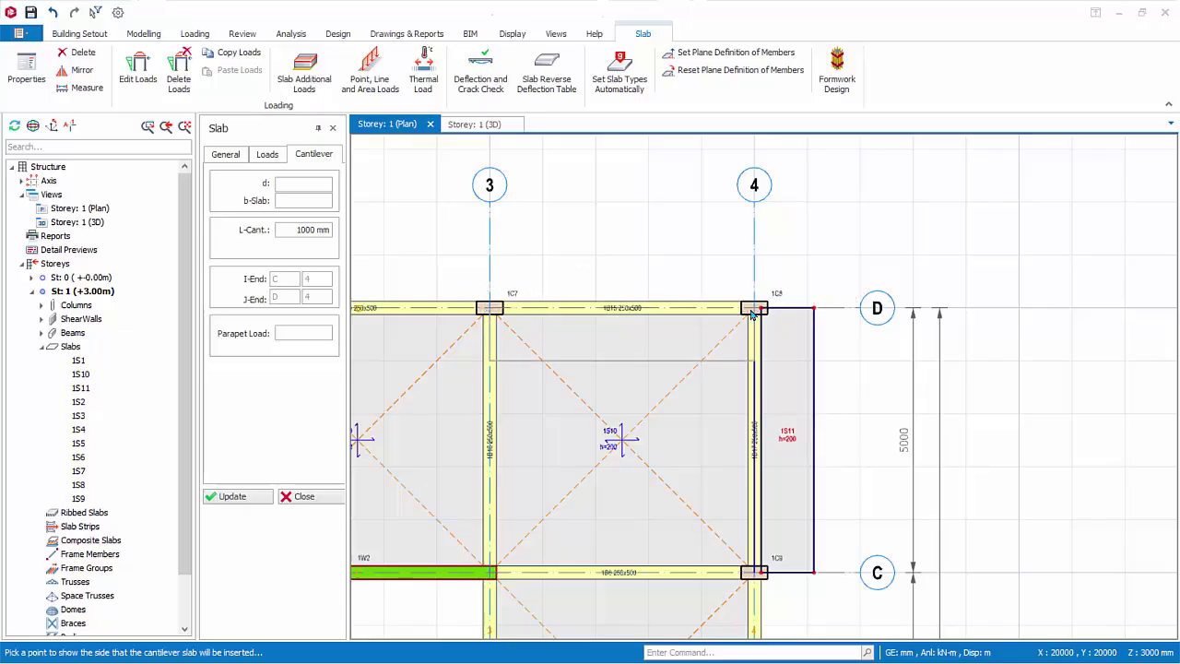
{"action": "left_click", "coordinate": [626, 268]}
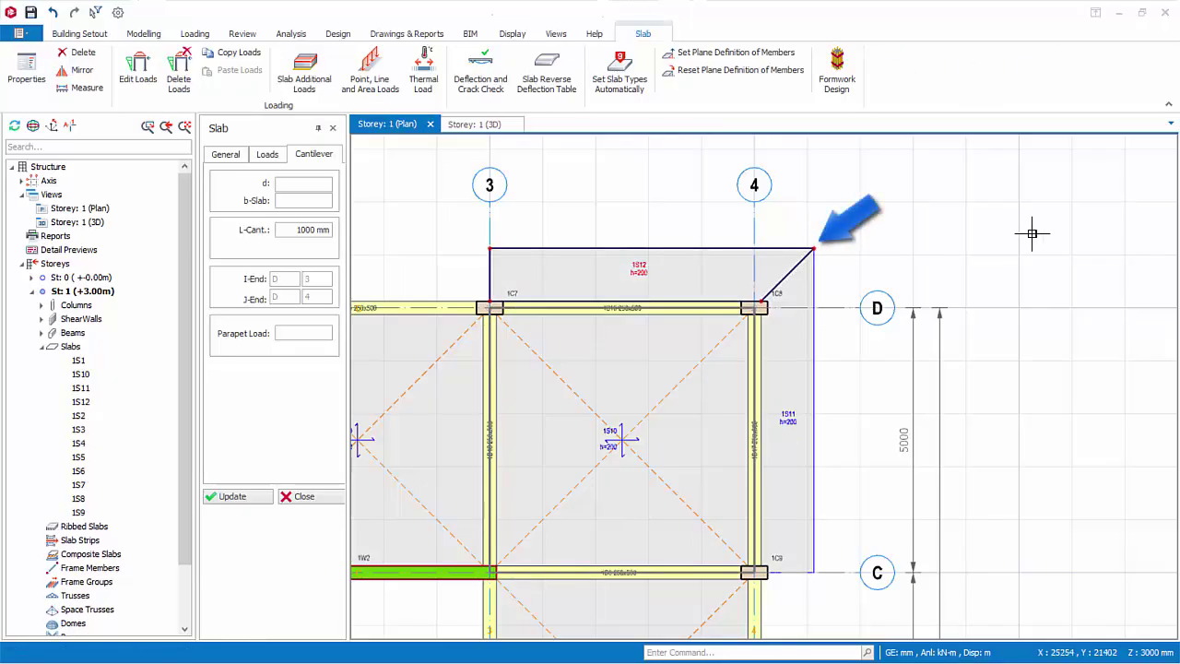
{"action": "middle_click_drag", "start_coordinate": [668, 303], "coordinate": [935, 313]}
- Place cantilever 1S13 with d=1000 and b-Slab=2000 mm between columns 1C6 and 1C7, above grid D
{"action": "middle_click_drag", "start_coordinate": [808, 349], "coordinate": [955, 324]}
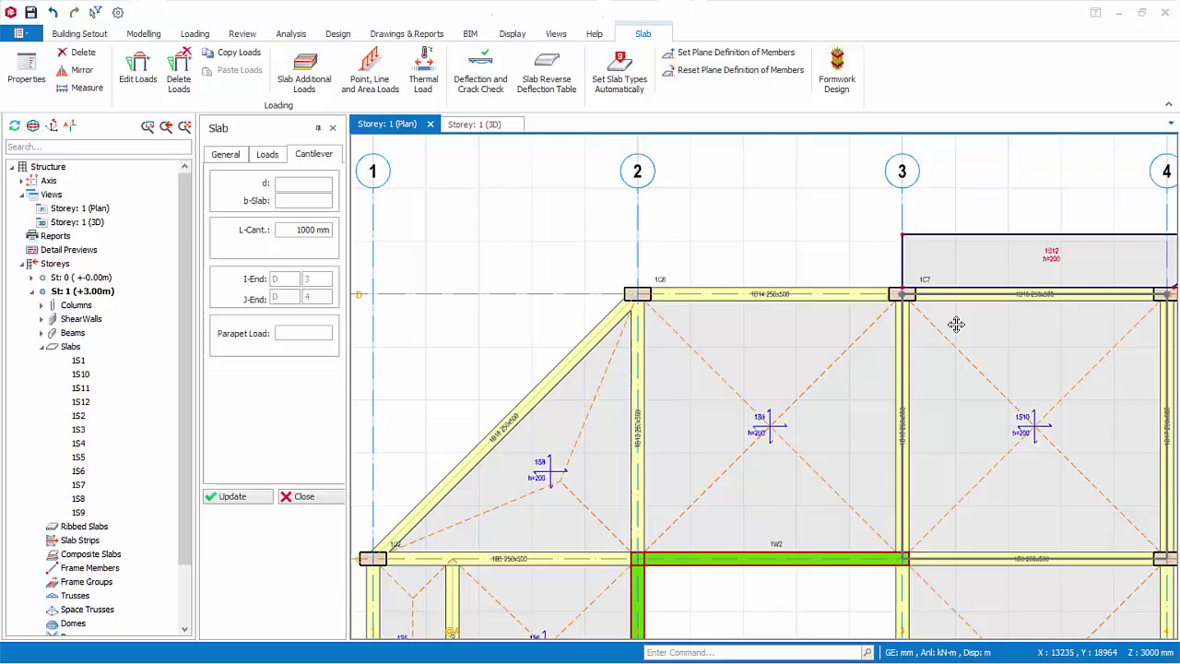
{"action": "left_click", "coordinate": [323, 183]}
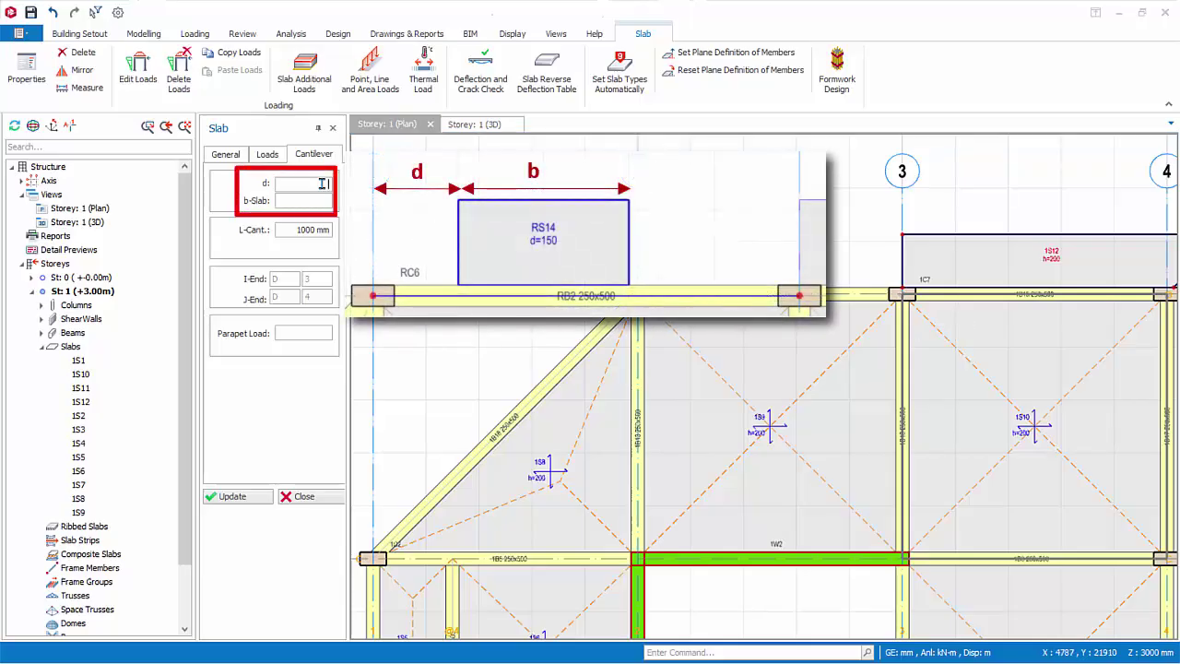
{"action": "type", "text": "1000"}
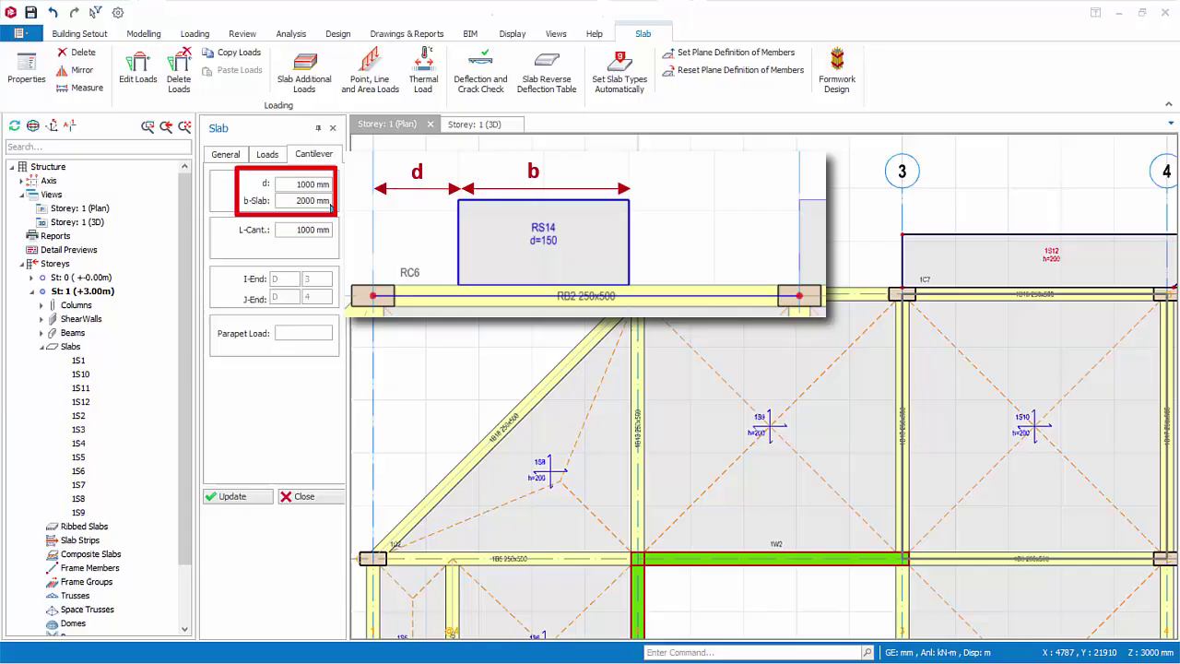
{"action": "left_click", "coordinate": [637, 293]}
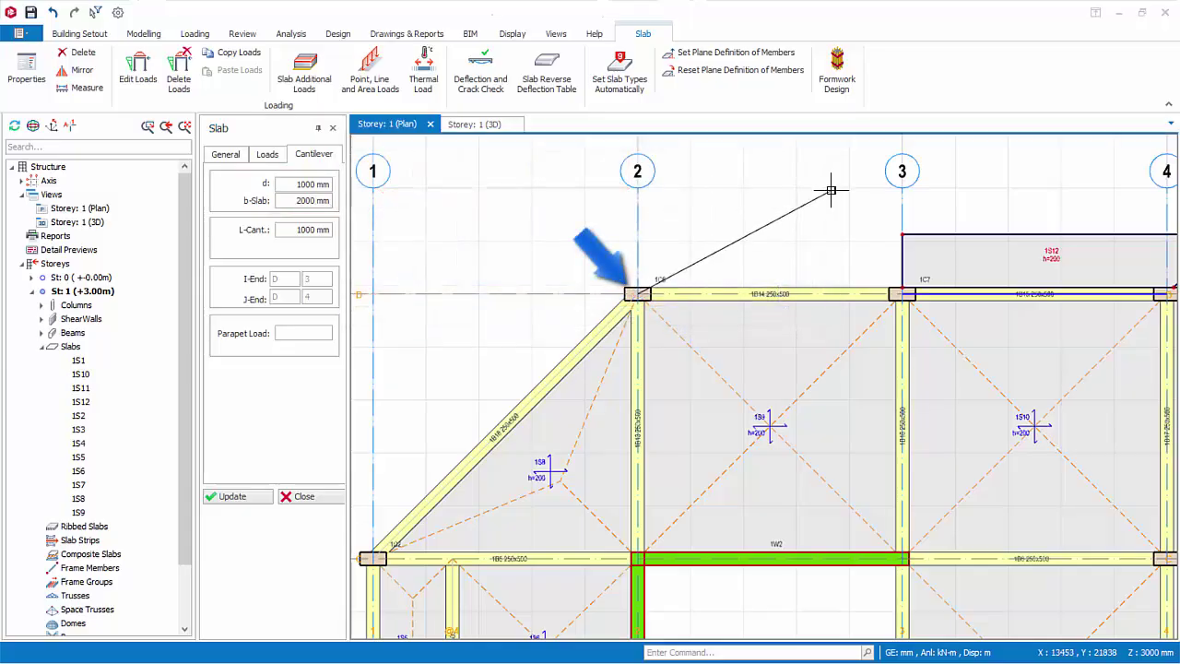
{"action": "left_click", "coordinate": [901, 294]}
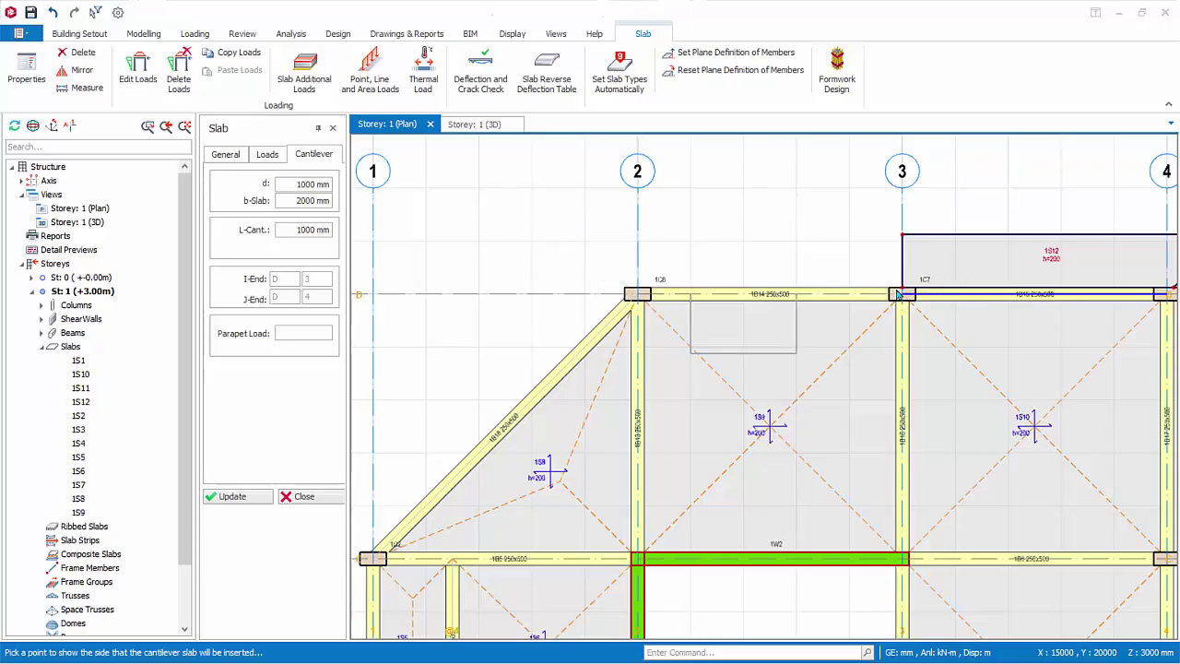
{"action": "left_click", "coordinate": [756, 217]}
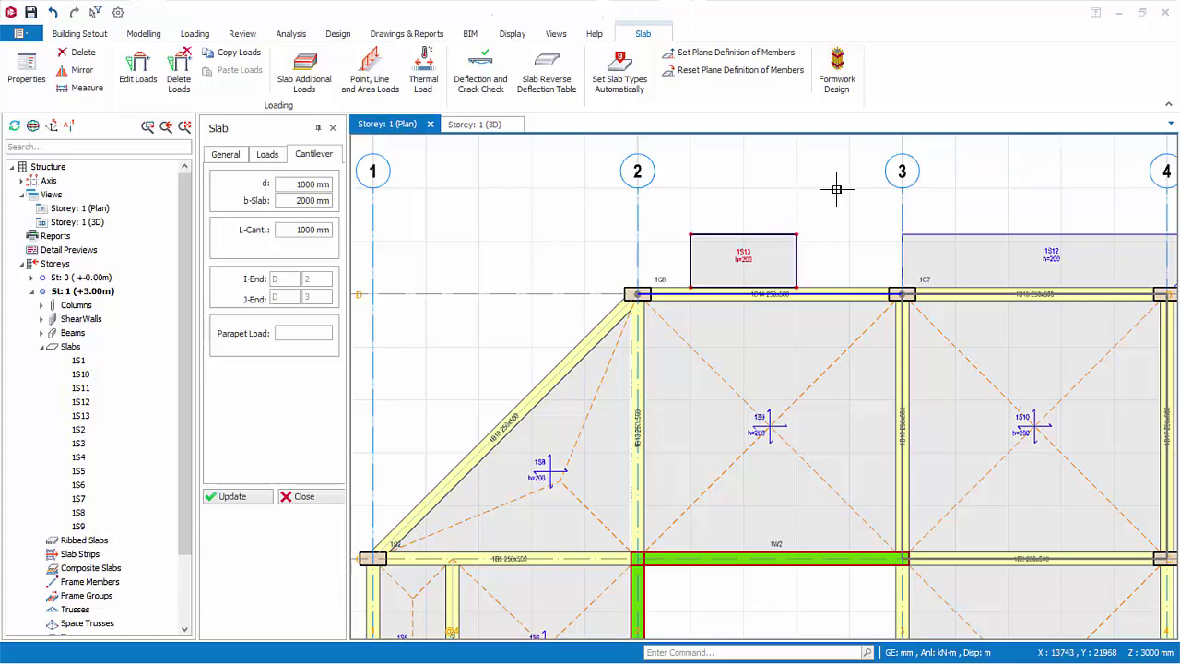
{"action": "left_click", "coordinate": [305, 496]}
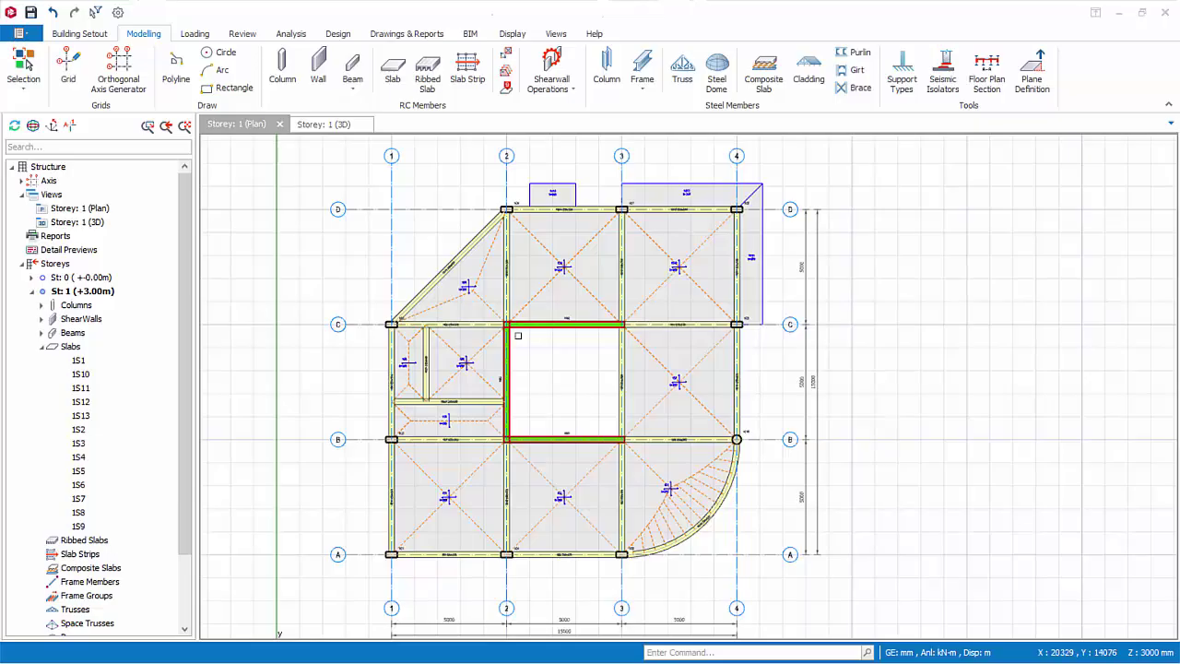
{"action": "scroll", "coordinate": [518, 336], "scroll_direction": "up", "scroll_amount": 5}
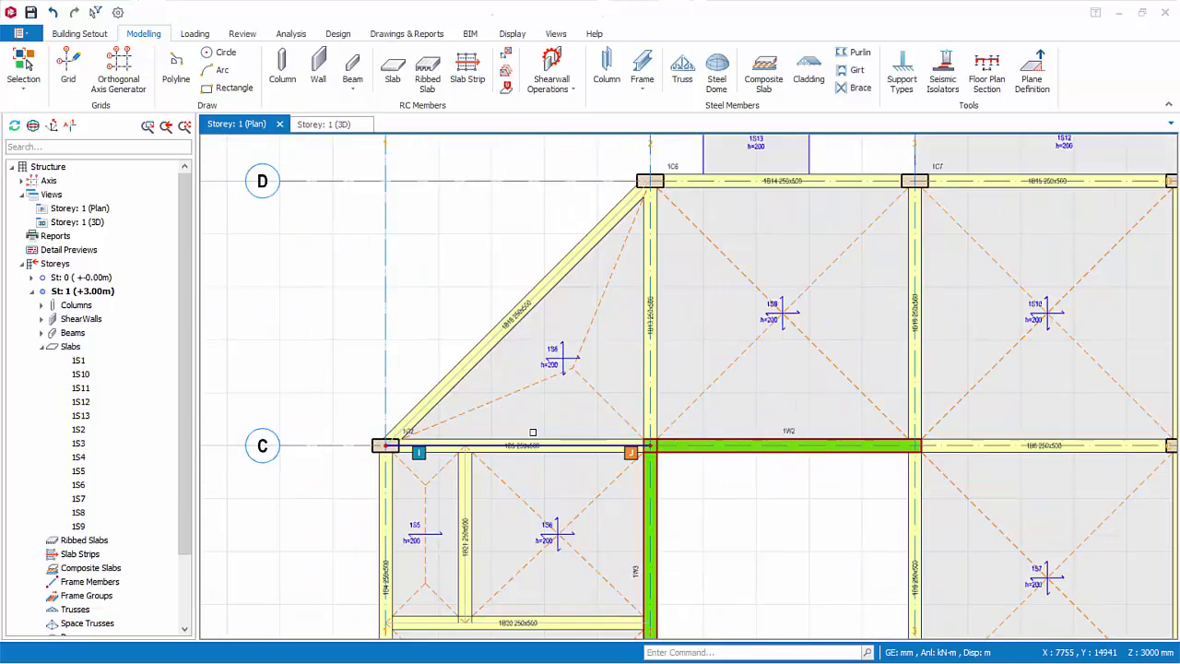
{"action": "middle_click_drag", "start_coordinate": [561, 408], "coordinate": [486, 472]}
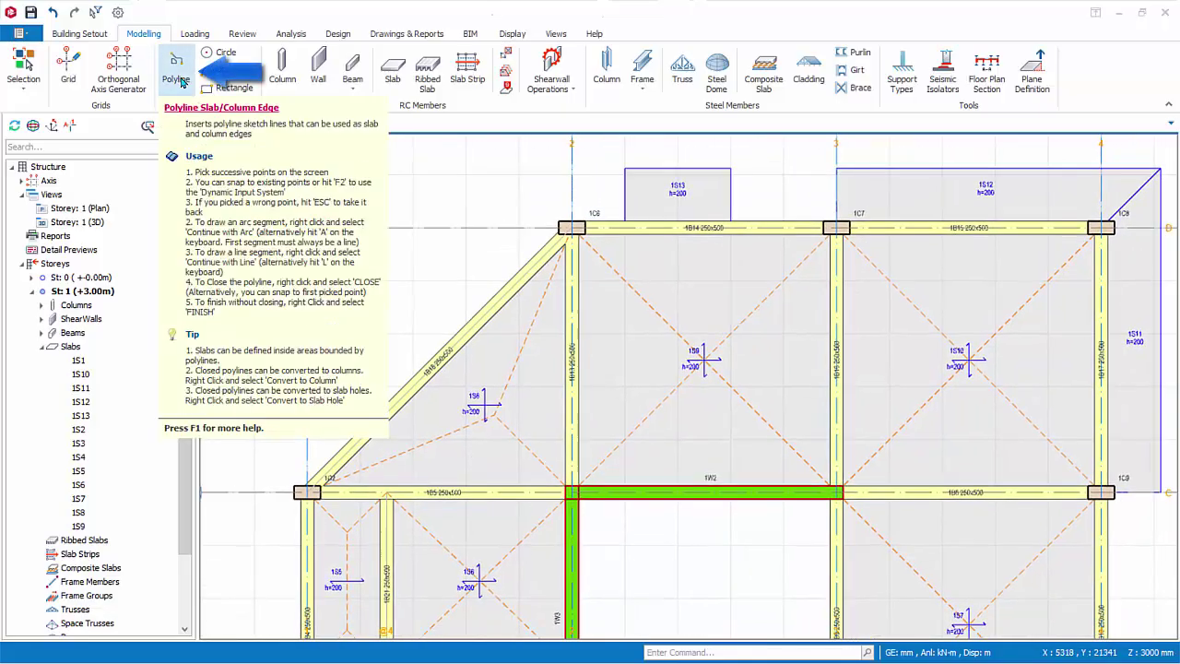
- Start a polyline at column C/1 with a straight segment followed by an arc segment
{"action": "left_click", "coordinate": [181, 81]}
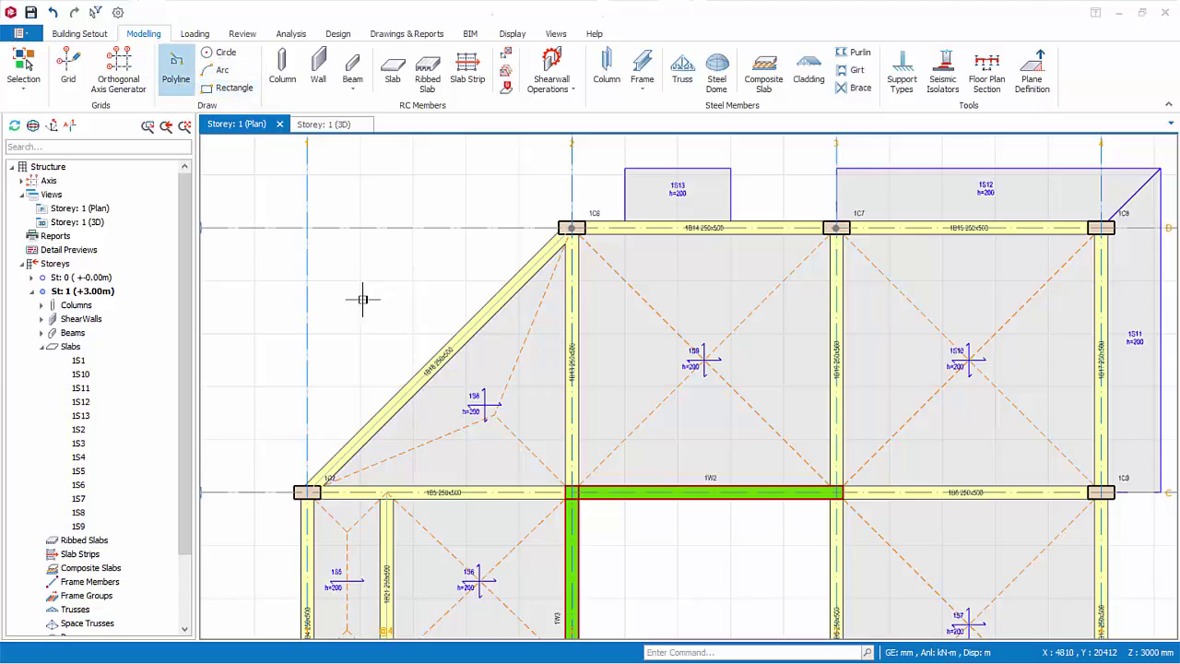
{"action": "left_click", "coordinate": [307, 490]}
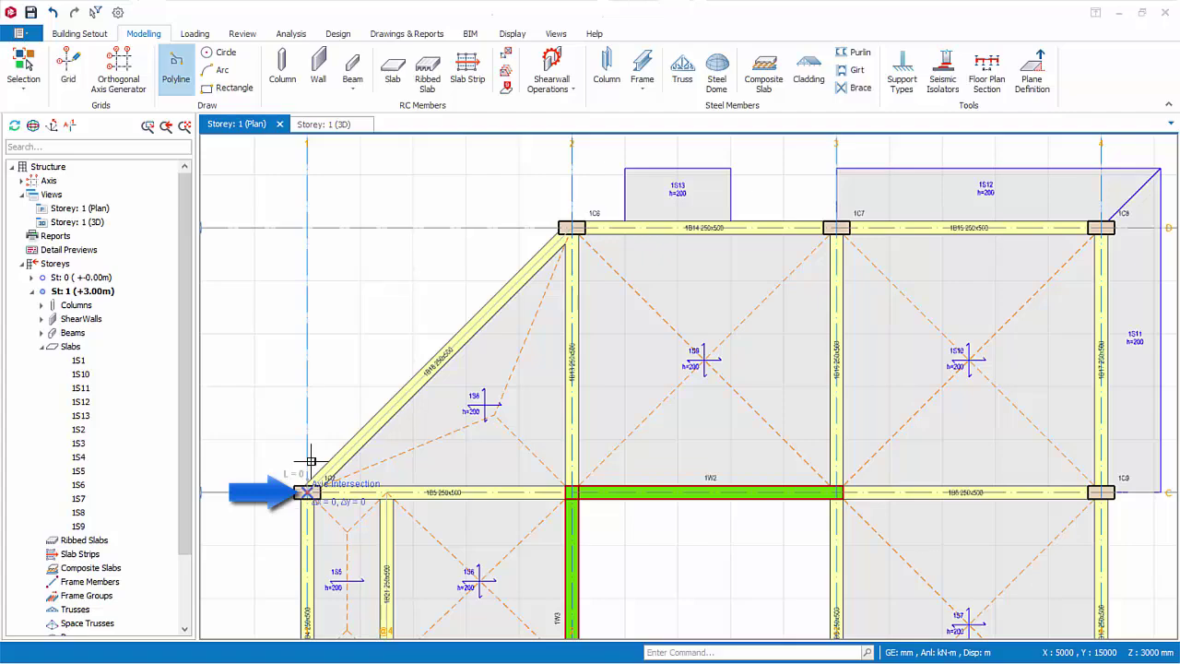
{"action": "left_click", "coordinate": [345, 369]}
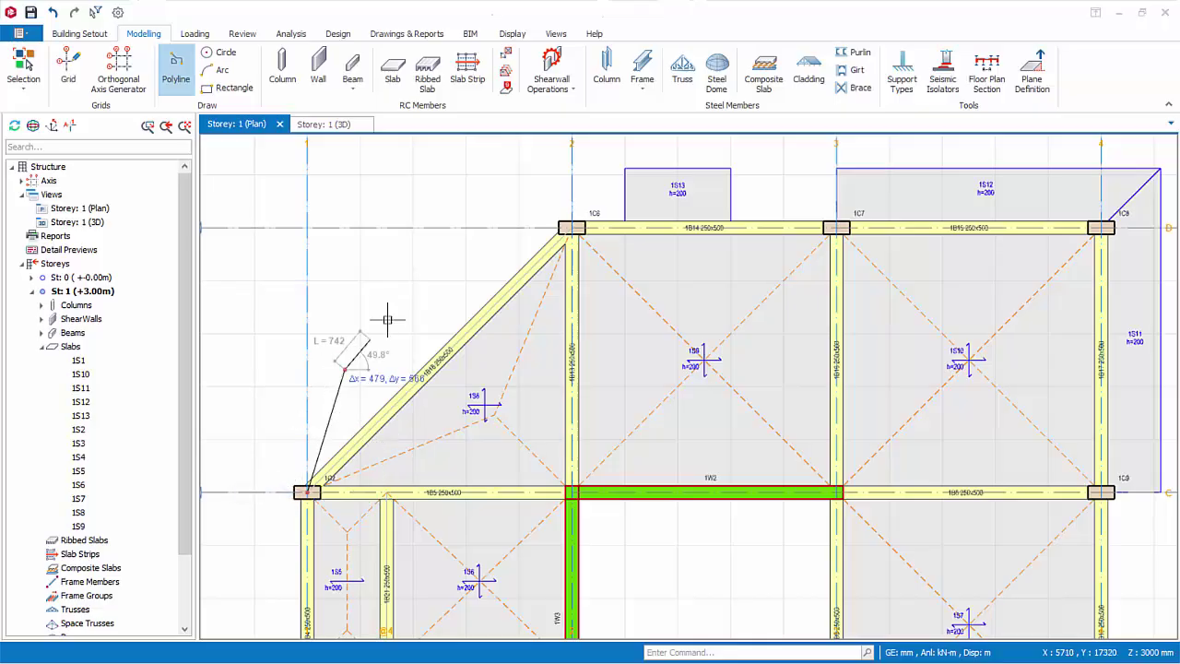
{"action": "key", "text": "a"}
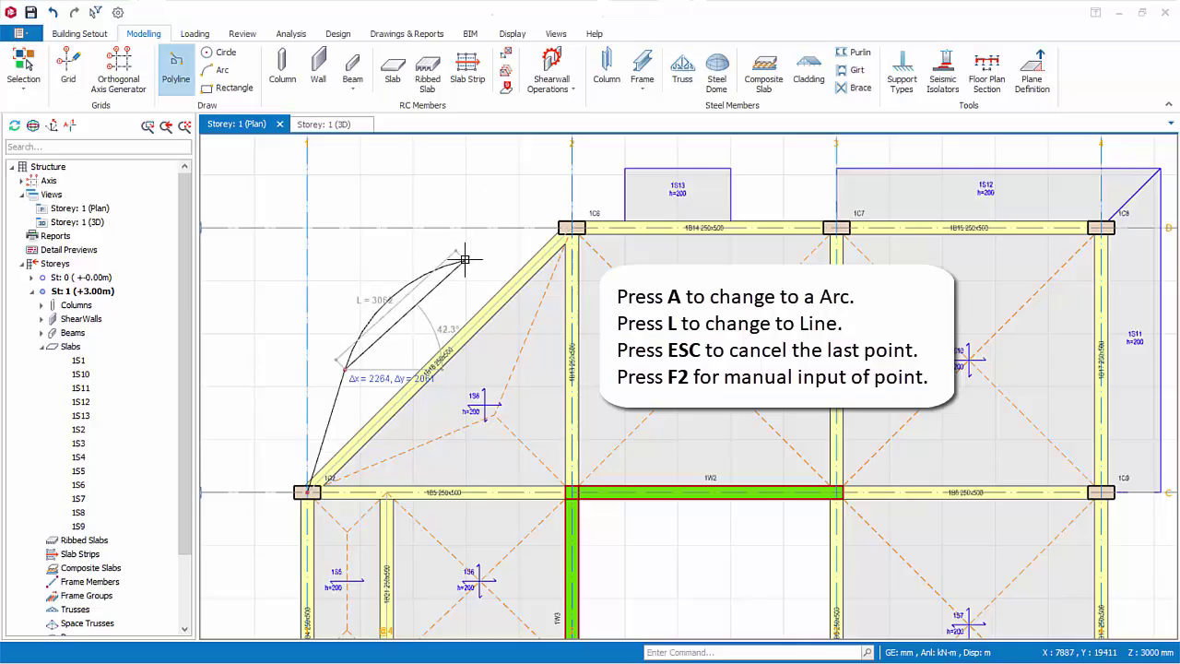
{"action": "left_click", "coordinate": [446, 264]}
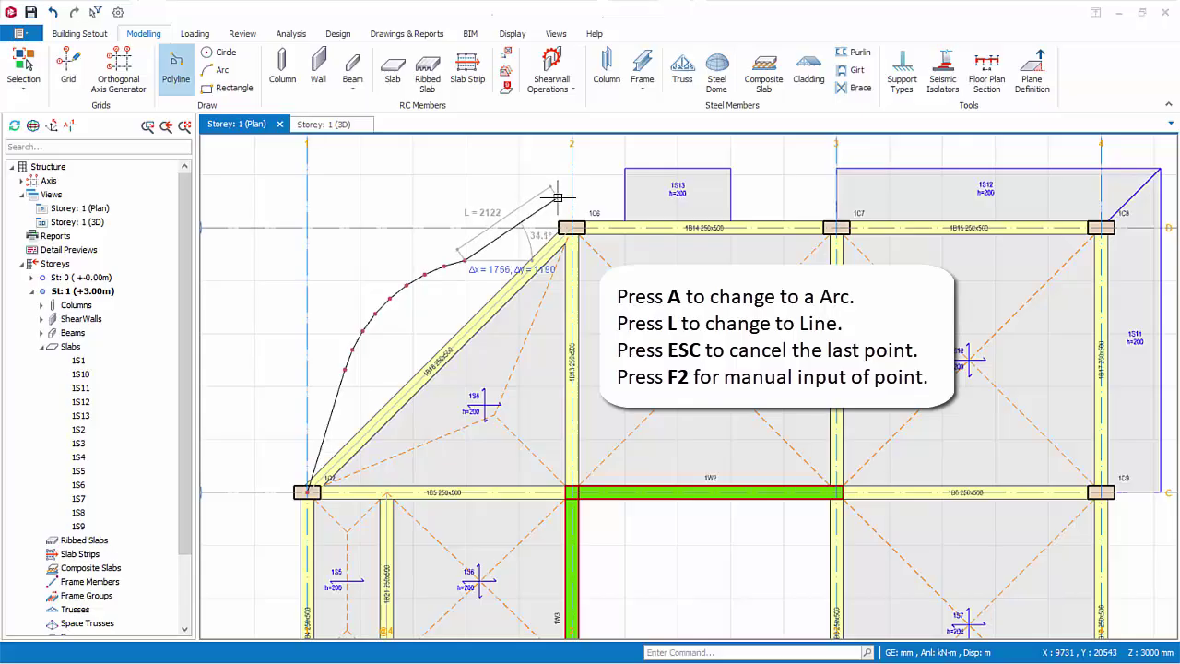
- Redo the arc segment, end the curve at column 1C6, and finish the polyline
{"action": "key", "text": "Escape"}
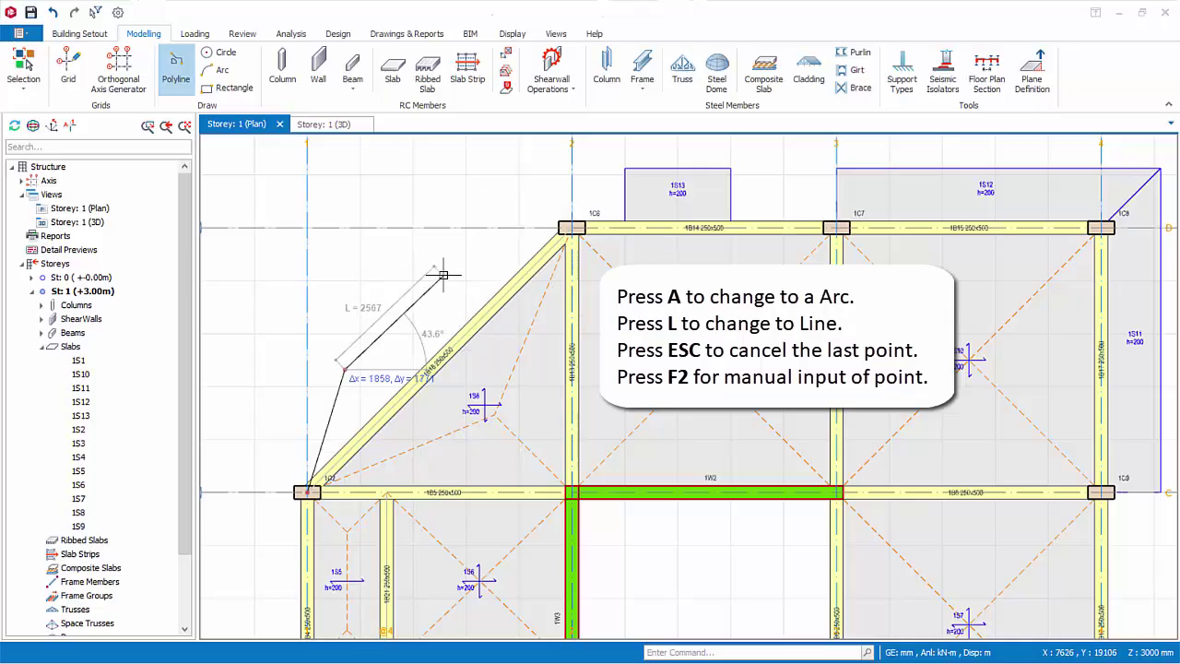
{"action": "key", "text": "a"}
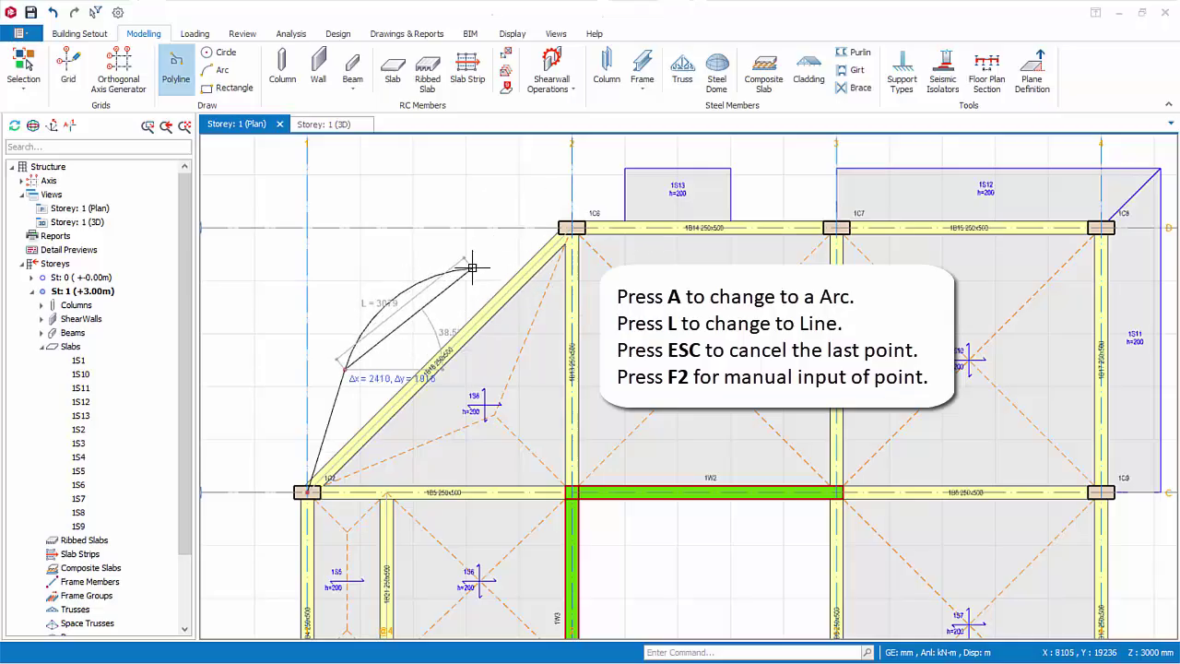
{"action": "left_click", "coordinate": [468, 269]}
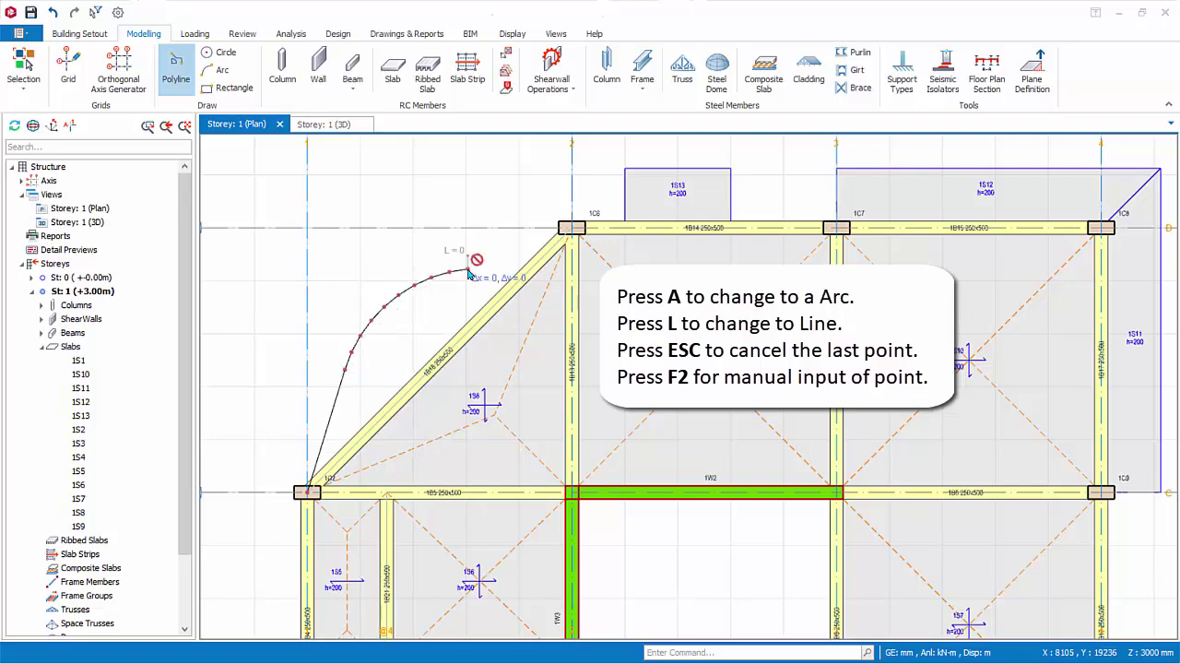
{"action": "scroll", "coordinate": [565, 231], "scroll_direction": "up", "scroll_amount": 4}
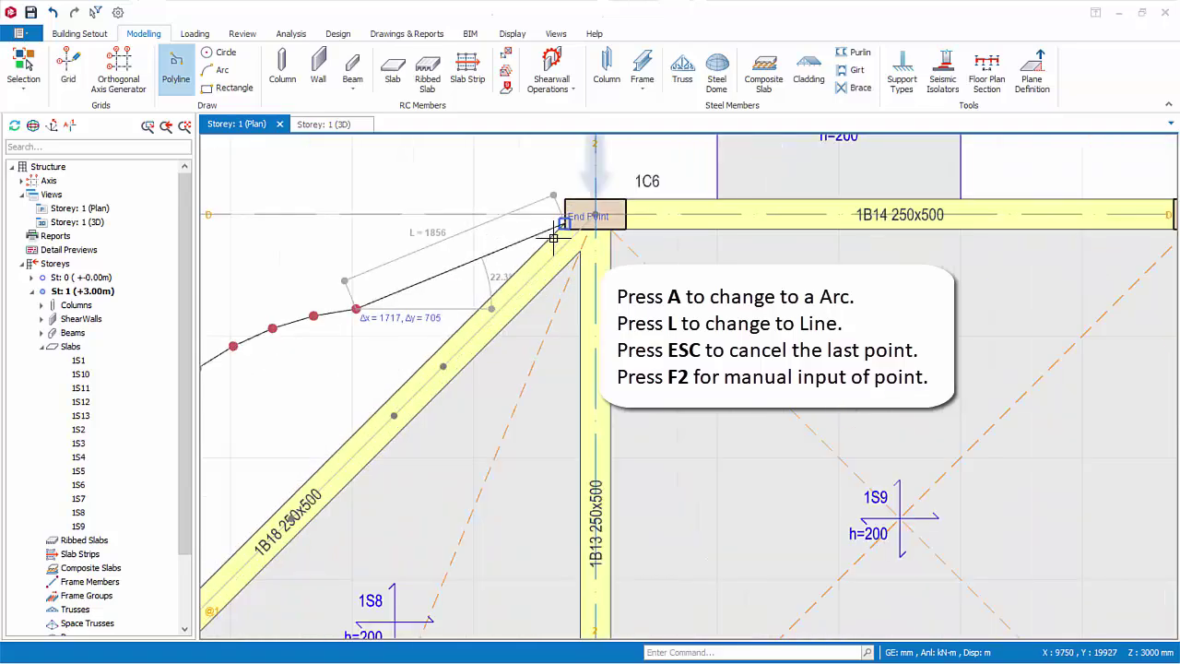
{"action": "left_click", "coordinate": [594, 214]}
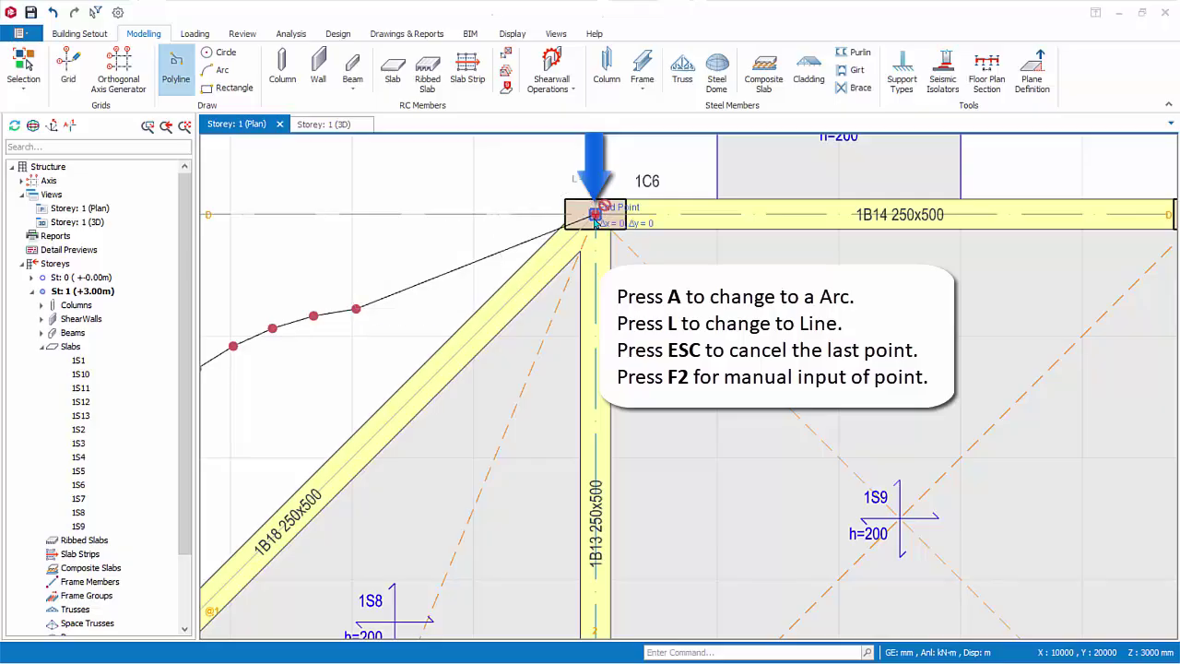
{"action": "right_click", "coordinate": [512, 175]}
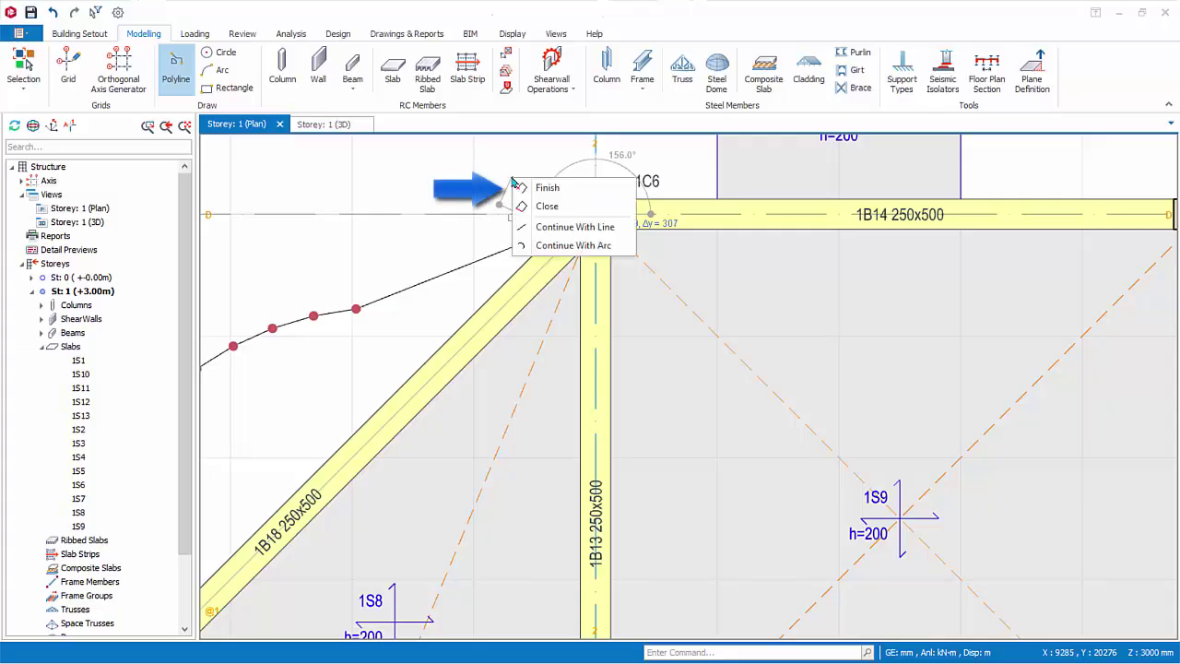
{"action": "left_click", "coordinate": [544, 186]}
{"action": "scroll", "coordinate": [443, 366], "scroll_direction": "down", "scroll_amount": 2}
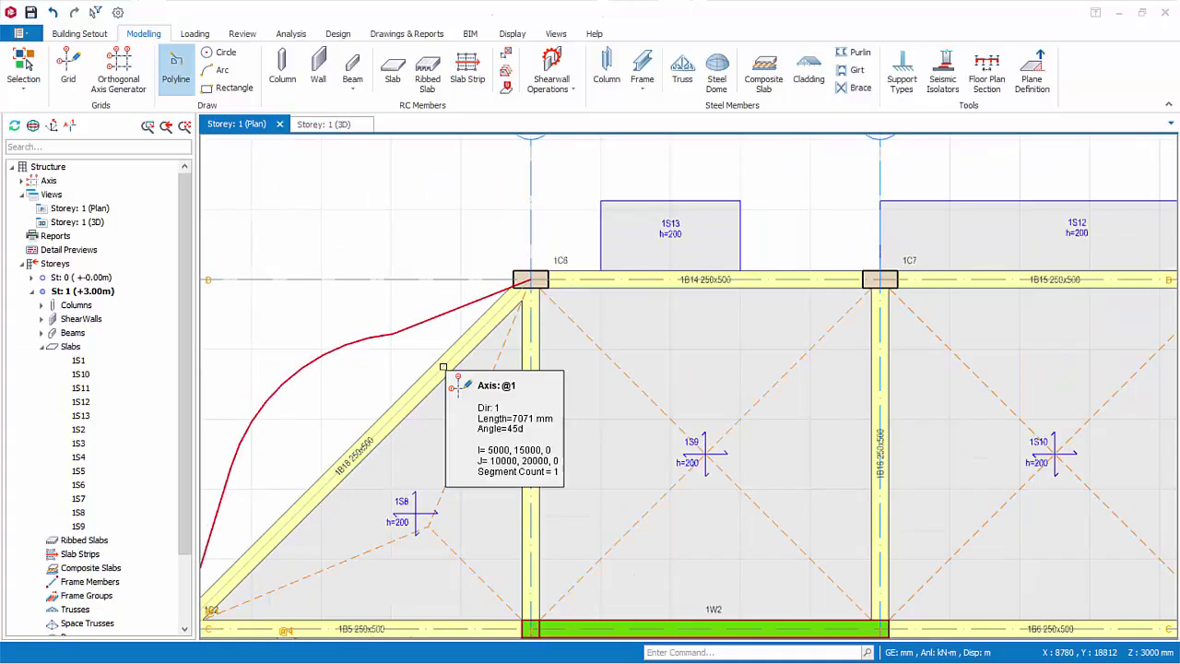
{"action": "scroll", "coordinate": [443, 366], "scroll_direction": "down", "scroll_amount": 1}
{"action": "middle_click_drag", "start_coordinate": [443, 366], "coordinate": [545, 294]}
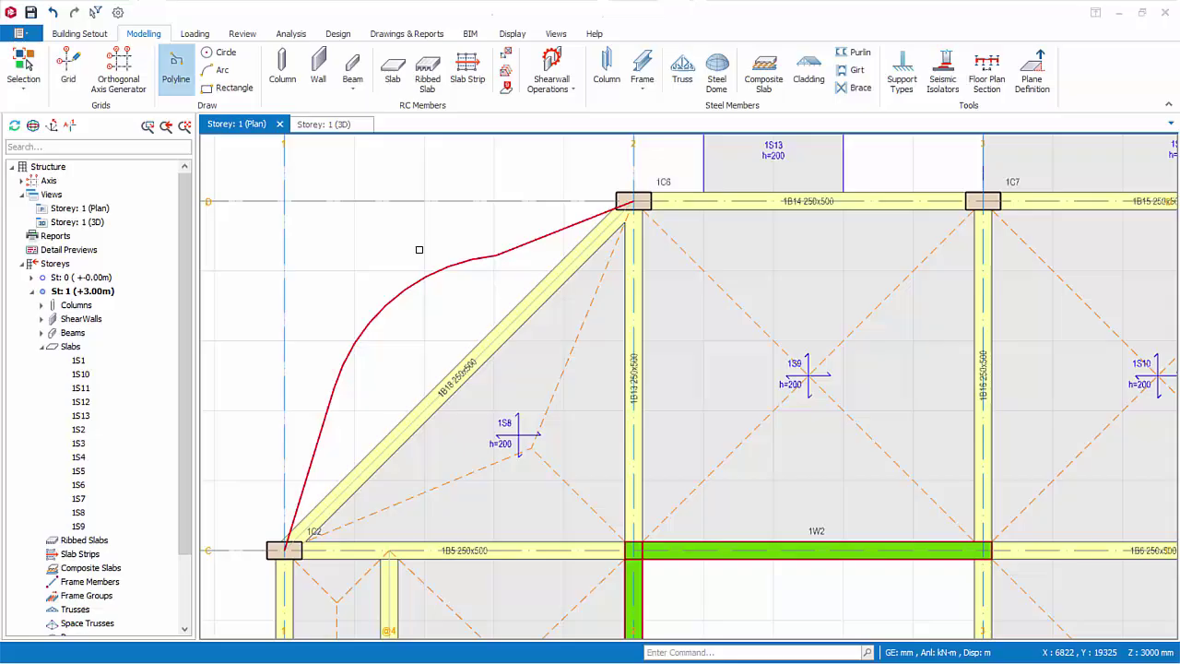
- Place slab 1S14, h = 200 mm, in the region between the curved polyline and beam 1B18
{"action": "left_click", "coordinate": [394, 71]}
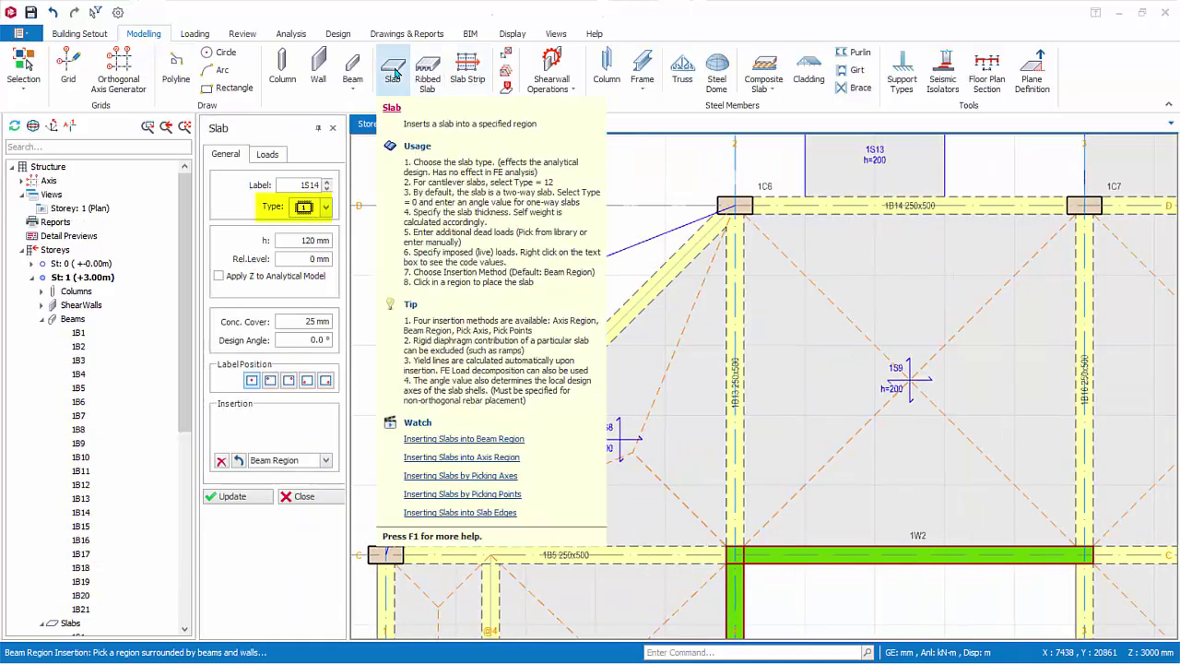
{"action": "left_click", "coordinate": [318, 241]}
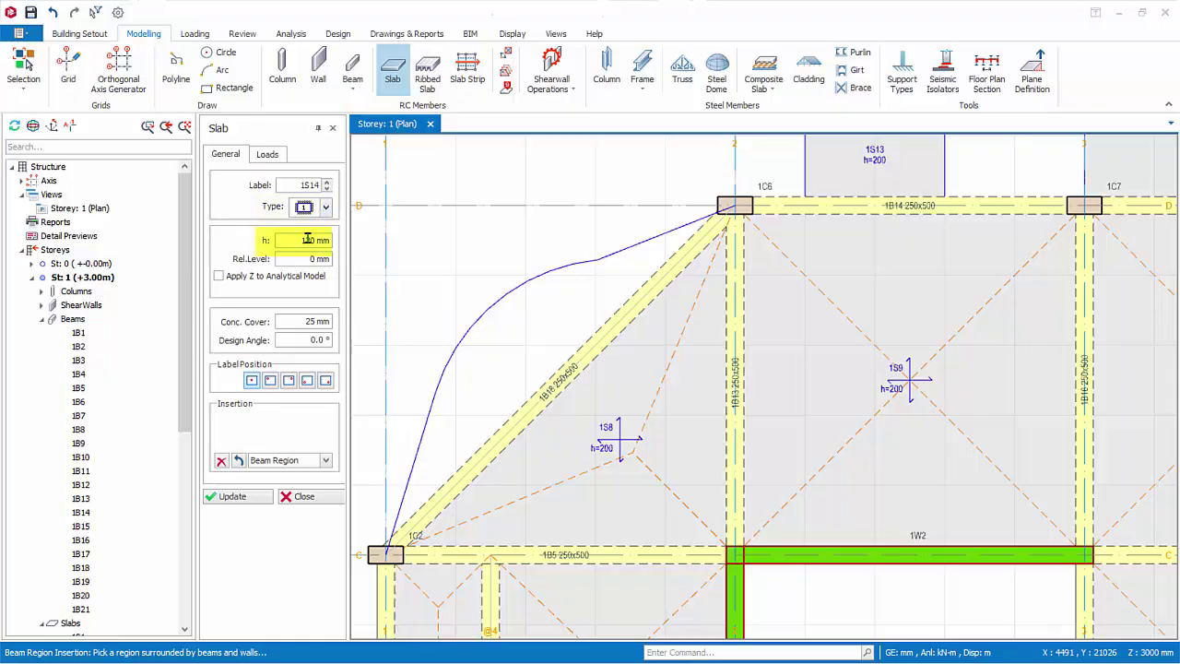
{"action": "type", "text": "20"}
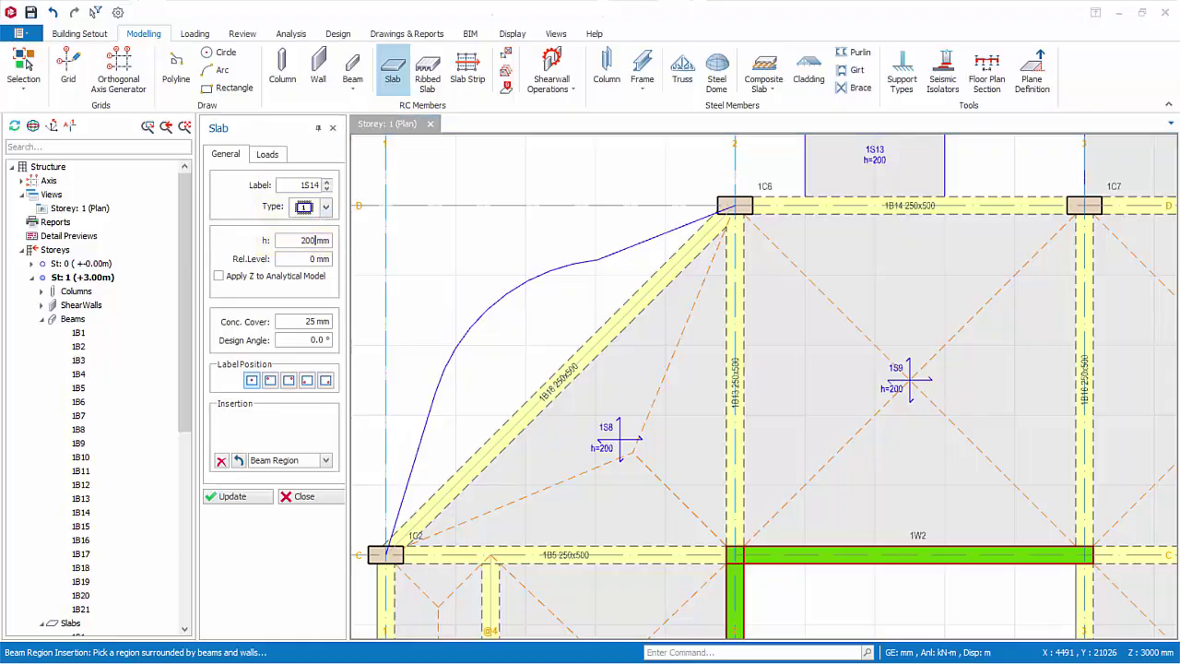
{"action": "left_click", "coordinate": [518, 351]}
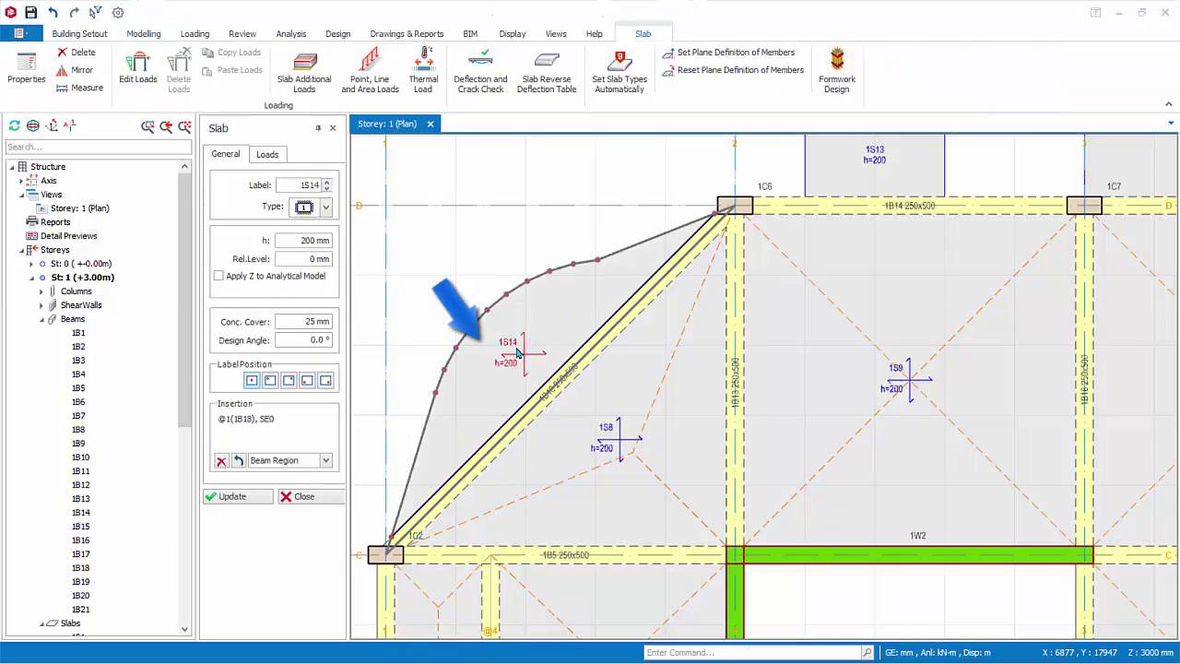
{"action": "left_click", "coordinate": [306, 499]}
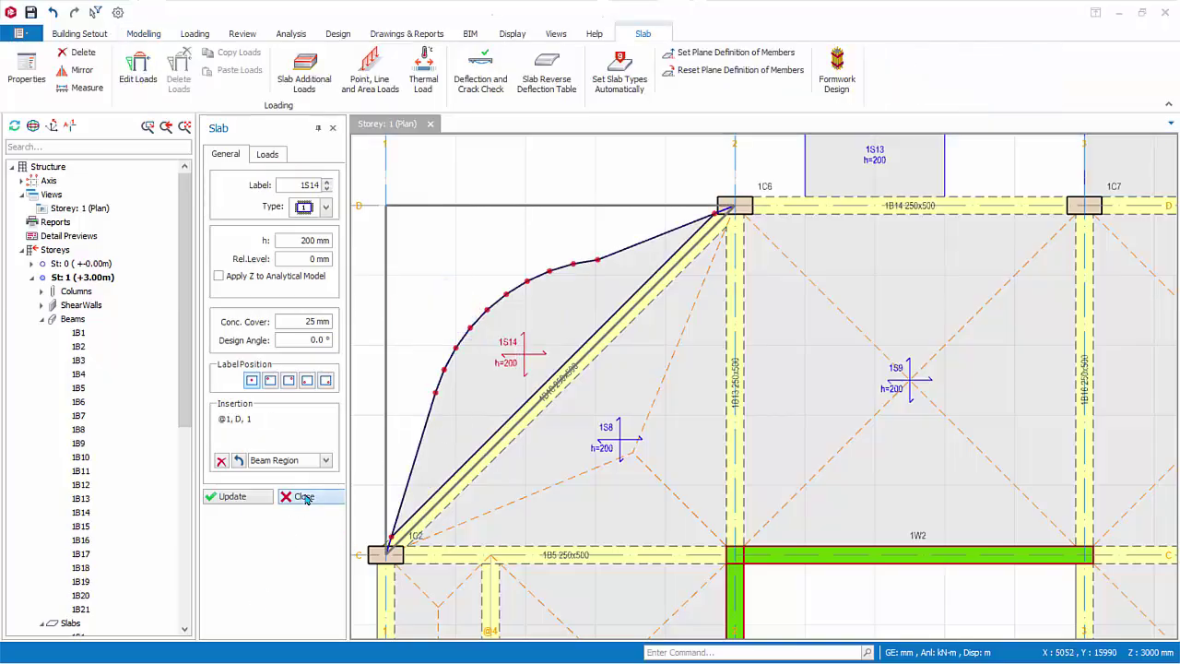
{"action": "left_click", "coordinate": [306, 499]}
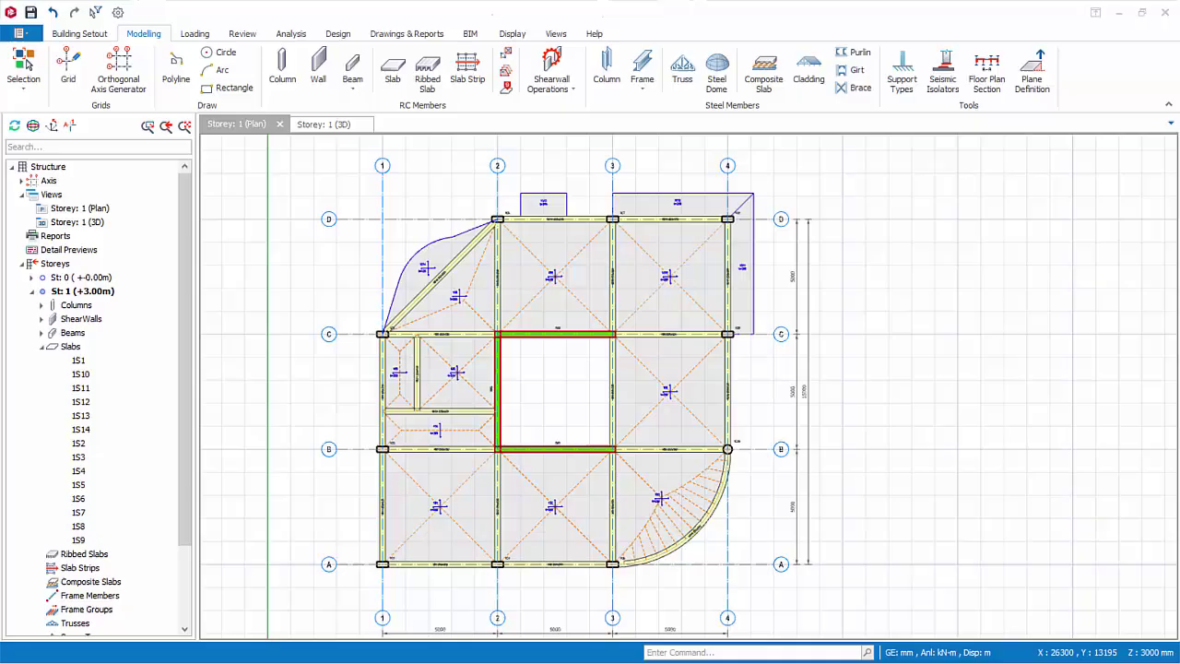
- Tile the plan and 3D windows vertically and frame slab 1S1 (grids A–B, 1–2) in the plan
{"action": "left_click", "coordinate": [561, 35]}
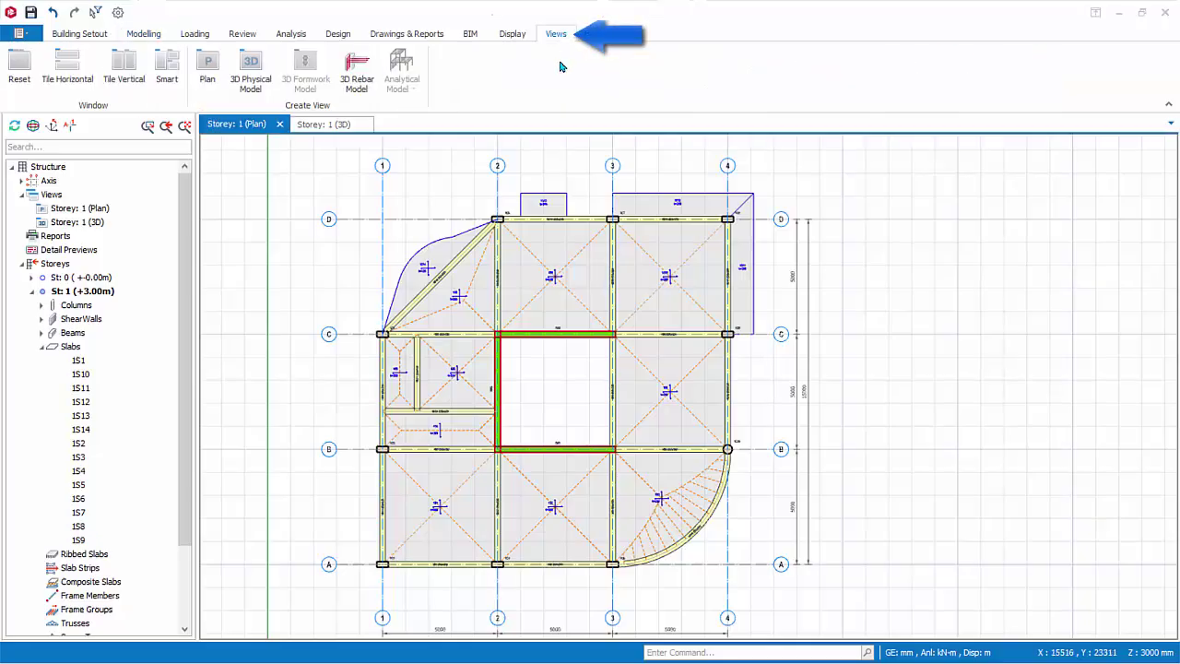
{"action": "left_click", "coordinate": [124, 67]}
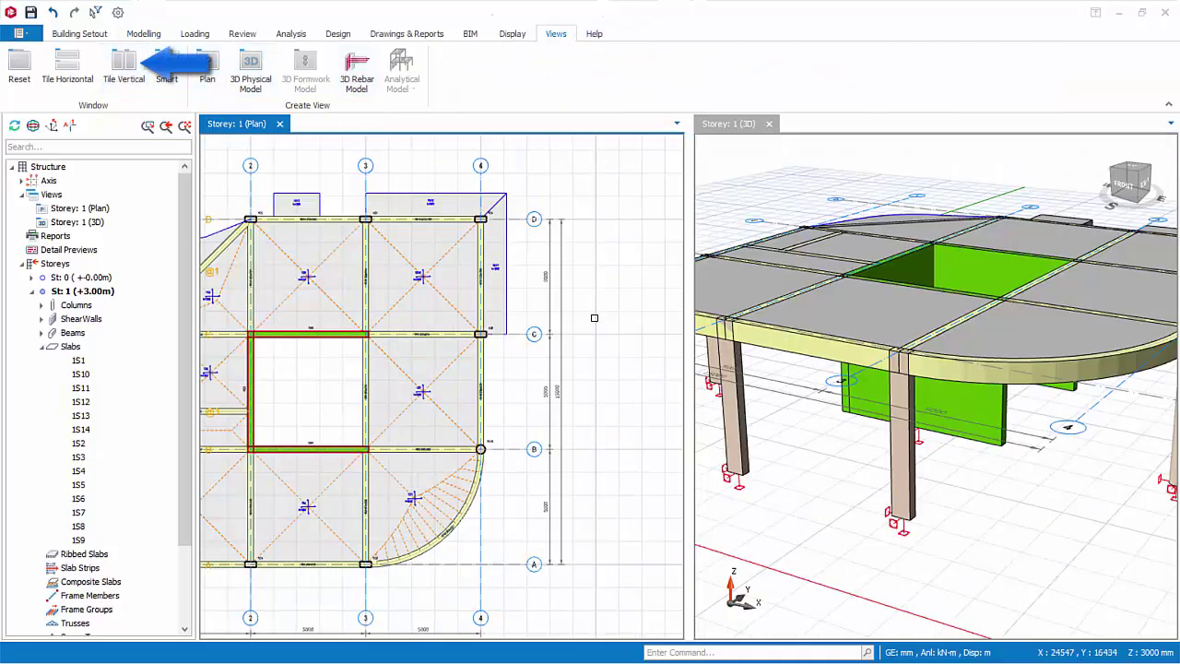
{"action": "middle_click_drag", "start_coordinate": [411, 438], "coordinate": [645, 373]}
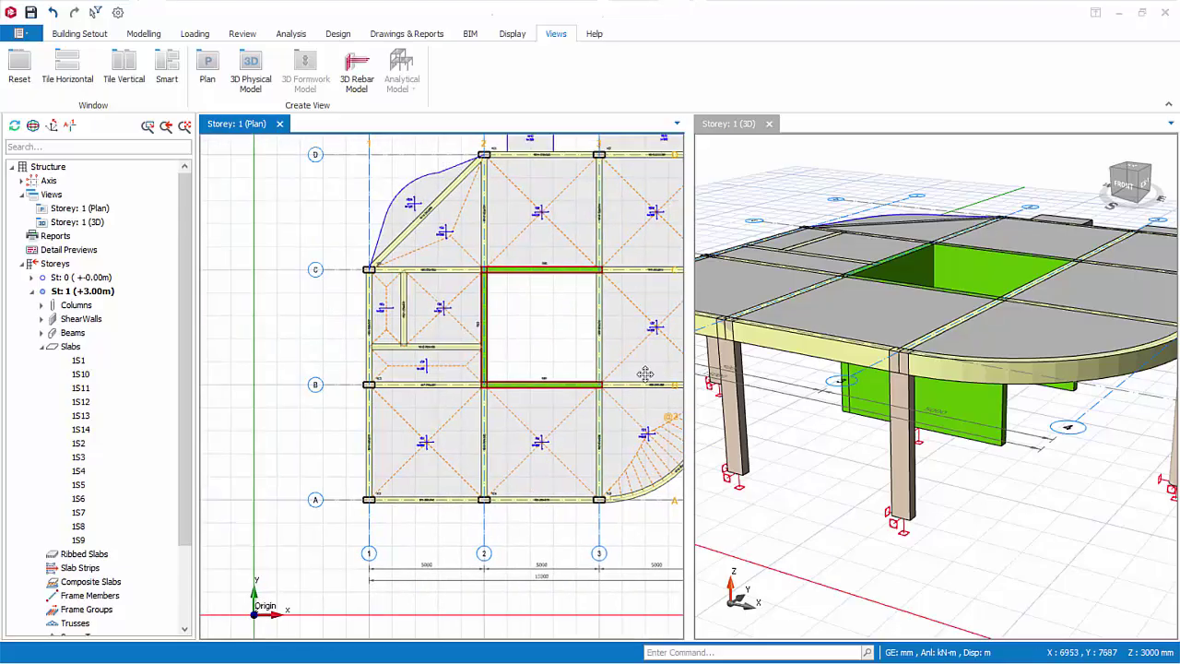
{"action": "scroll", "coordinate": [483, 440], "scroll_direction": "up", "scroll_amount": 5}
{"action": "scroll", "coordinate": [547, 422], "scroll_direction": "down", "scroll_amount": 2}
{"action": "middle_click_drag", "start_coordinate": [548, 421], "coordinate": [504, 417]}
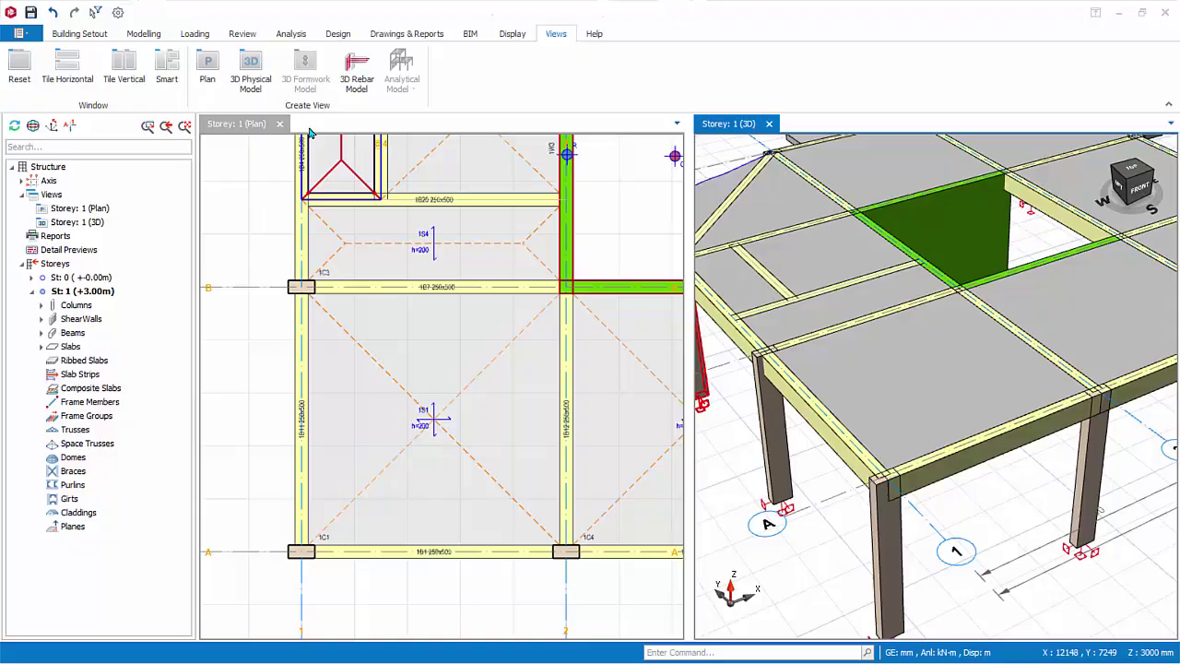
{"action": "left_click", "coordinate": [145, 35]}
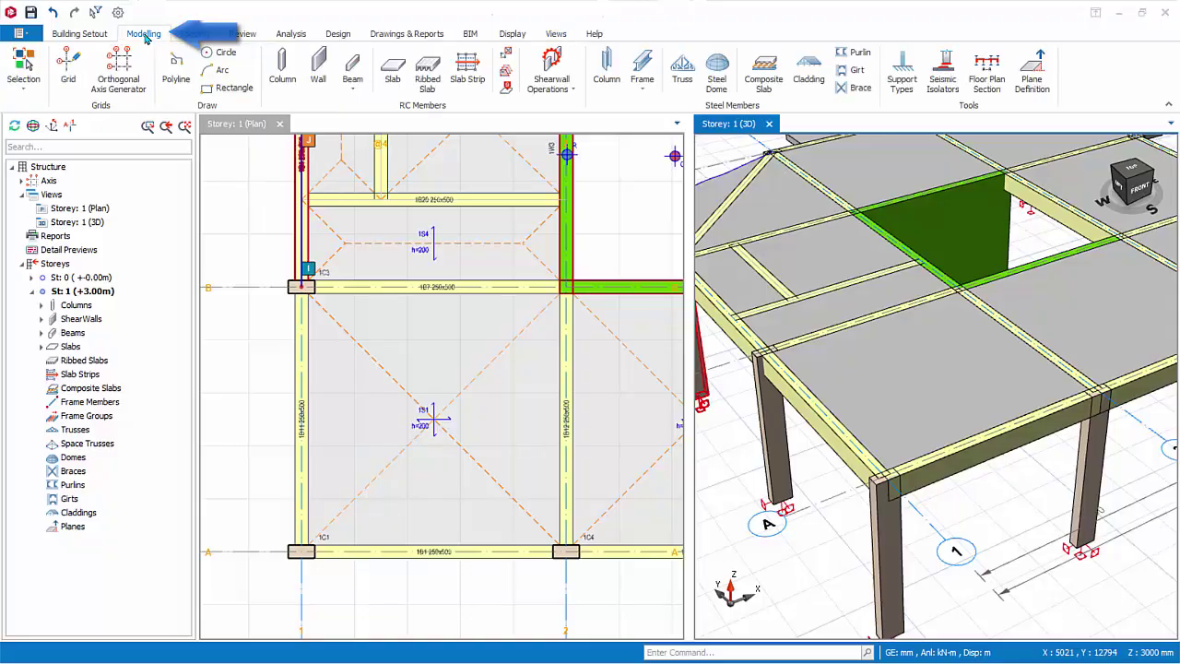
- Place a 1000 × 500 mm rectangular opening in slab 1S1 at offset 1000,1000 from intersection A/1
{"action": "left_click", "coordinate": [508, 54]}
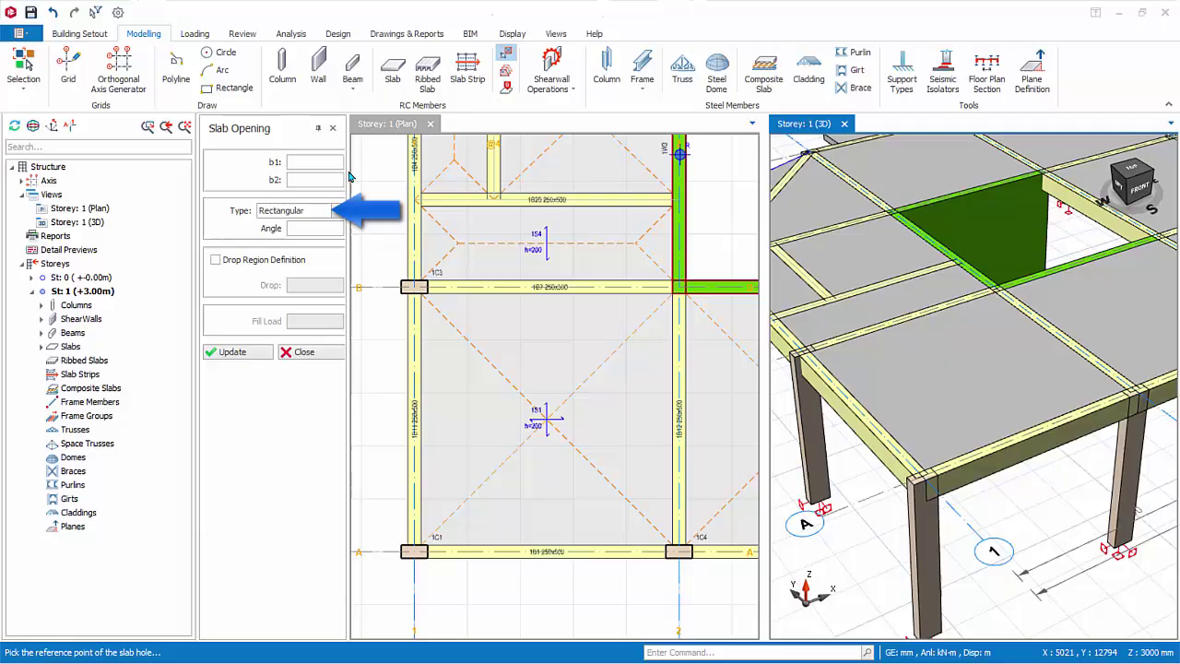
{"action": "left_click", "coordinate": [318, 160]}
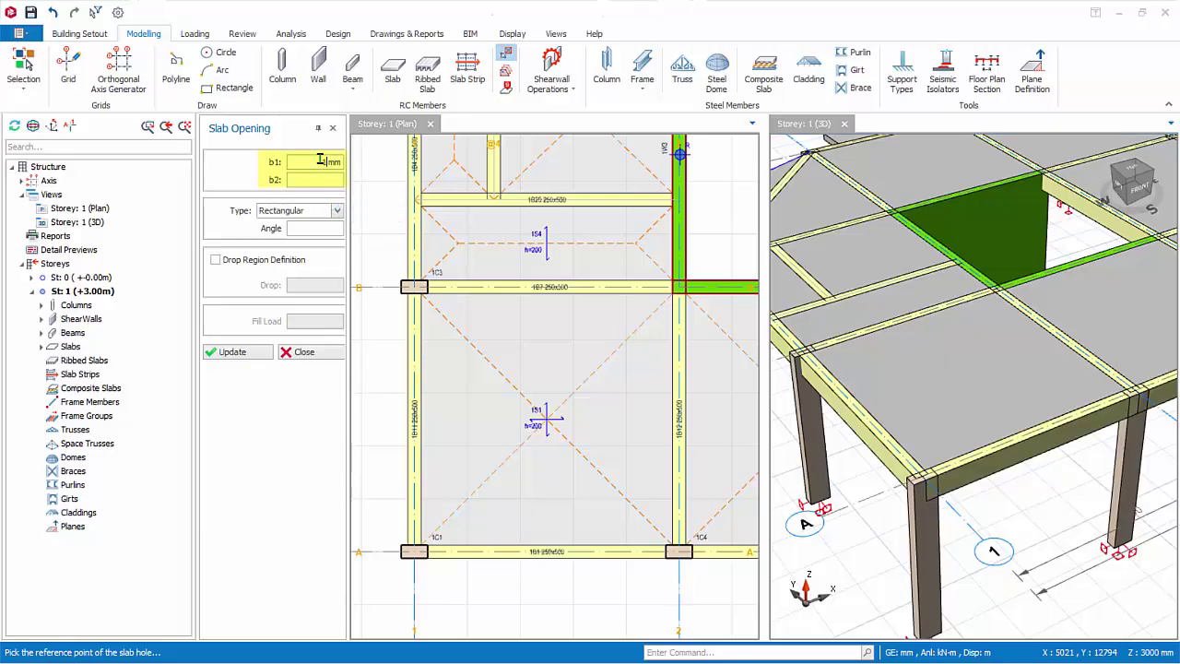
{"action": "type", "text": "1000 "}
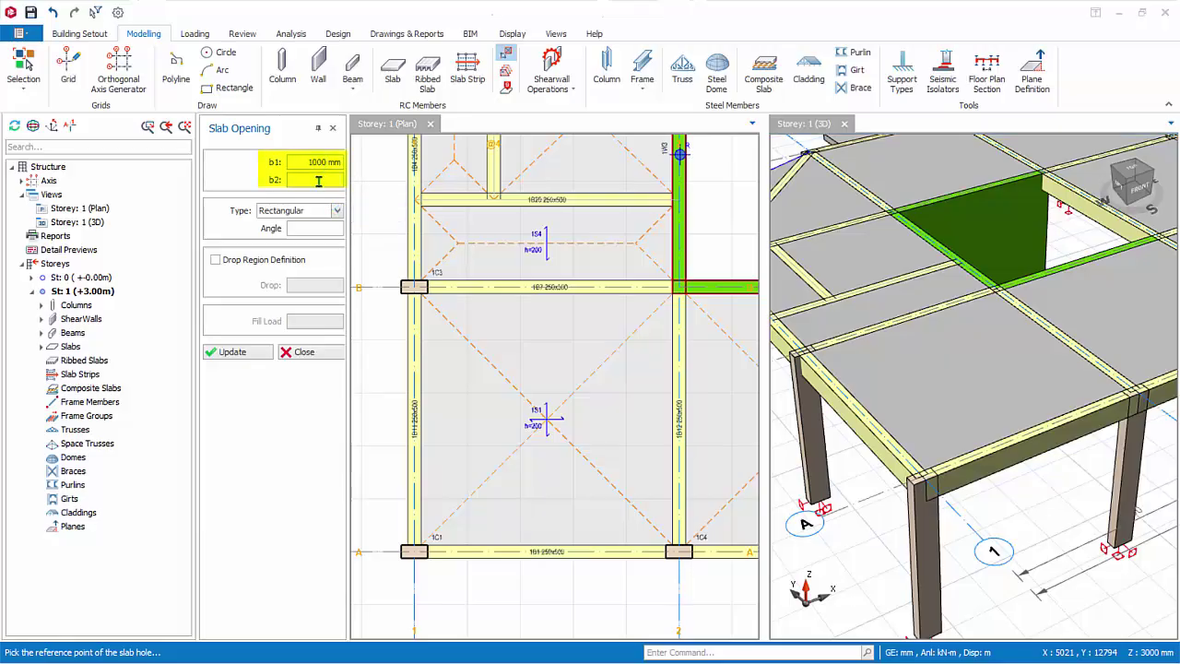
{"action": "type", "text": "500"}
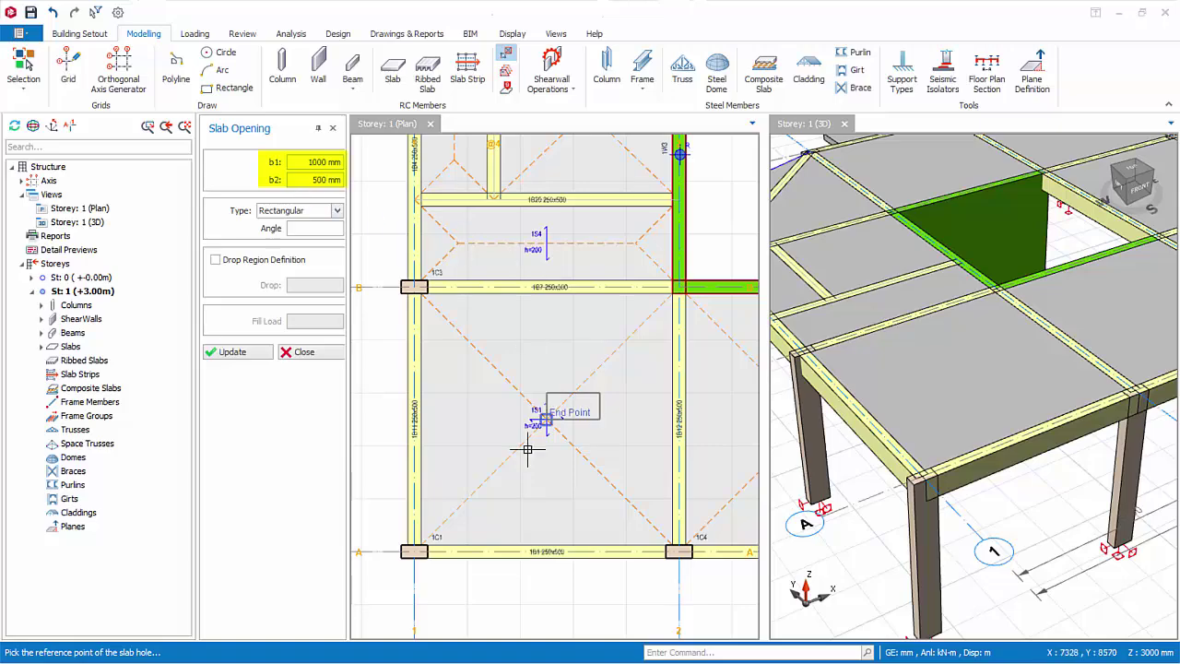
{"action": "left_click", "coordinate": [412, 551]}
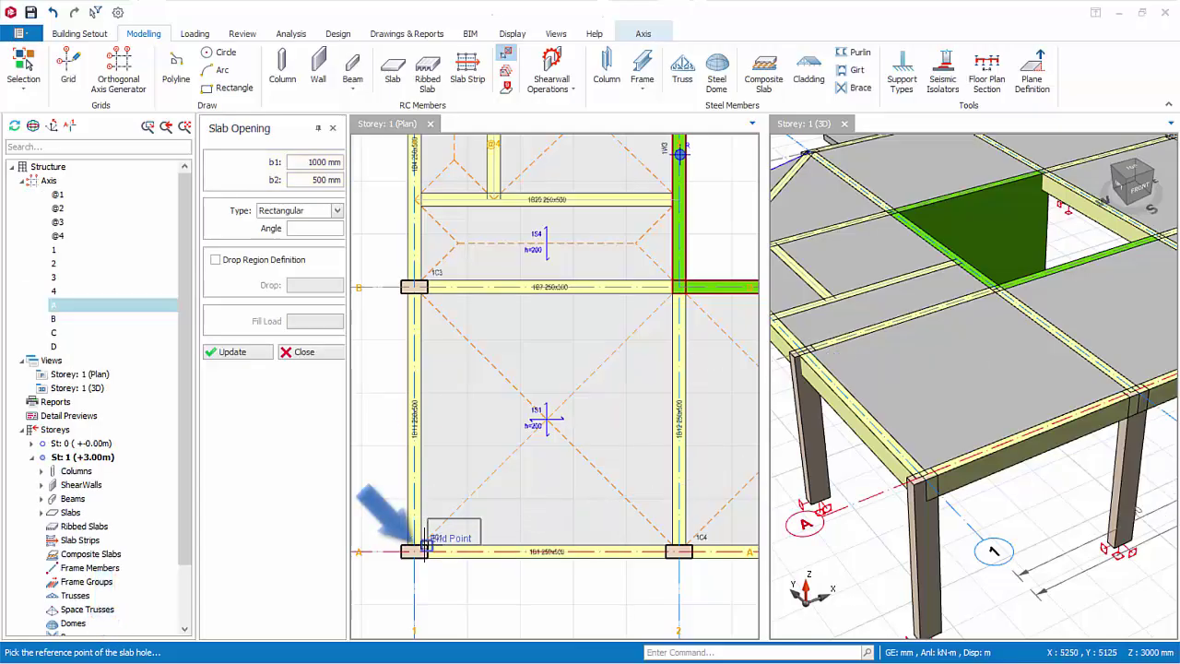
{"action": "left_click", "coordinate": [415, 549]}
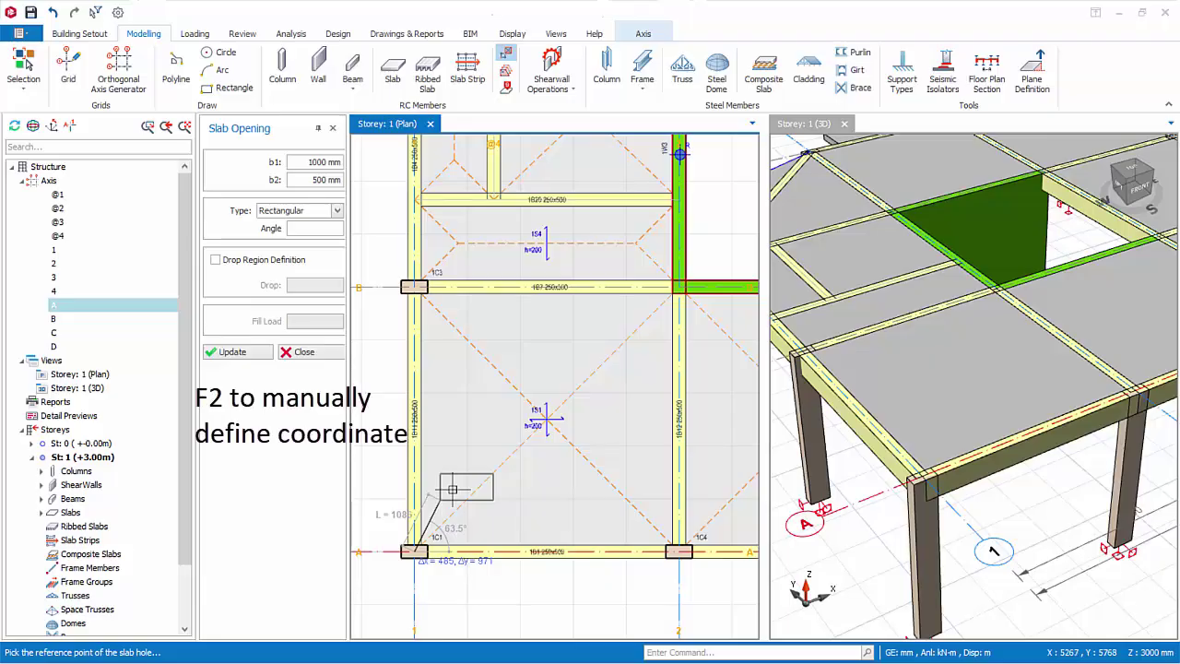
{"action": "key", "text": "F2"}
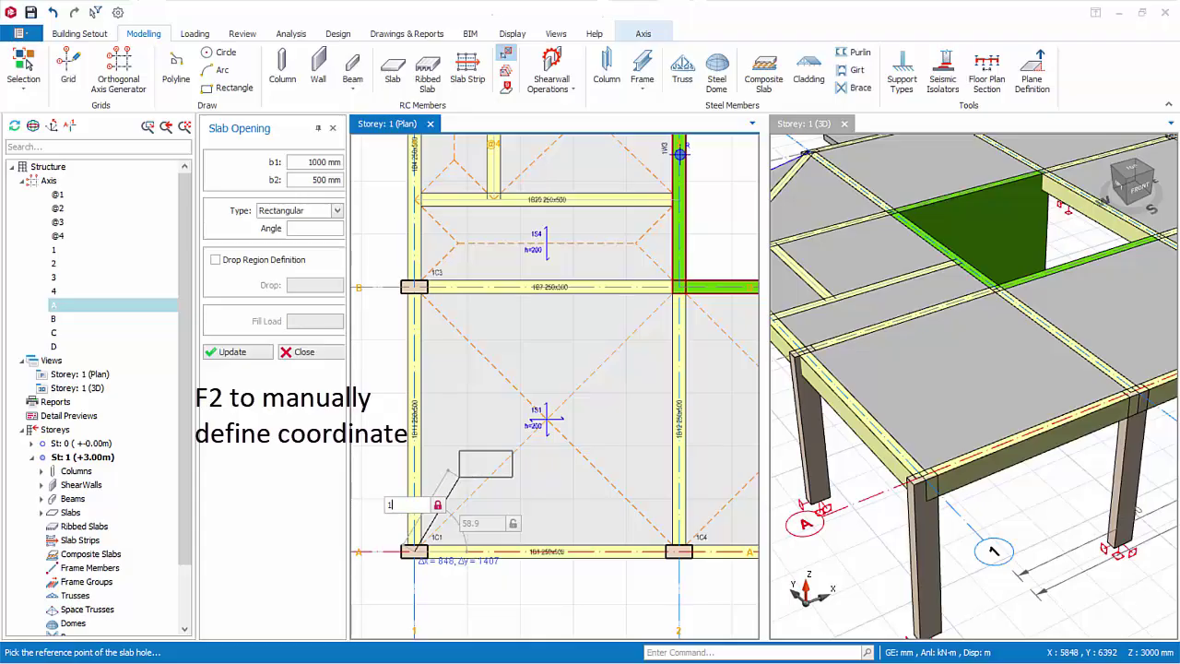
{"action": "type", "text": "1000"}
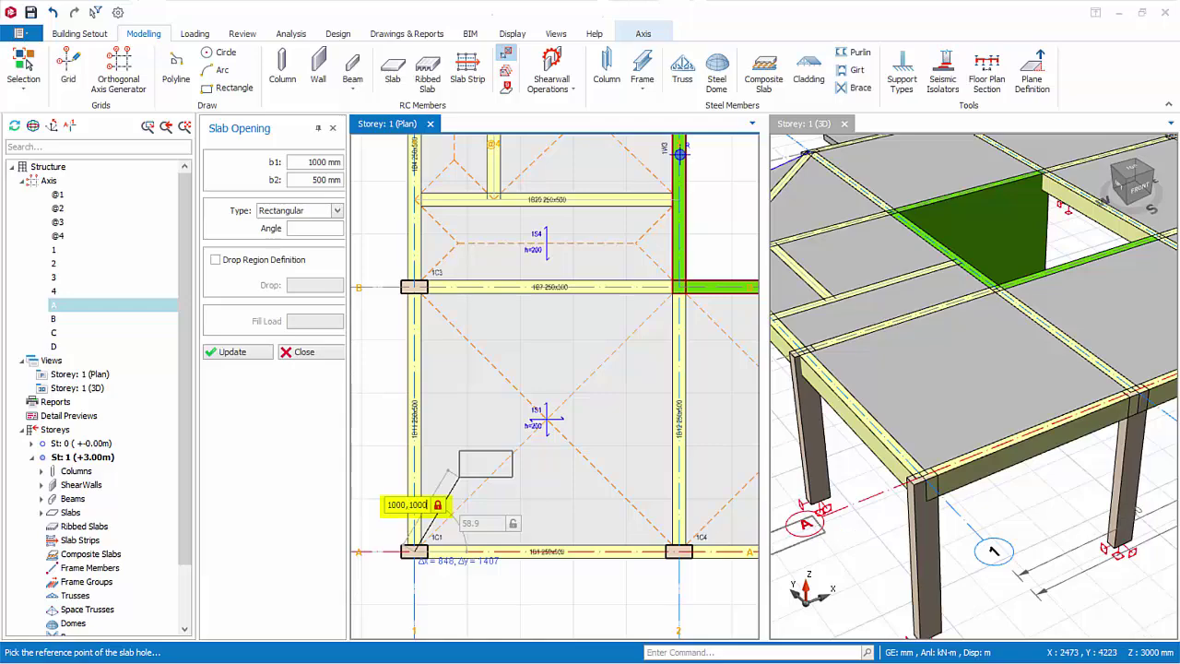
{"action": "type", "text": ",1000"}
{"action": "key", "text": "Return"}
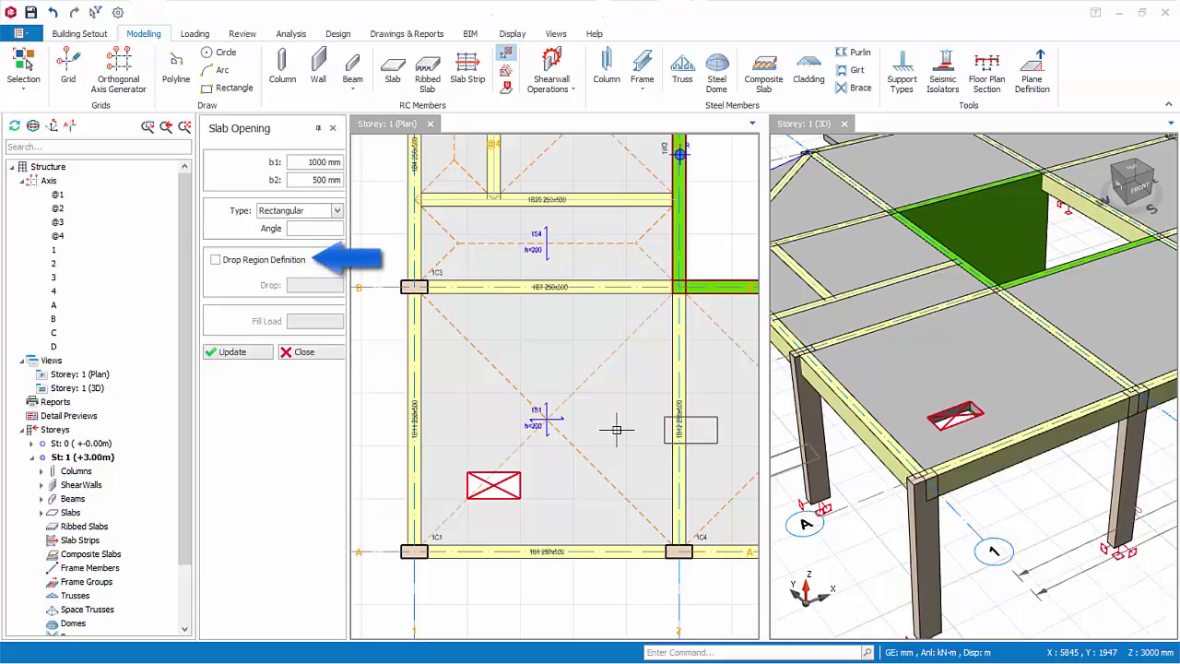
- Place a 1000 × 500 mm drop region, Drop -50 mm, in slab 1S1 above the rectangular opening
{"action": "left_click", "coordinate": [217, 261]}
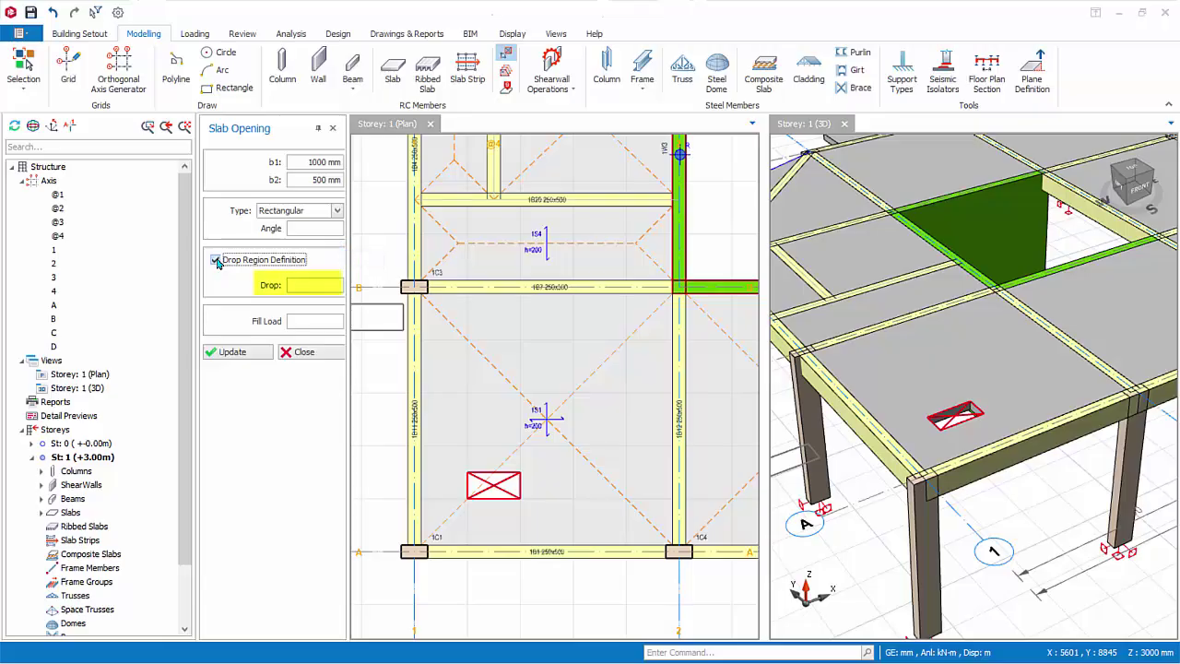
{"action": "left_click", "coordinate": [323, 285]}
{"action": "type", "text": "-50"}
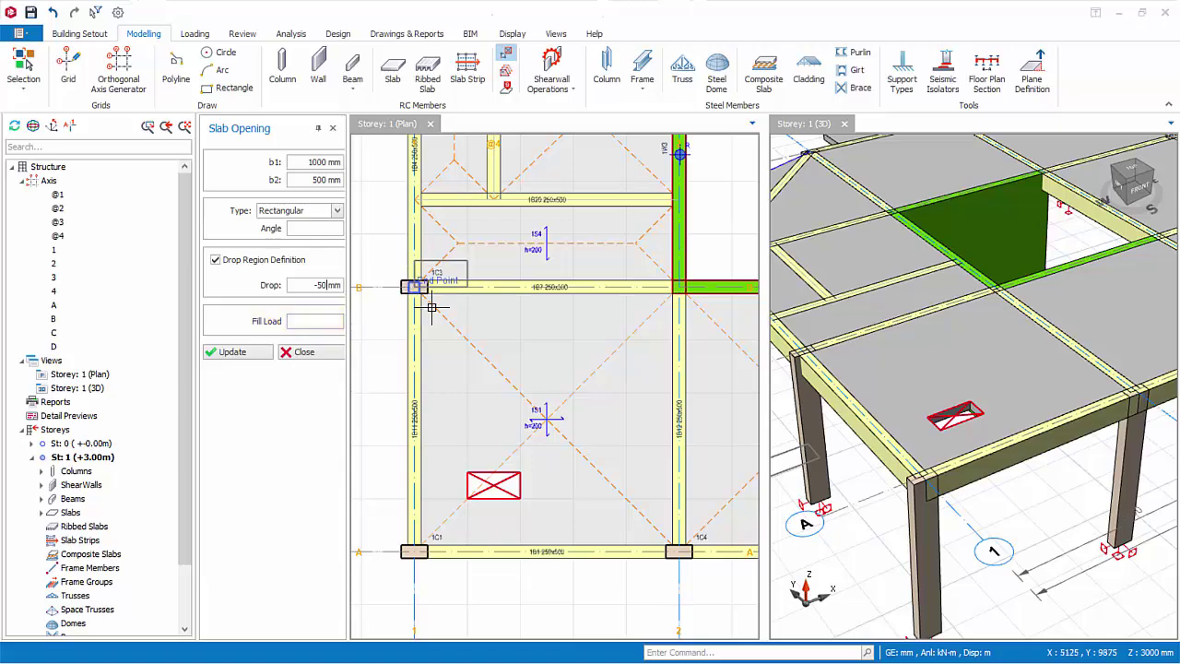
{"action": "left_click", "coordinate": [415, 550]}
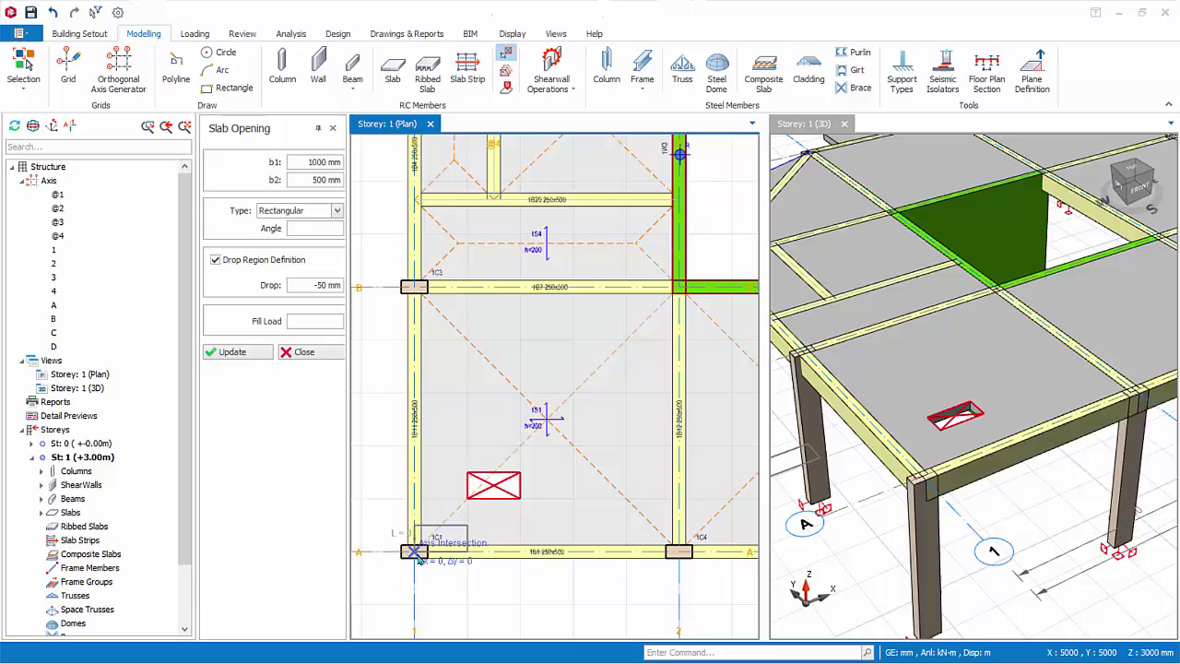
{"action": "left_click", "coordinate": [468, 391]}
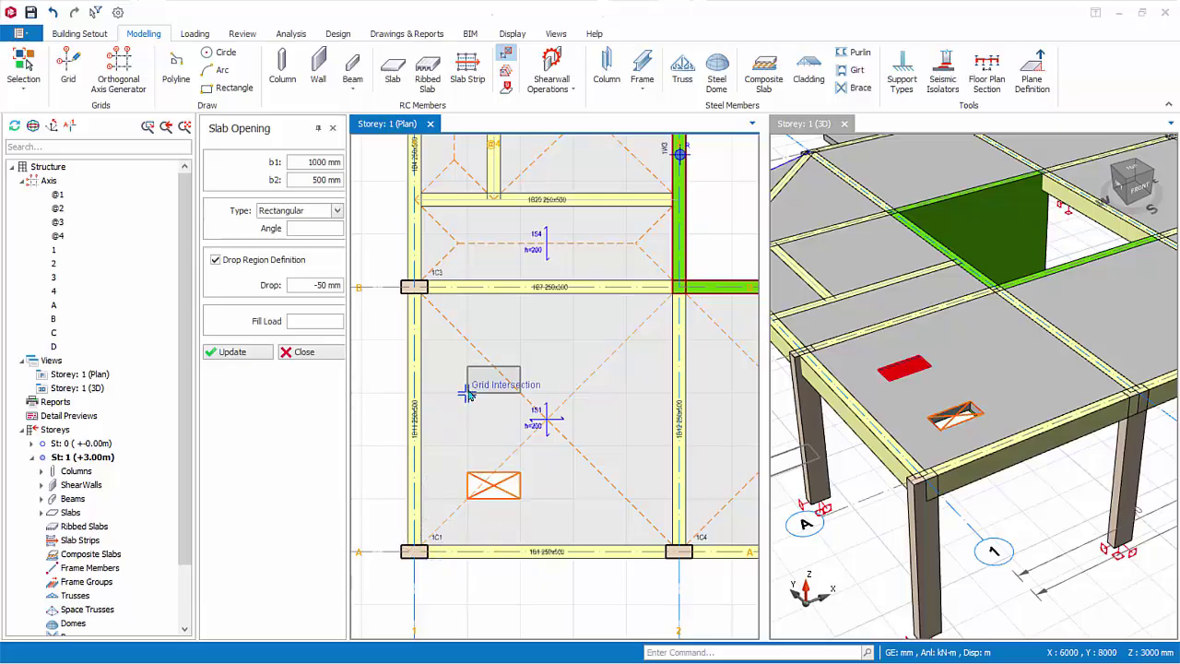
{"action": "scroll", "coordinate": [917, 398], "scroll_direction": "up", "scroll_amount": 3}
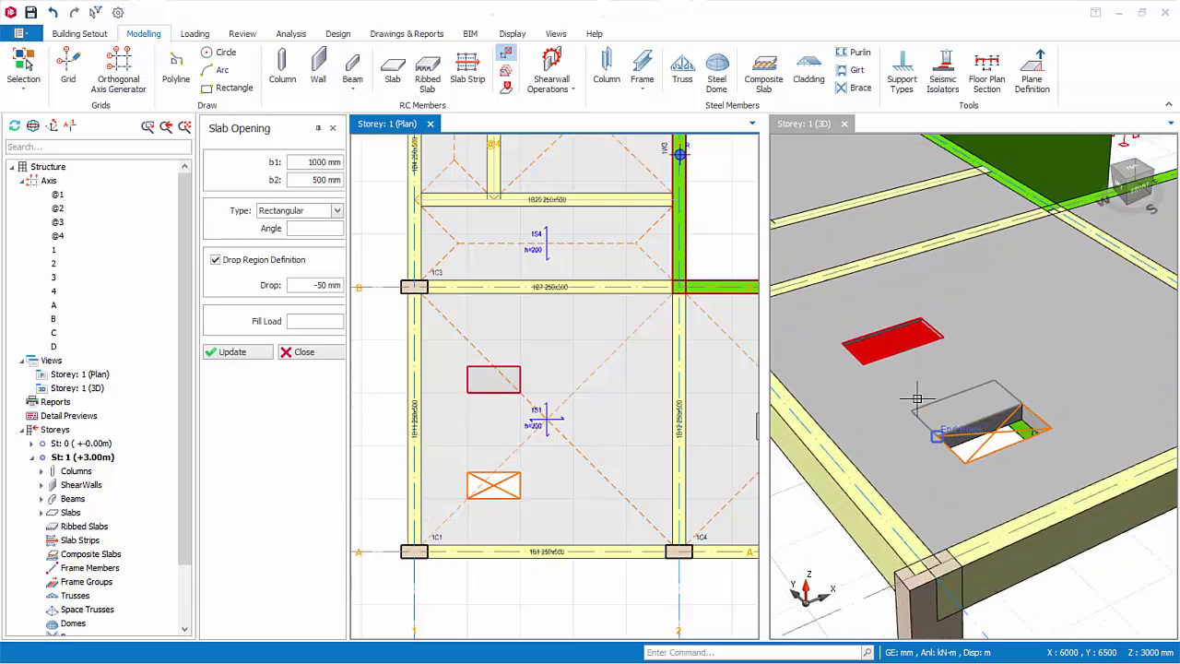
{"action": "scroll", "coordinate": [917, 398], "scroll_direction": "up", "scroll_amount": 1}
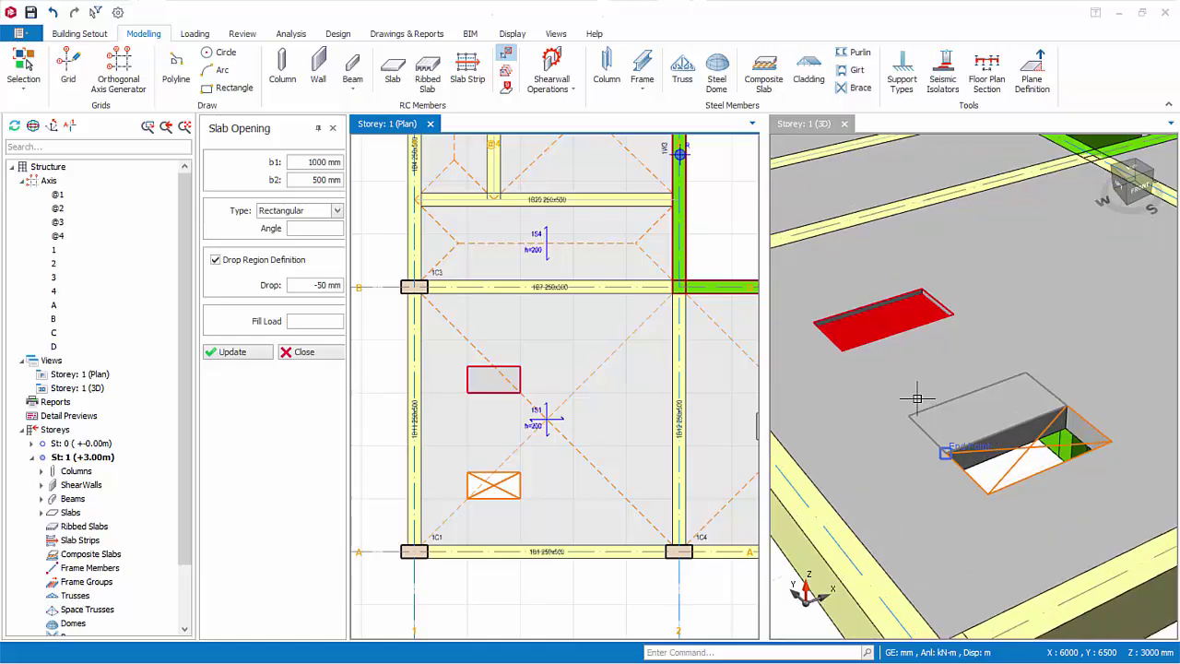
- Place a 1000 mm diameter circular opening, without drop region, in slab 1S1 above the dropped rectangle
{"action": "left_click", "coordinate": [339, 212]}
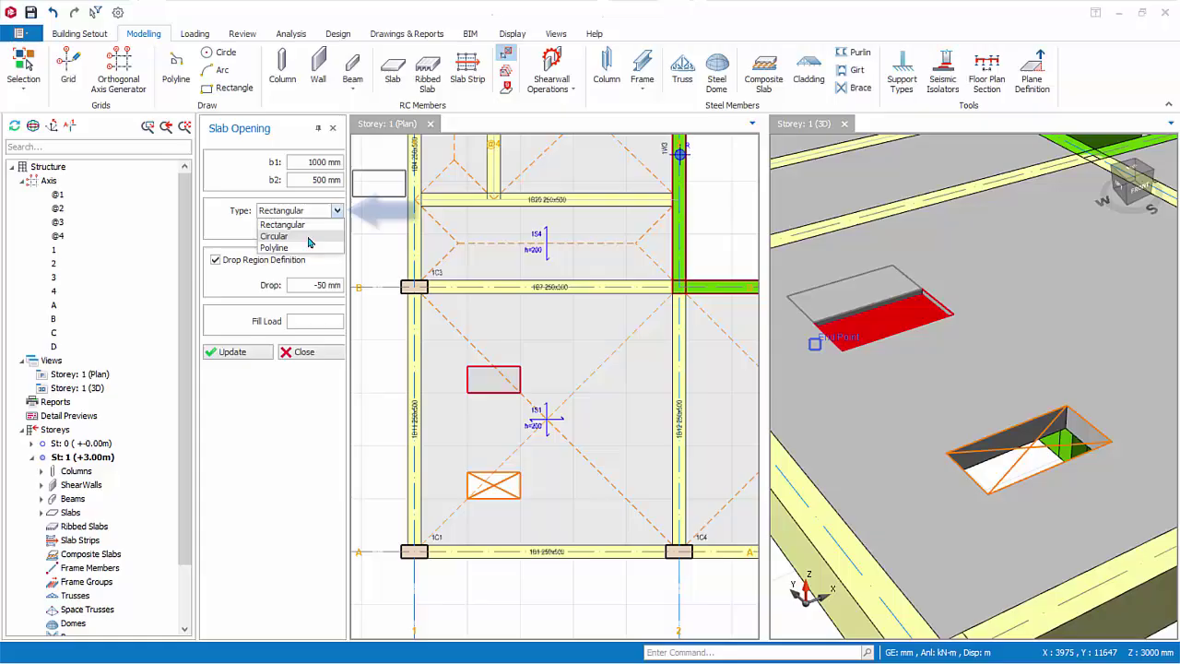
{"action": "left_click", "coordinate": [309, 237]}
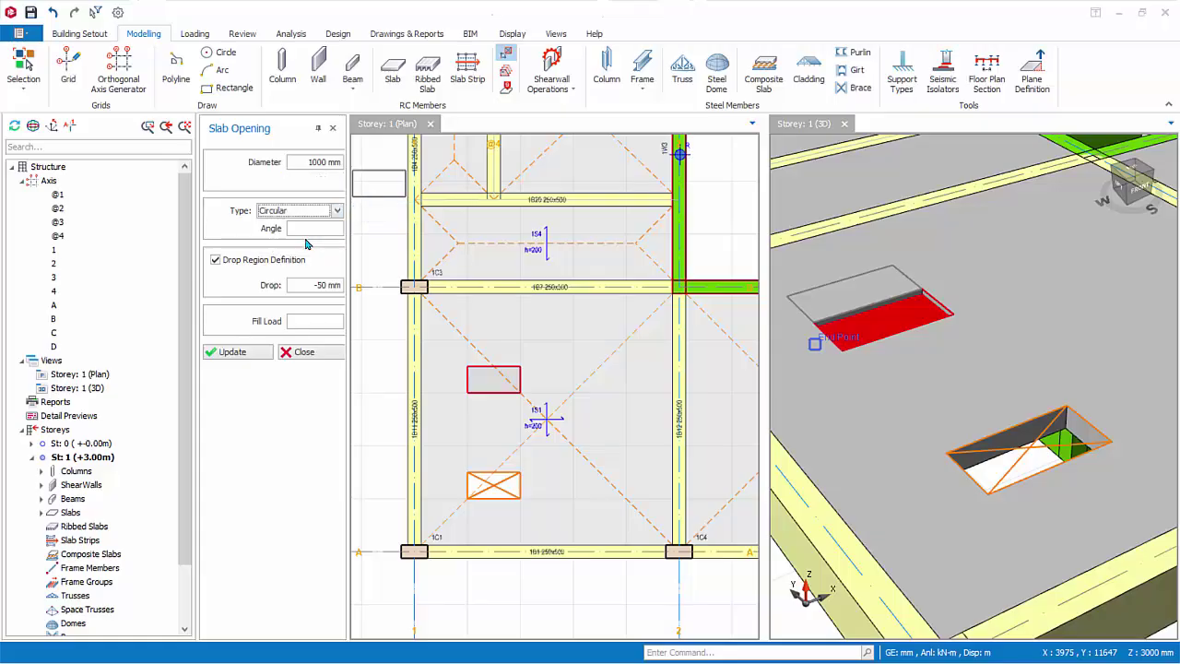
{"action": "left_click", "coordinate": [217, 261]}
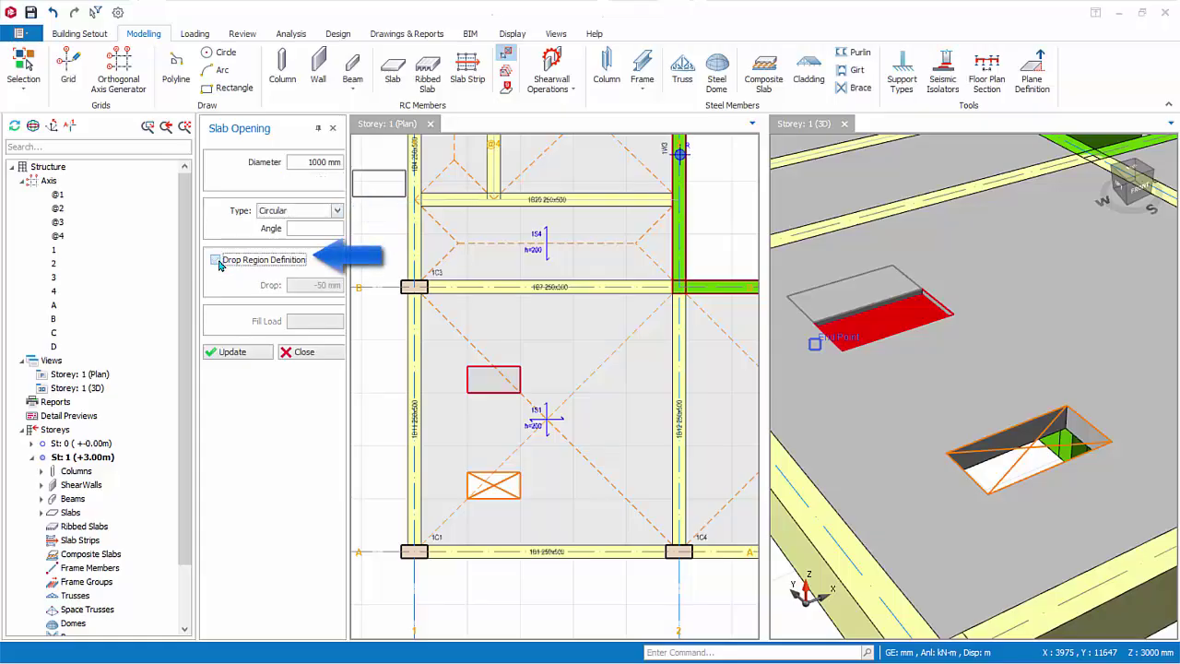
{"action": "left_click", "coordinate": [416, 548]}
{"action": "left_click", "coordinate": [592, 349]}
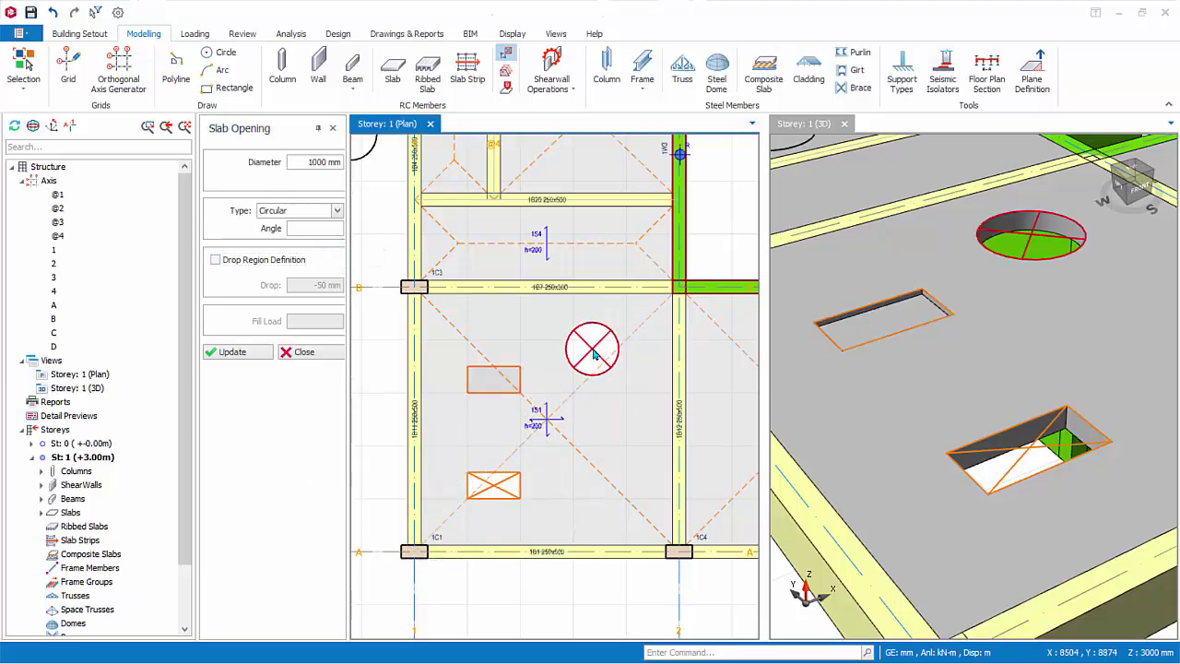
- Switch the opening type to Polyline and draw the left side and rounded top of the arch
{"action": "left_click", "coordinate": [338, 210]}
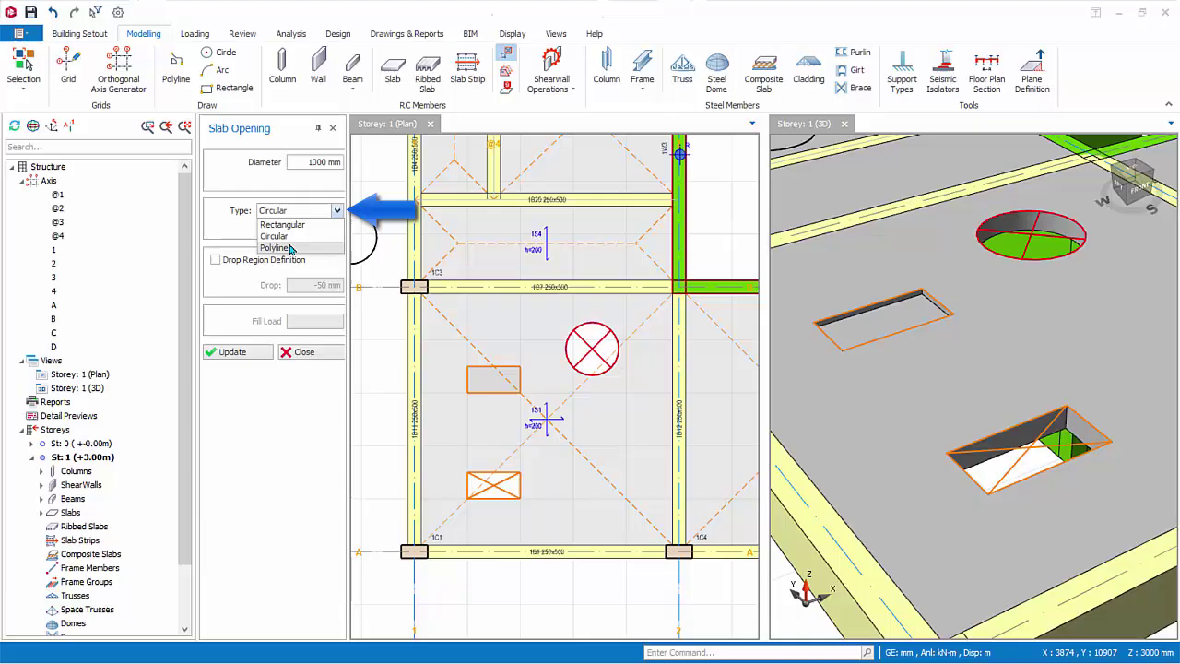
{"action": "left_click", "coordinate": [291, 245]}
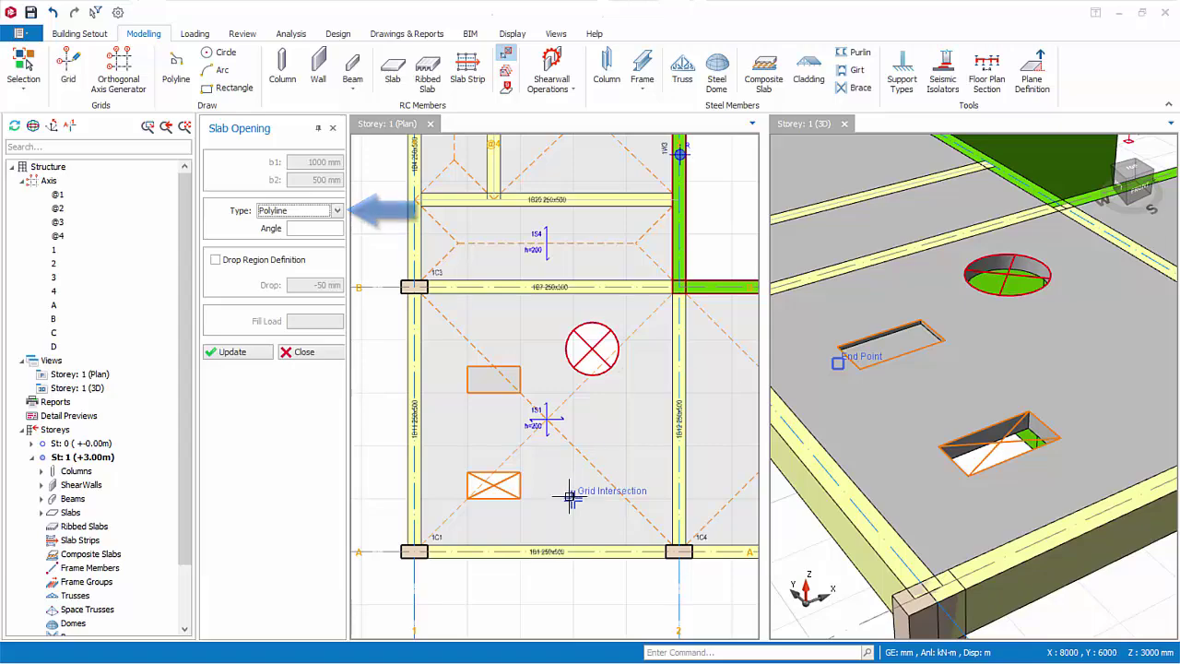
{"action": "left_click", "coordinate": [573, 498]}
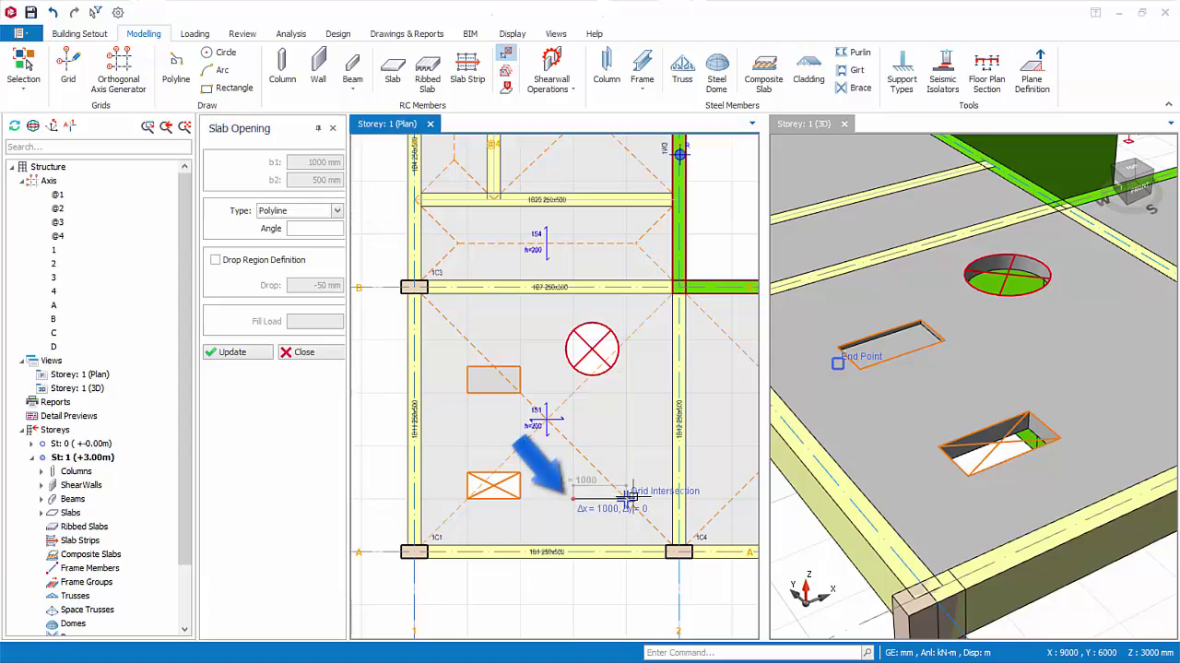
{"action": "left_click", "coordinate": [573, 422]}
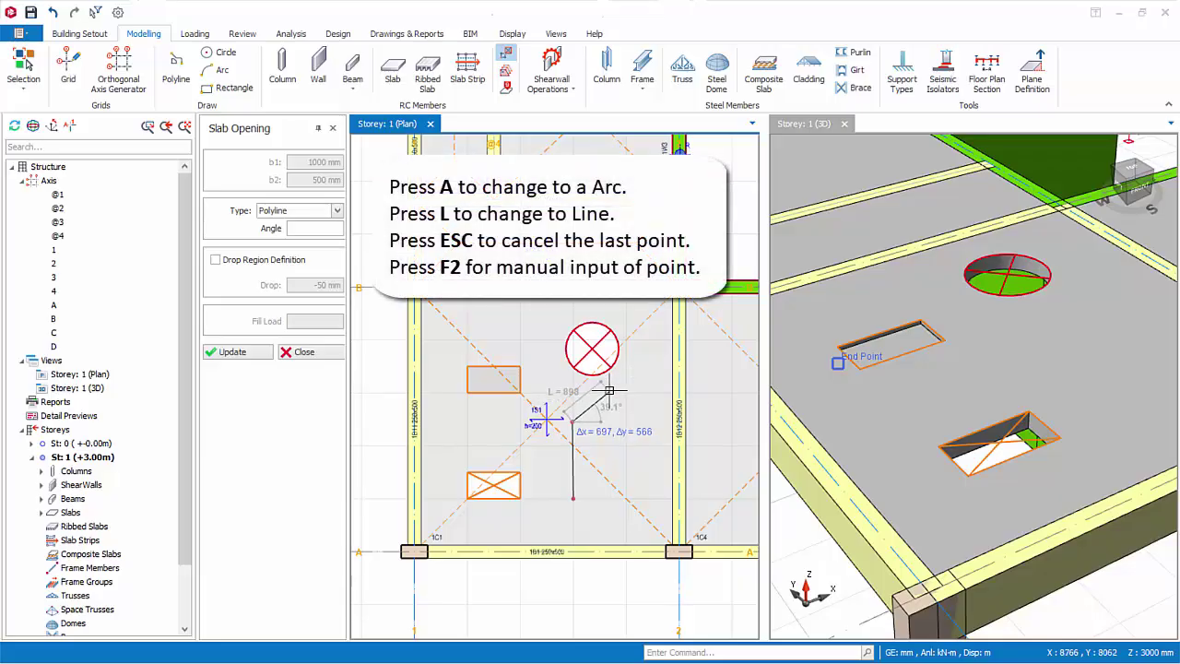
{"action": "key", "text": "a"}
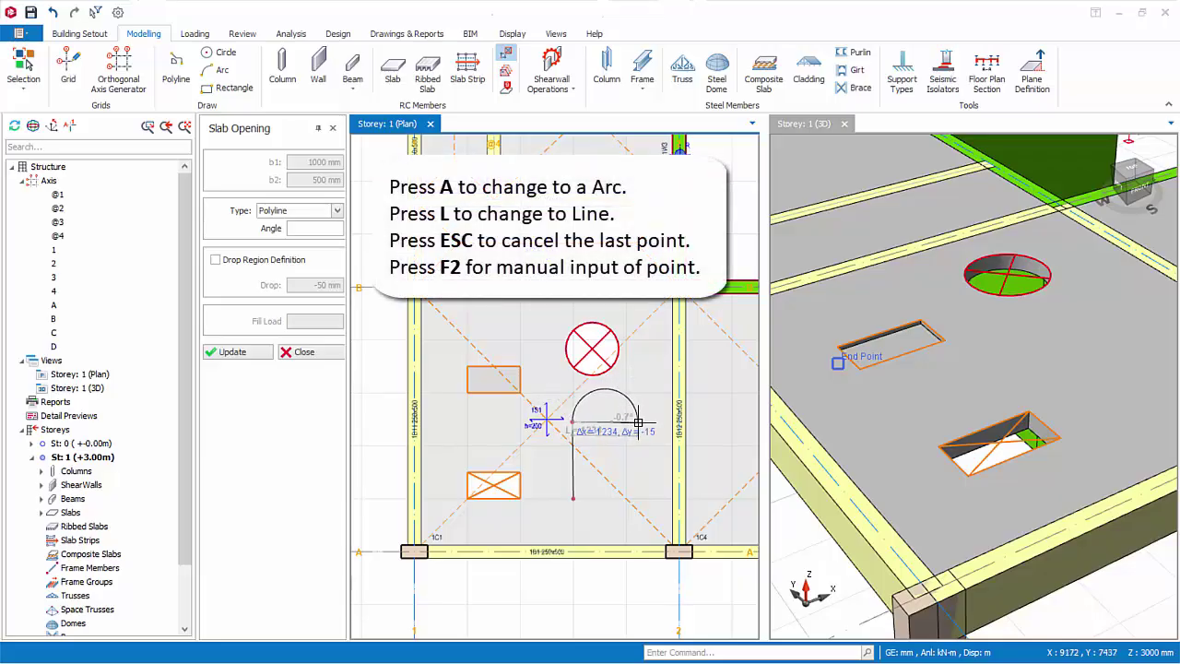
{"action": "left_click", "coordinate": [639, 423]}
- Complete the arch outline's right side and base, then close the slab opening settings
{"action": "key", "text": "l"}
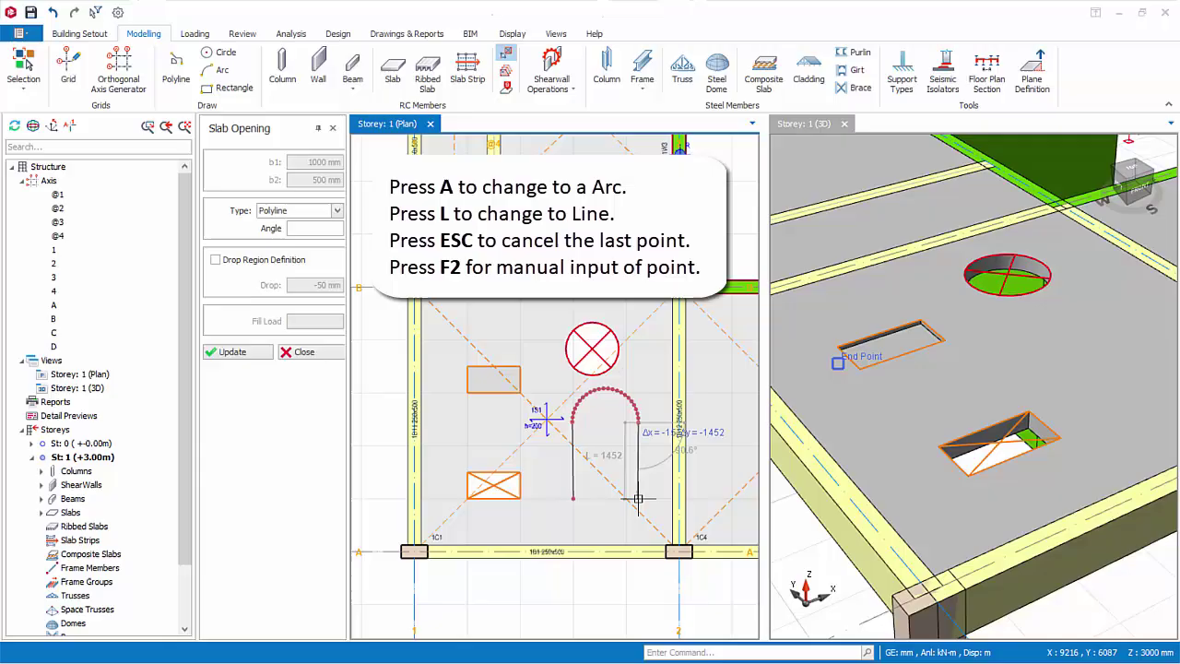
{"action": "left_click", "coordinate": [638, 498]}
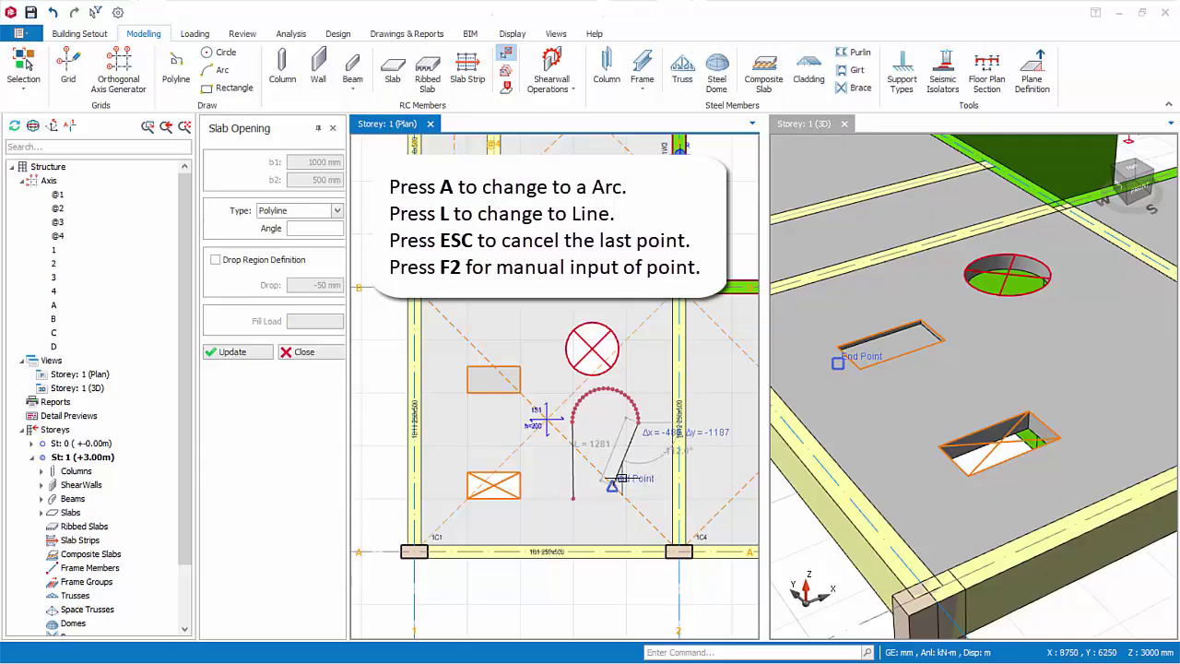
{"action": "key", "text": "Escape"}
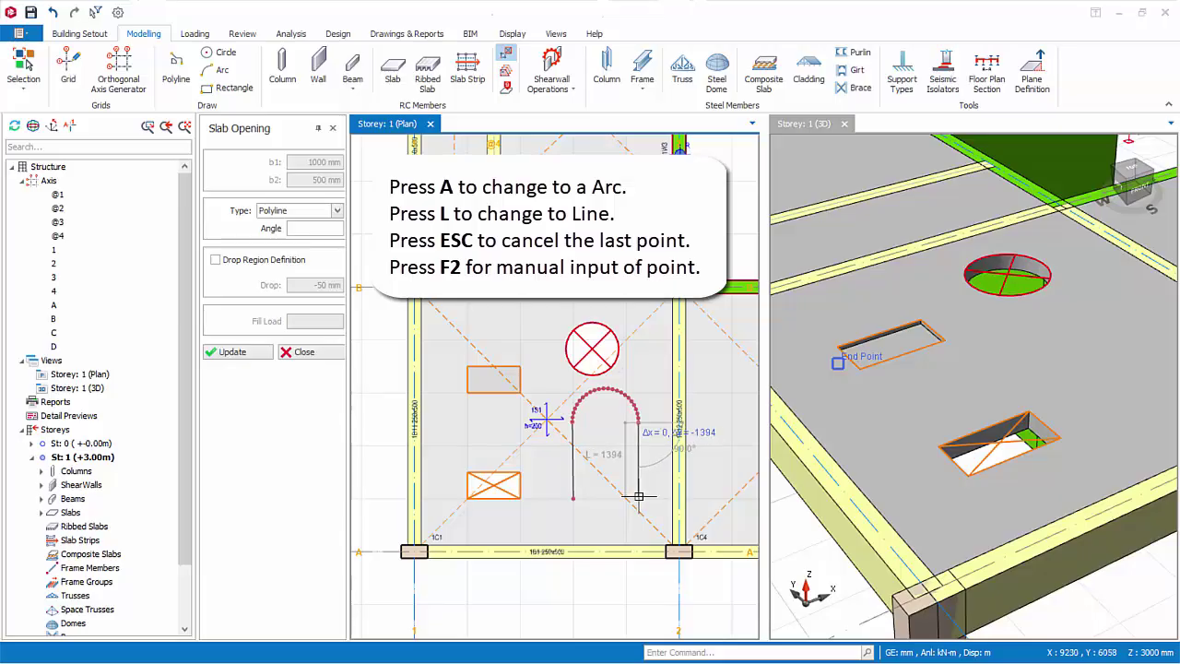
{"action": "left_click", "coordinate": [639, 497]}
{"action": "scroll", "coordinate": [599, 498], "scroll_direction": "up", "scroll_amount": 2}
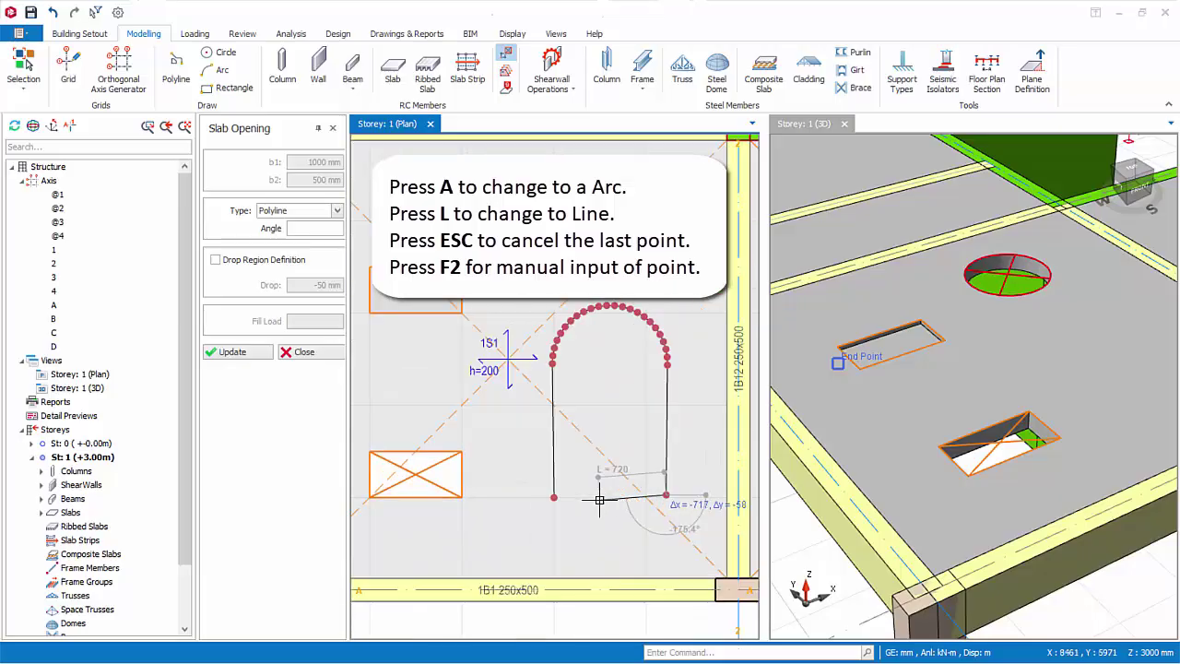
{"action": "scroll", "coordinate": [553, 493], "scroll_direction": "down", "scroll_amount": 2}
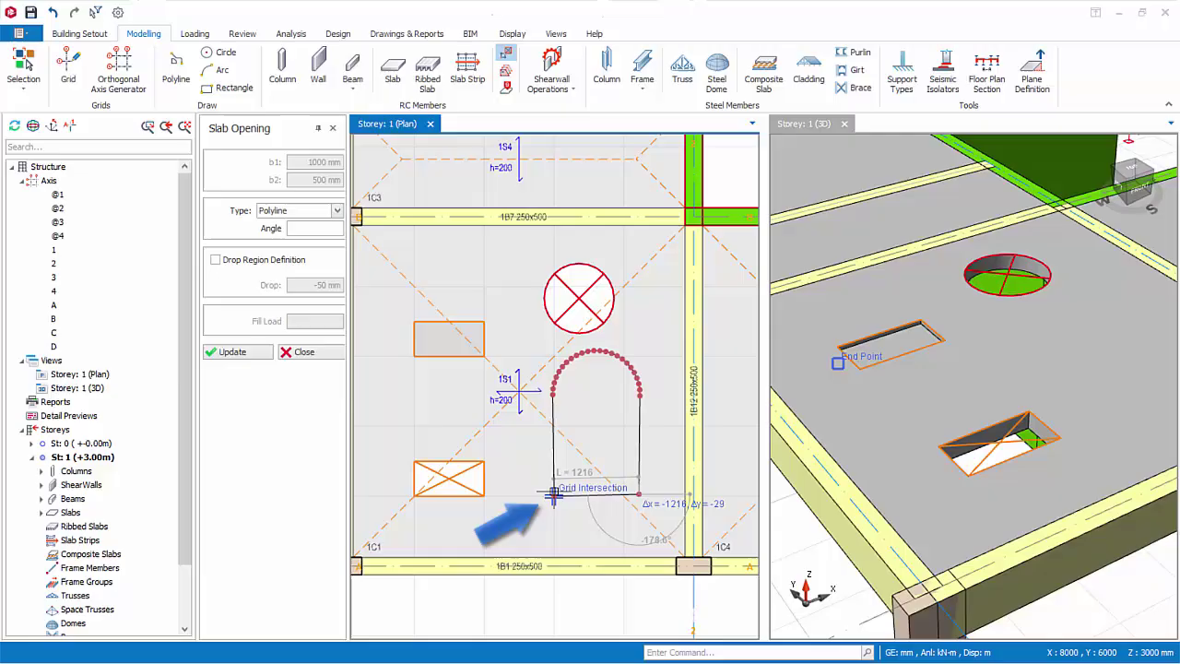
{"action": "left_click", "coordinate": [553, 495]}
{"action": "scroll", "coordinate": [613, 480], "scroll_direction": "down", "scroll_amount": 1}
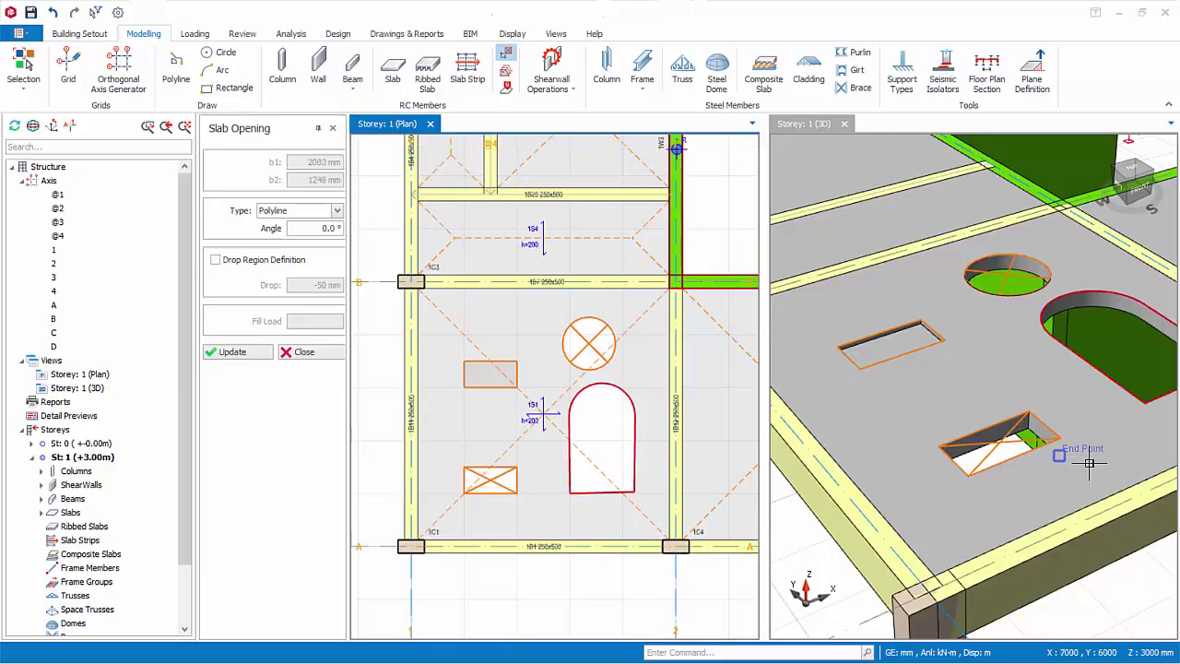
{"action": "left_click", "coordinate": [304, 354]}
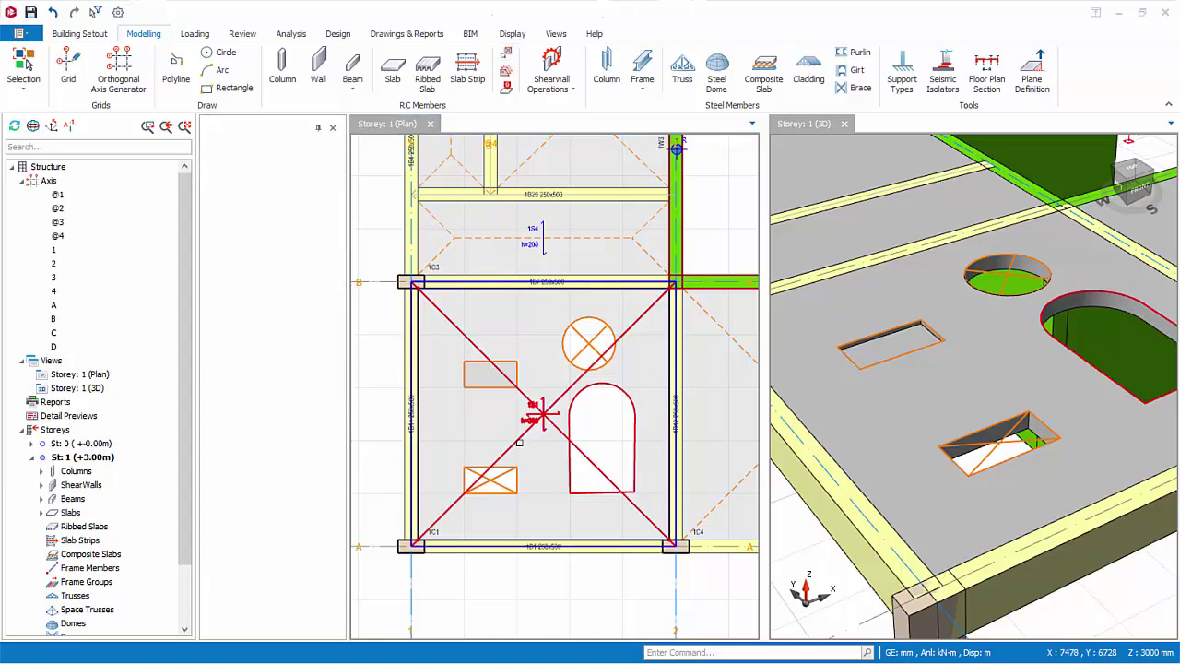
- Delete the circular opening, the arch-shaped opening and the -50 mm drop region from slab 1S1
{"action": "left_click", "coordinate": [564, 361]}
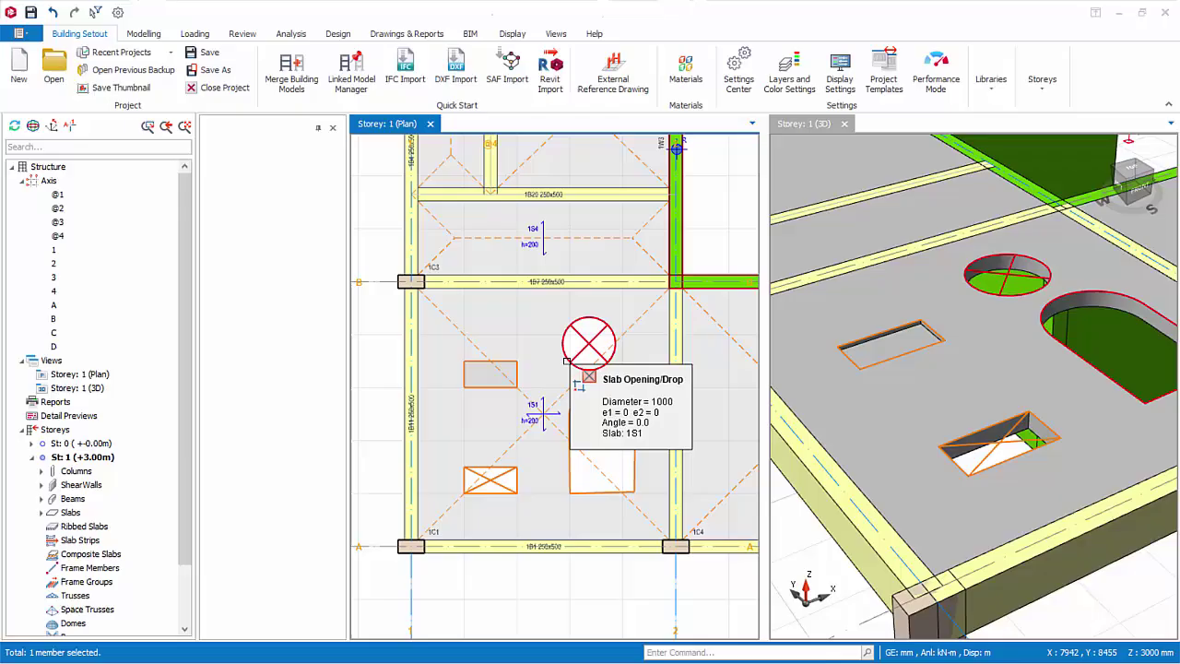
{"action": "key", "text": "Delete"}
{"action": "left_click", "coordinate": [573, 396]}
{"action": "key", "text": "Delete"}
{"action": "left_click", "coordinate": [486, 387]}
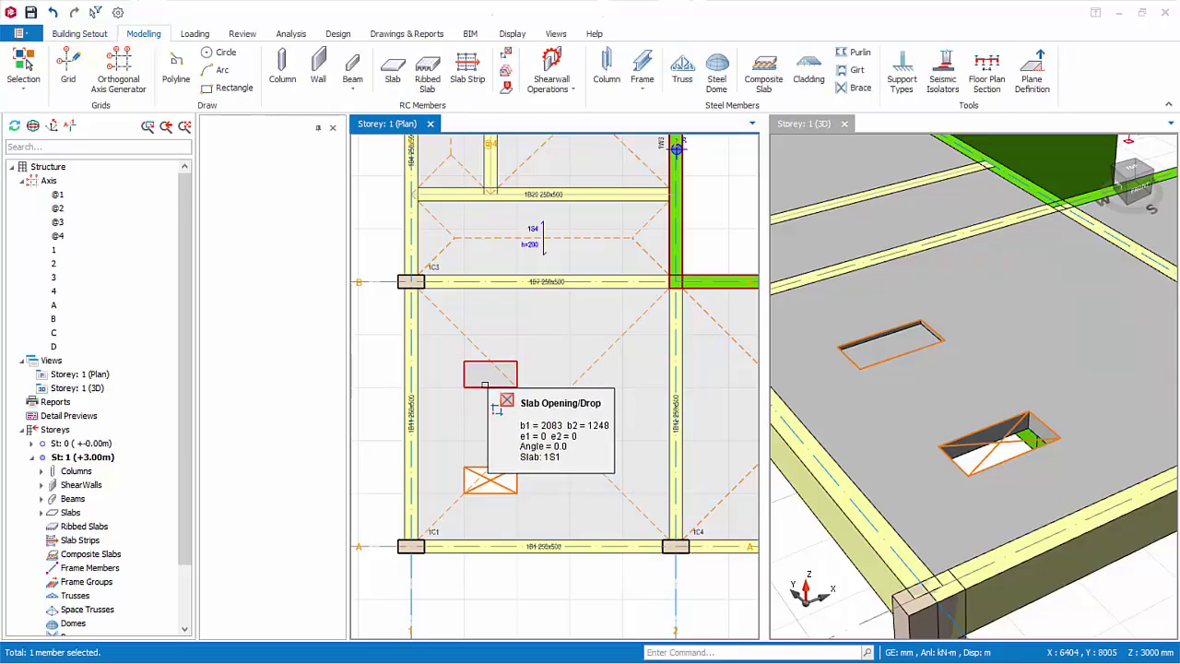
{"action": "left_click", "coordinate": [540, 411]}
{"action": "left_click", "coordinate": [783, 451]}
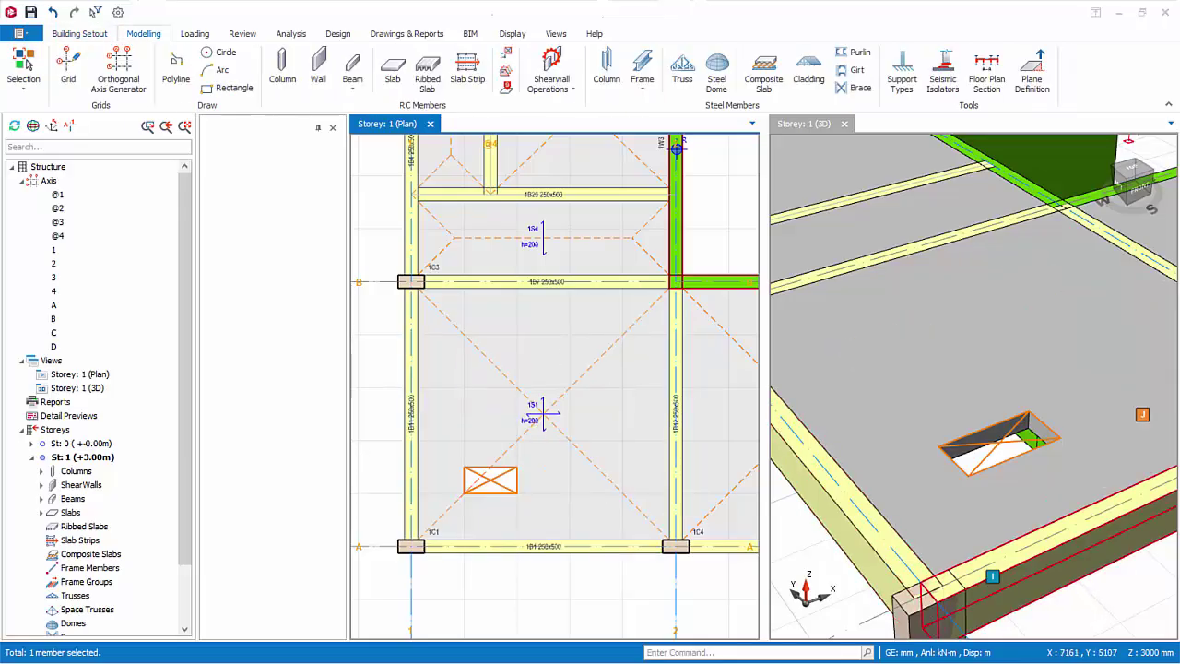